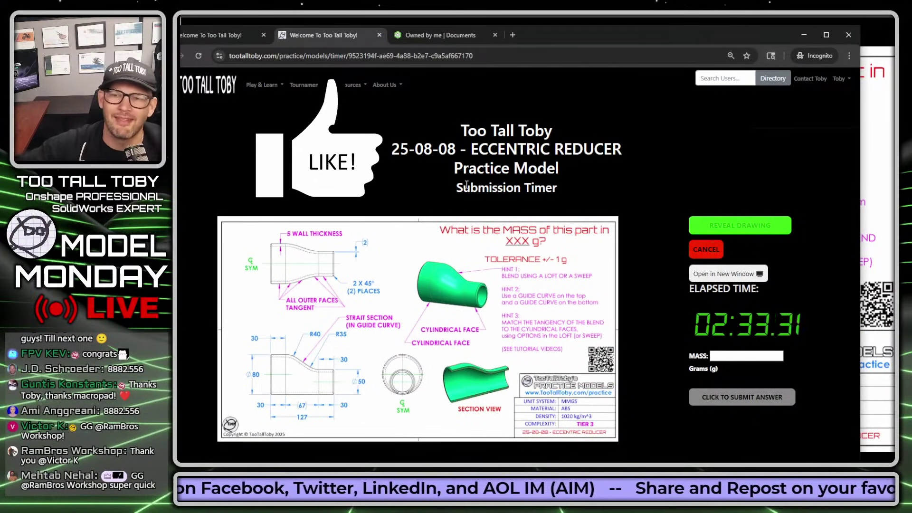
- Move the browser window aside to reveal the eccentric reducer drawing and switch to SOLIDWORKS
drag(582, 42, 911, 42)
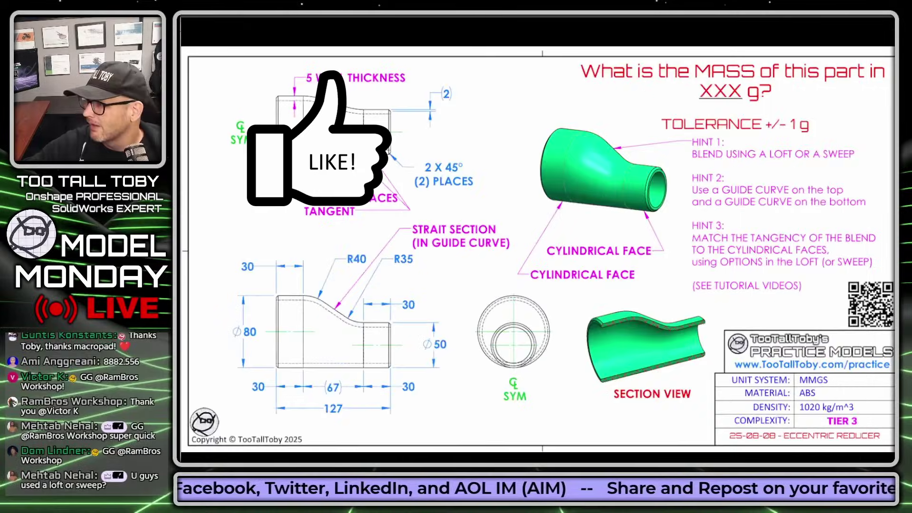
key(alt+Tab)
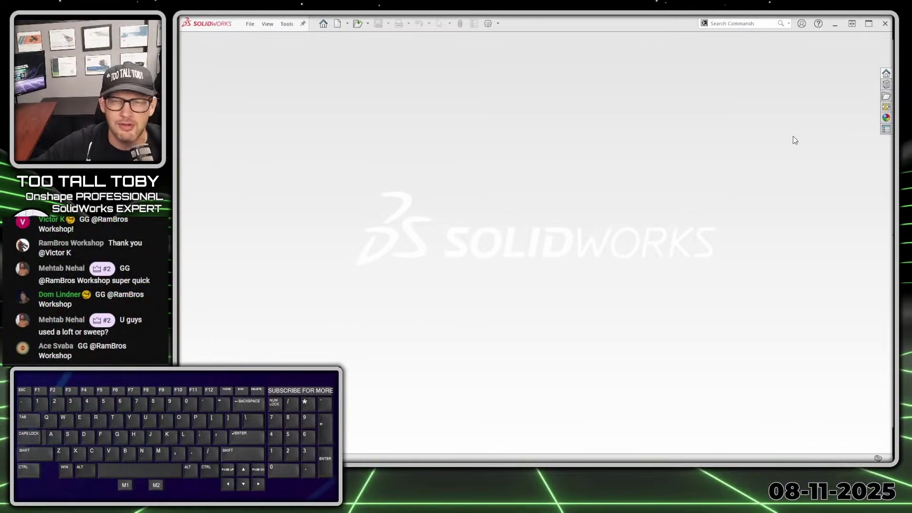
click(463, 202)
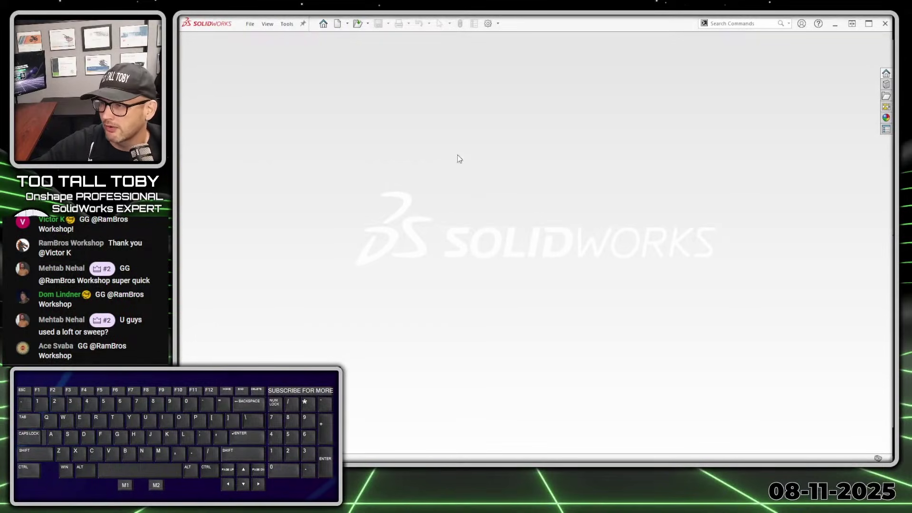
click(337, 23)
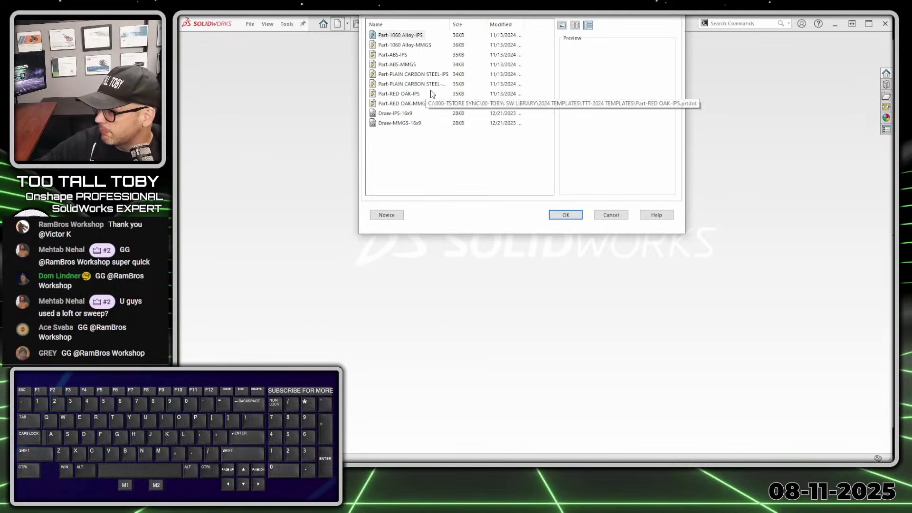
click(398, 55)
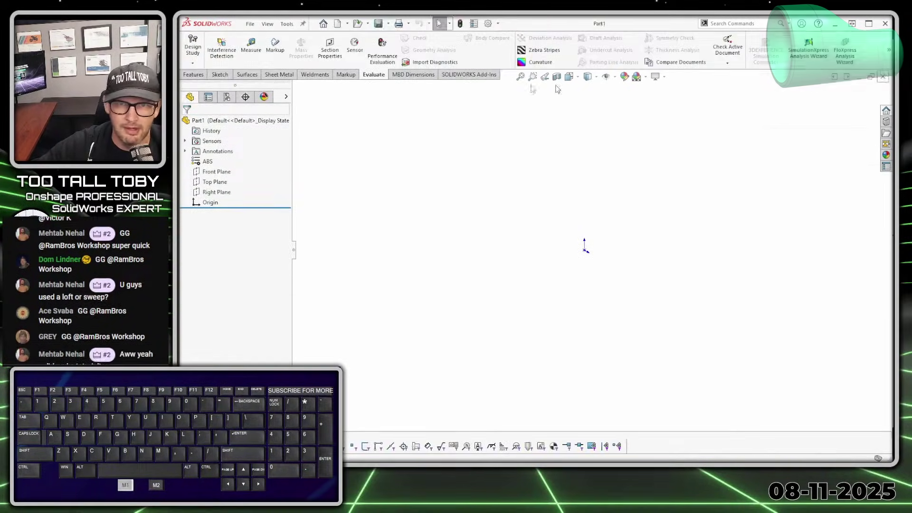
click(882, 77)
- Create a new part from the Part-ABS-MMGS template and start a sketch on the Front Plane
click(337, 23)
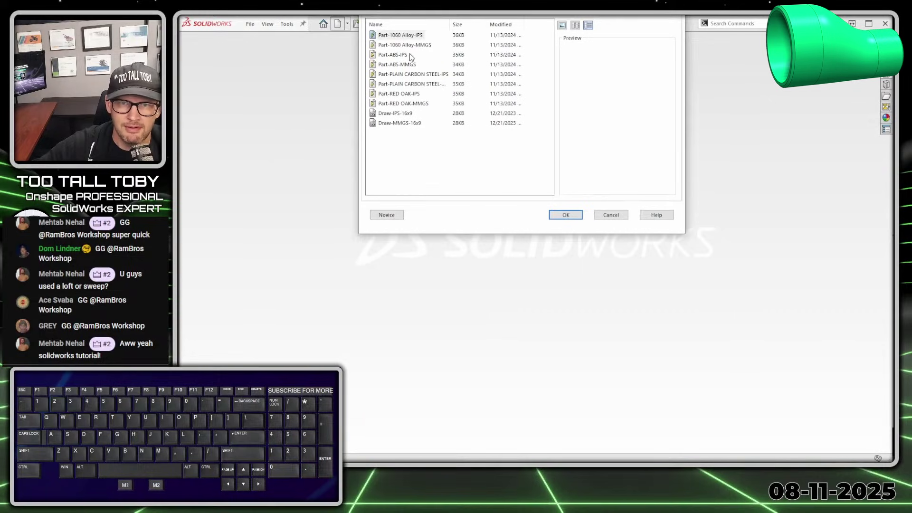
double_click(394, 64)
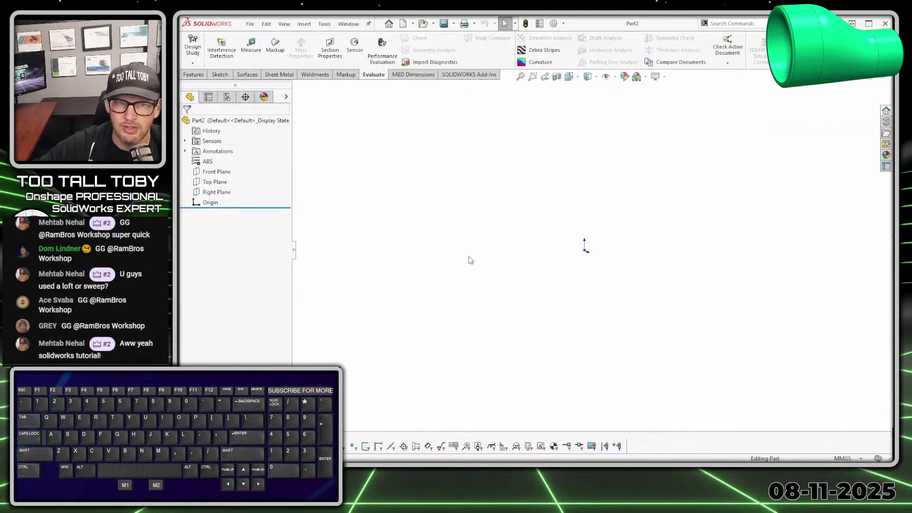
click(227, 175)
click(234, 160)
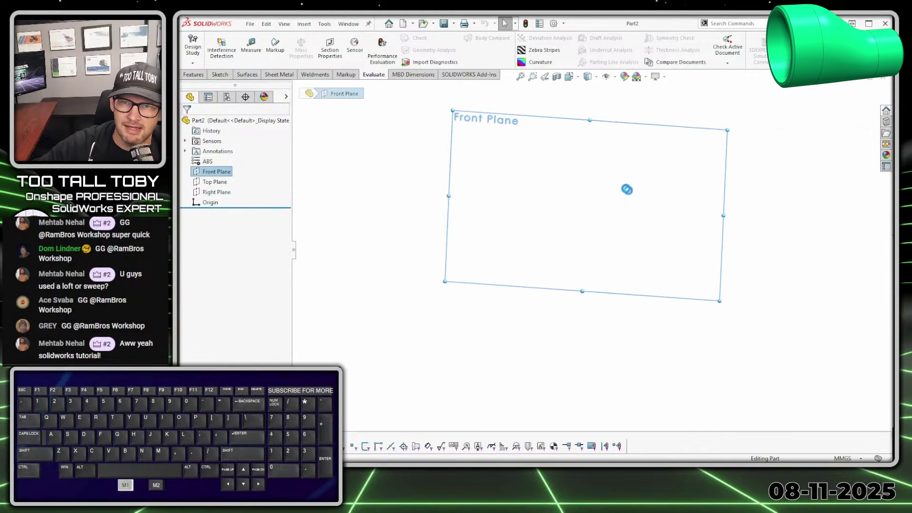
- Sketch three connected horizontal base lines from the origin: one about 29 mm long, one 67 mm and one 30 mm
key(s)
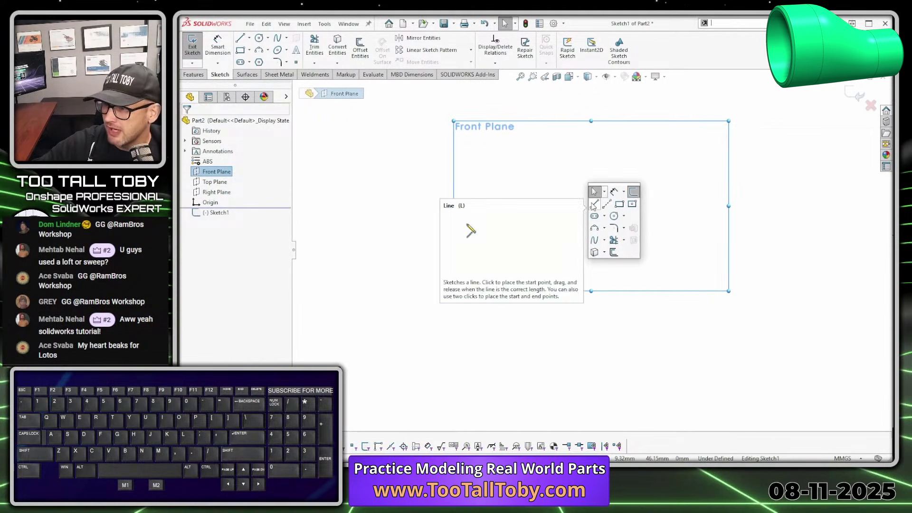
click(593, 204)
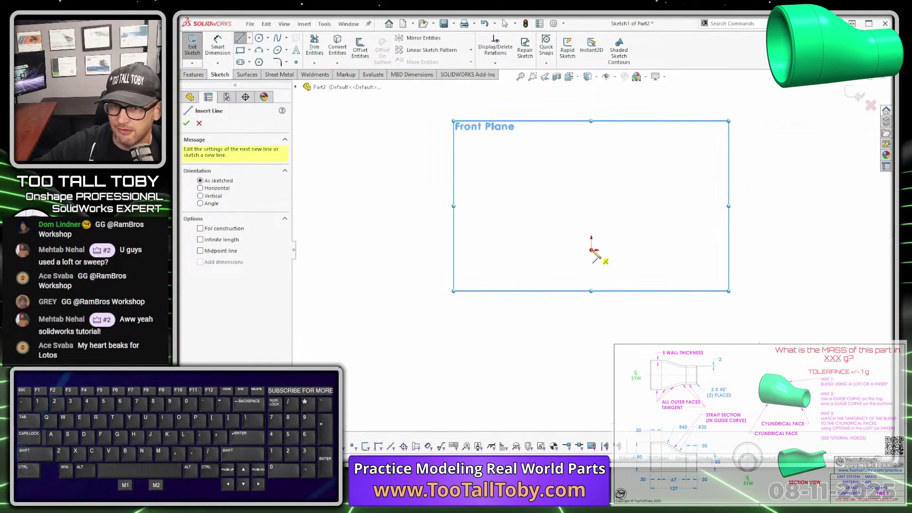
drag(590, 250, 636, 250)
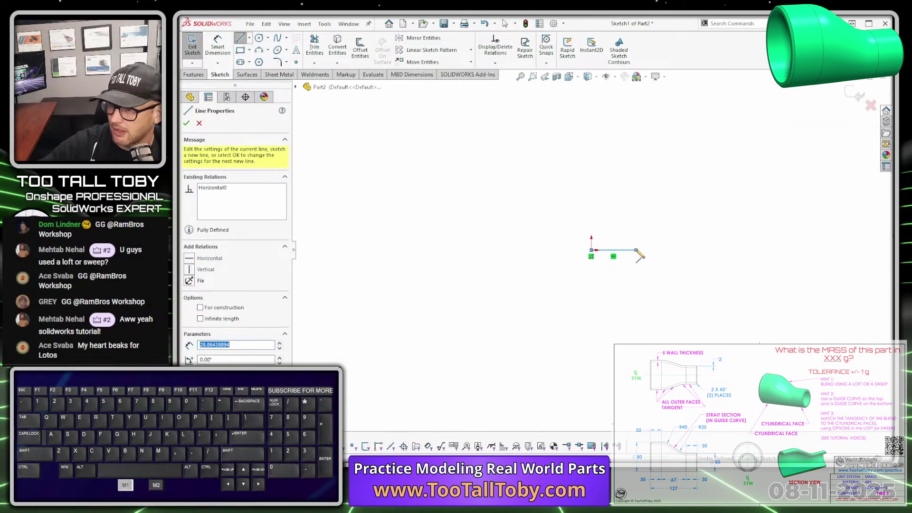
text(67)
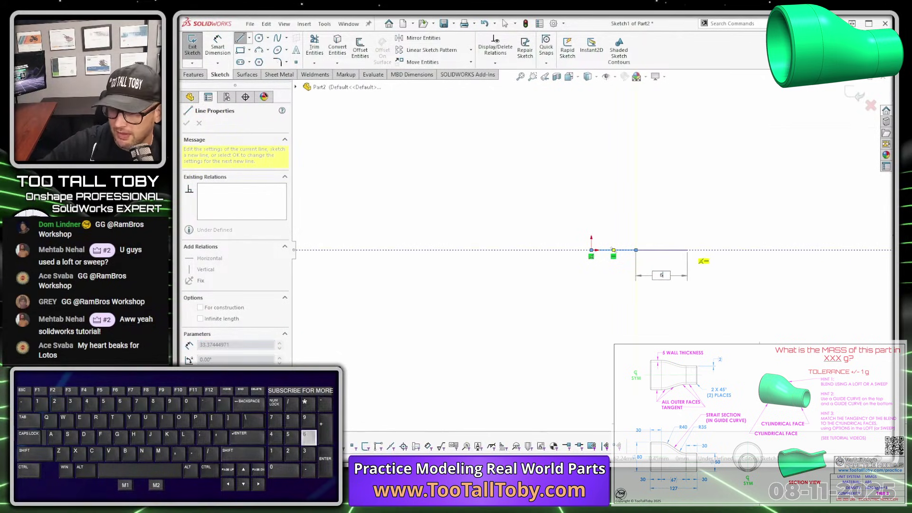
key(Return)
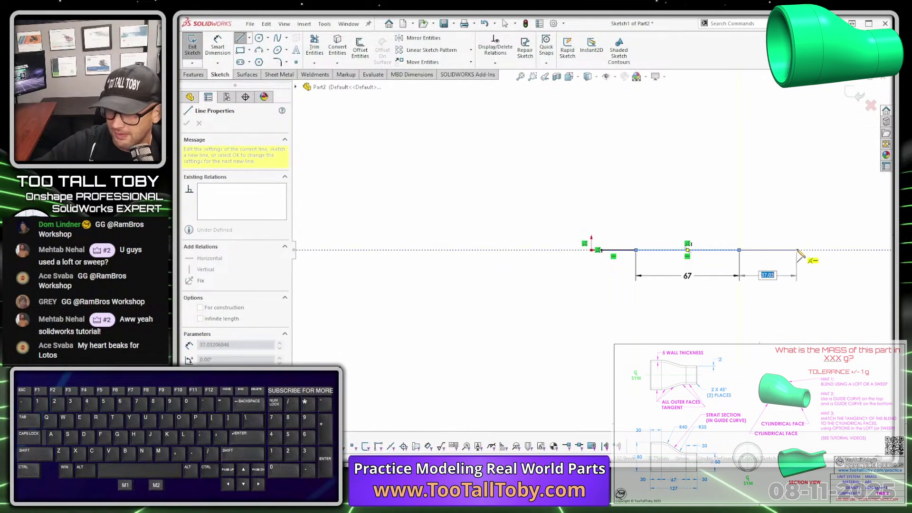
text(30)
key(Return)
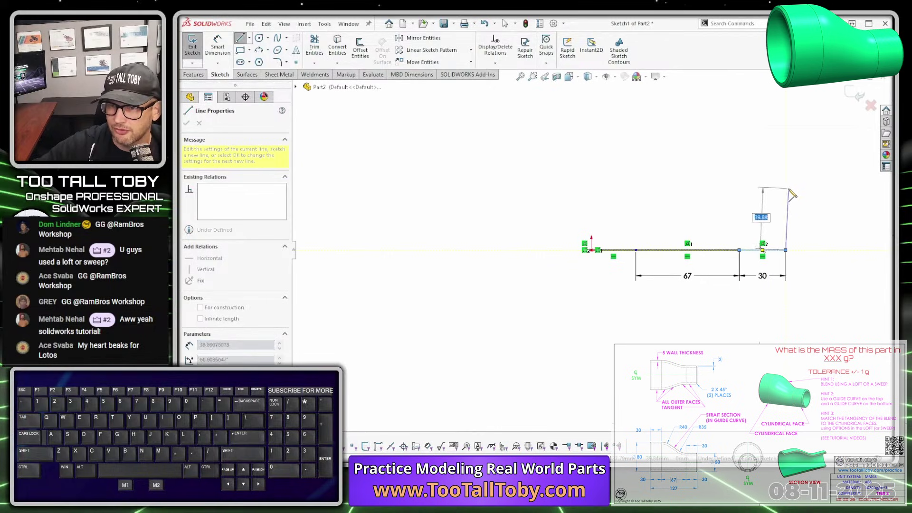
- Continue the profile with a 50 mm vertical line upward and a 30 mm horizontal line back toward the origin side
text(50)
key(Return)
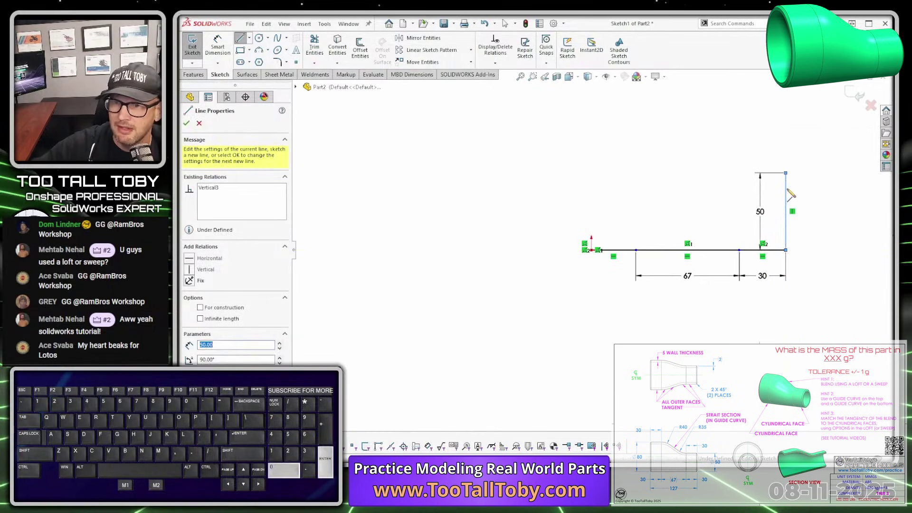
text(30)
key(Return)
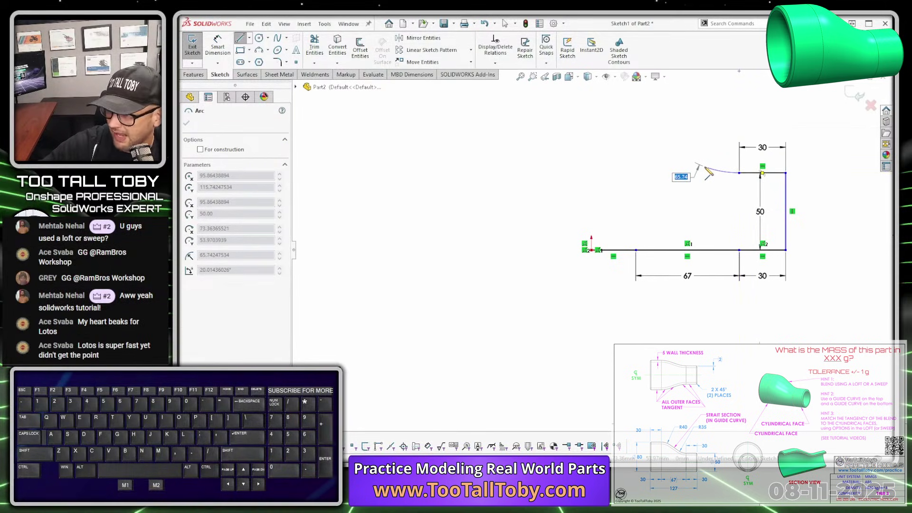
text(35)
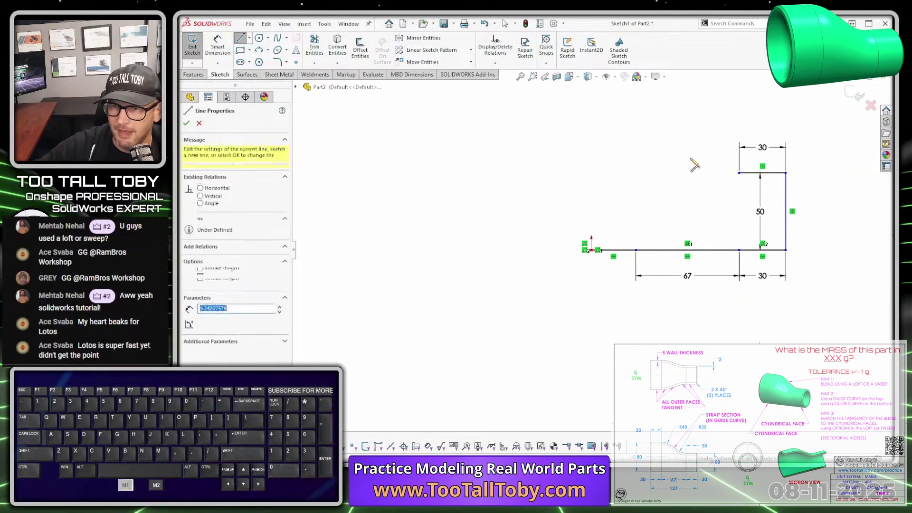
key(Escape)
text(sd)
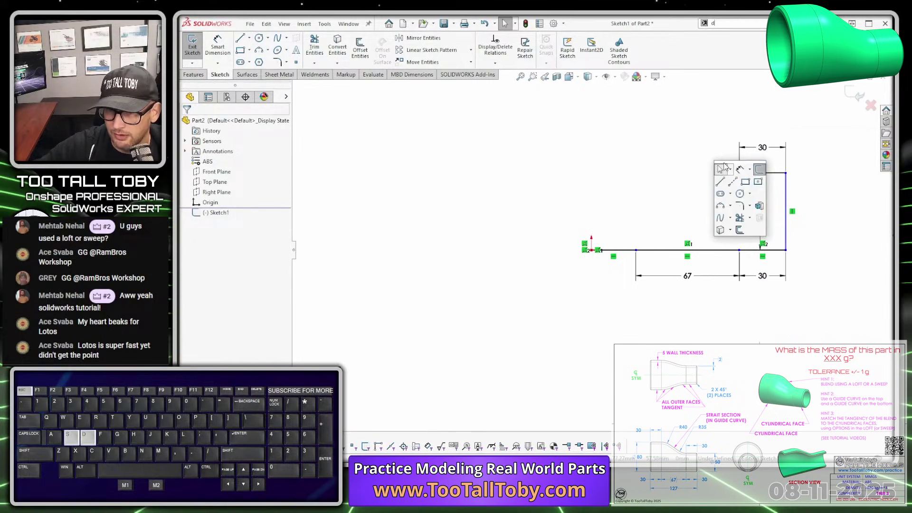
click(671, 148)
- Add a tangent arc of radius 35 mm from the free end of the upper 30 mm line
key(s)
click(692, 170)
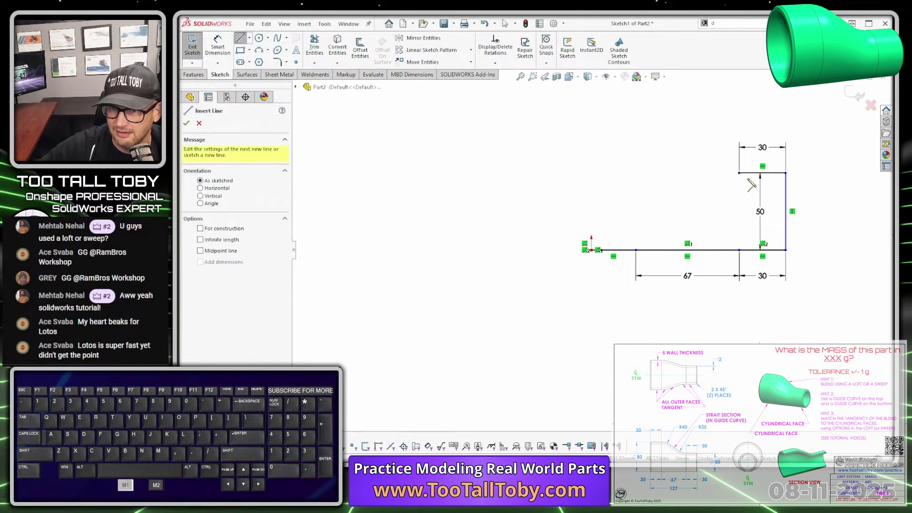
click(739, 173)
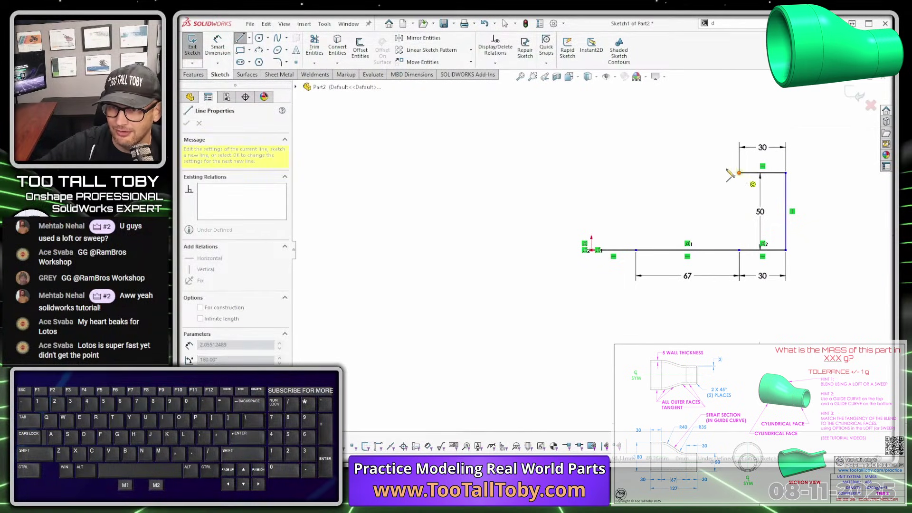
text(35)
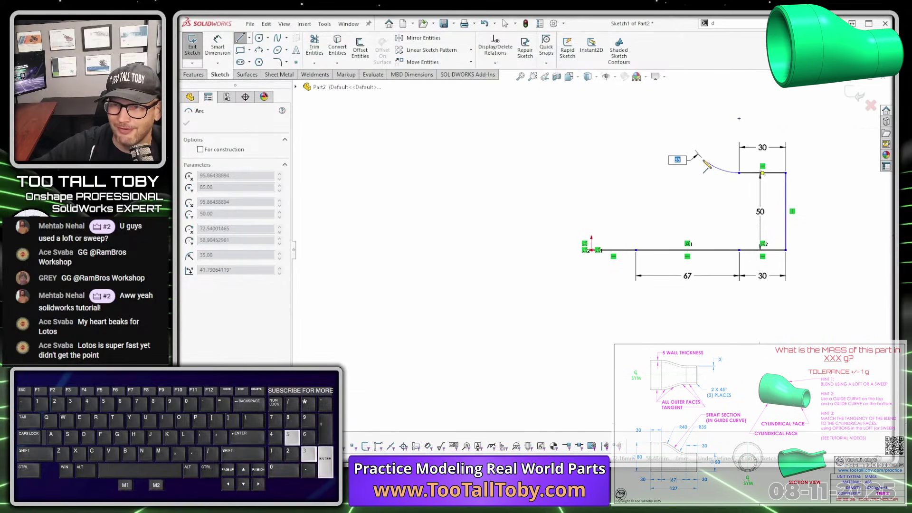
key(Return)
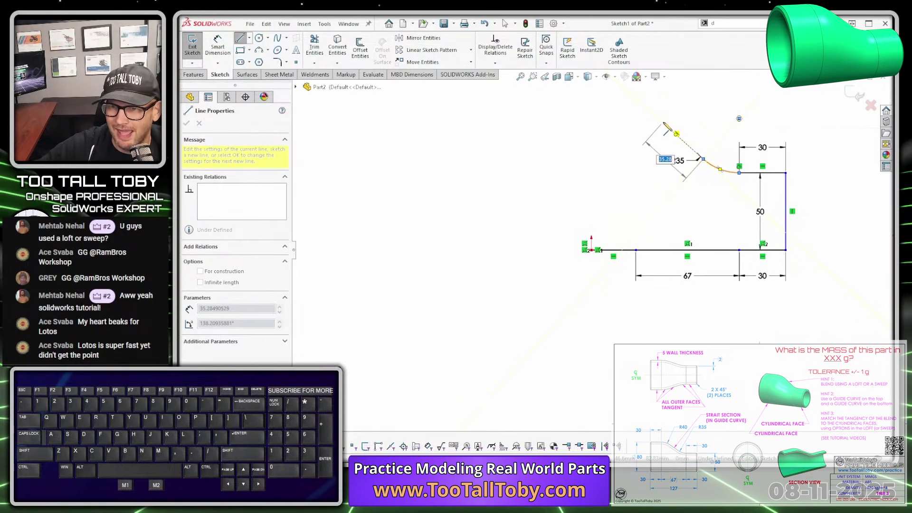
- Extend the R35 arc with a tangent straight line about 35 mm long and a tangent arc of radius 40 mm
click(662, 122)
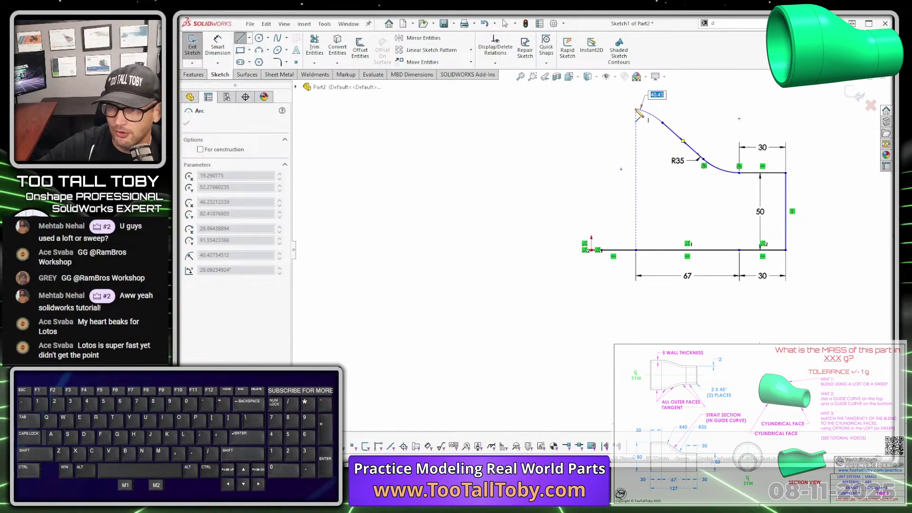
text(40)
key(Return)
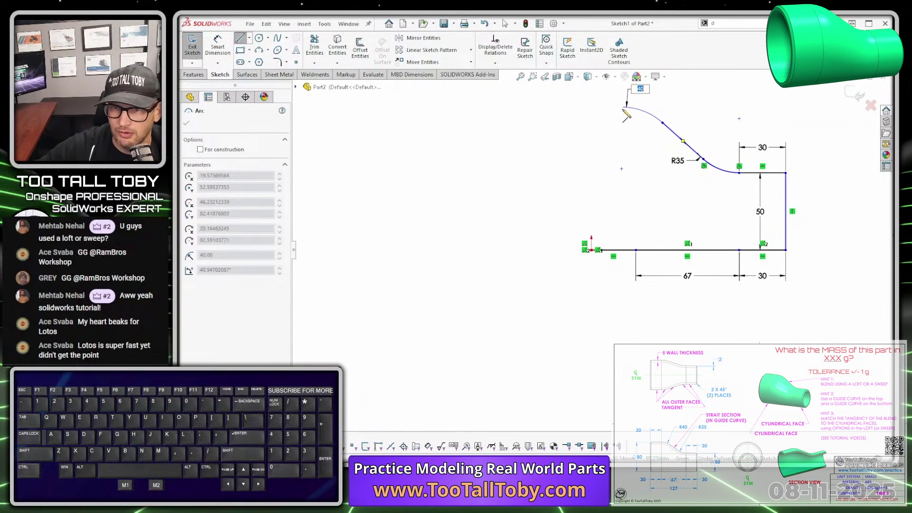
click(622, 107)
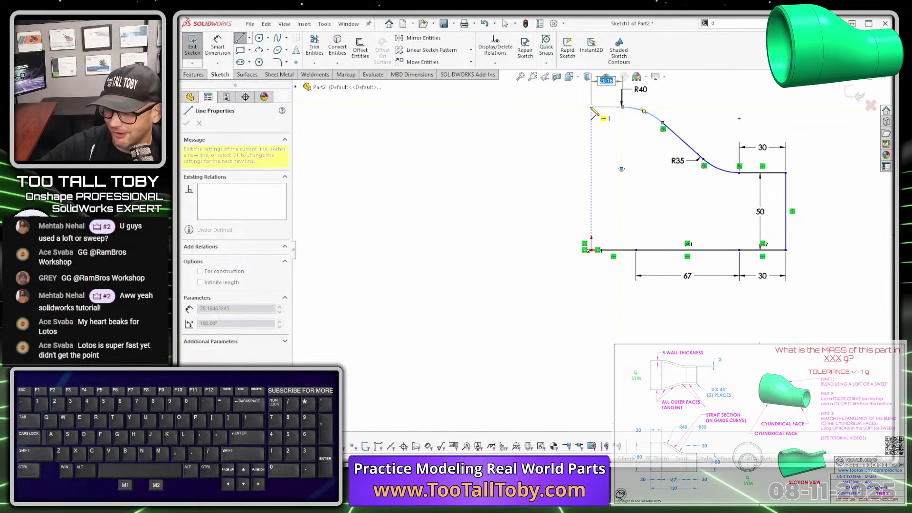
- Close the profile with a 30 mm horizontal line from the R40 arc and a vertical line ending at the origin
text(30)
key(Return)
click(576, 215)
key(Escape)
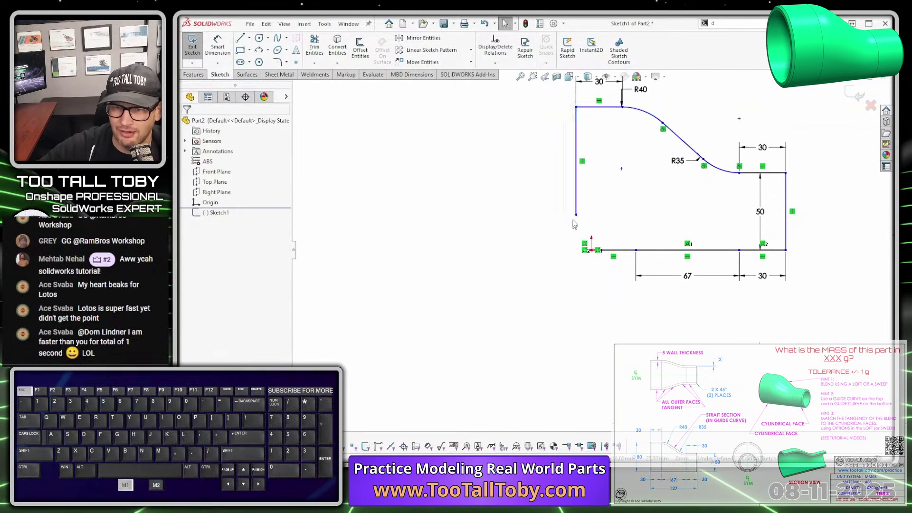
click(576, 210)
drag(576, 210, 591, 250)
click(593, 228)
- Reposition the 30 mm dimension of the large end and the R40 dimension clear of the profile
scroll(525, 212, up, 2)
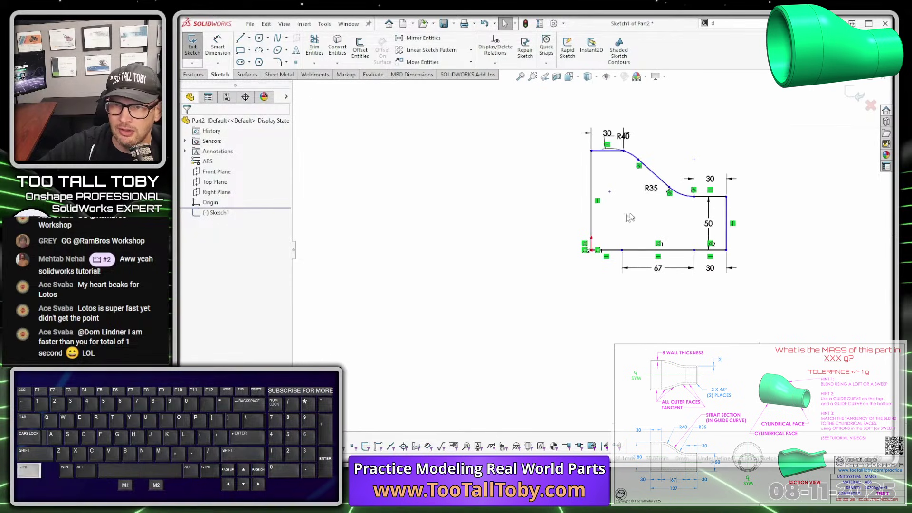
ctrl+middle_drag(628, 214, 535, 234)
drag(516, 153, 477, 140)
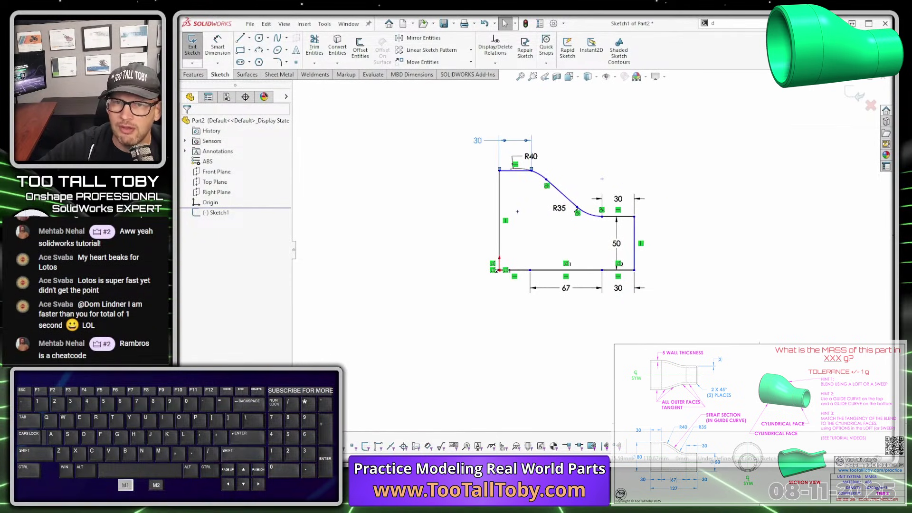
click(577, 139)
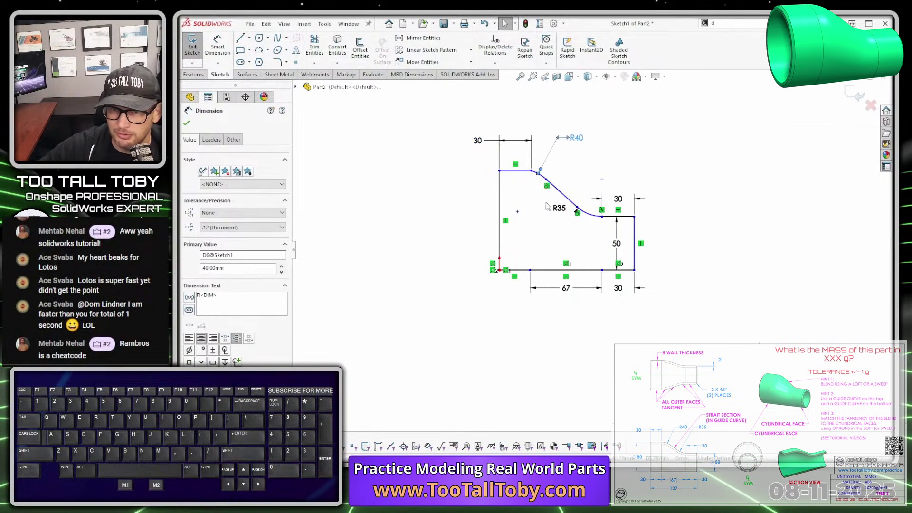
- Make the large end's 30 mm horizontal line tangent to the R40 arc at their shared point
scroll(523, 171, down, 4)
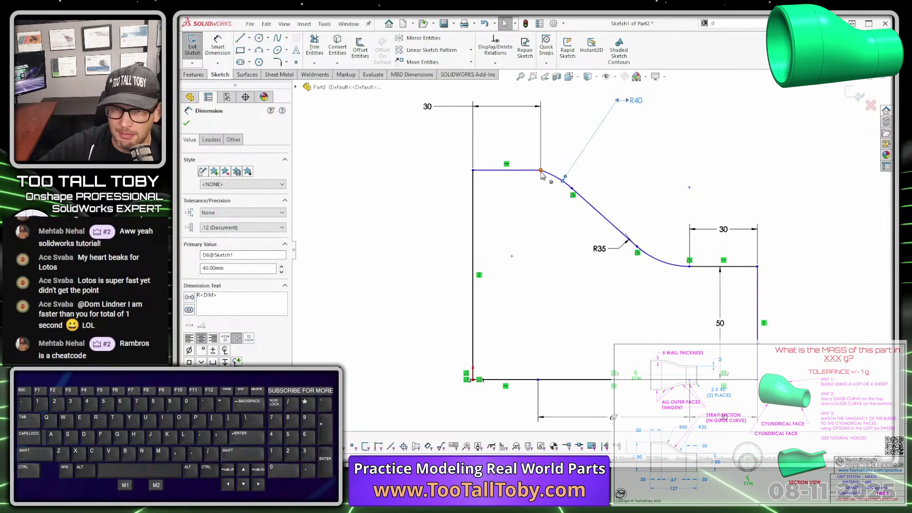
mouse_move(541, 175)
mouse_down()
mouse_move(550, 202)
mouse_move(546, 171)
mouse_move(530, 153)
mouse_move(535, 180)
mouse_move(542, 174)
mouse_up()
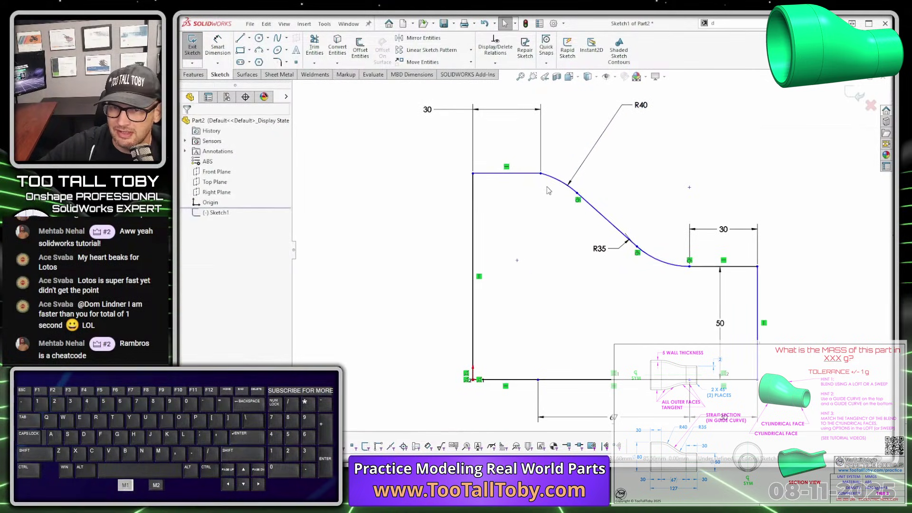
click(541, 174)
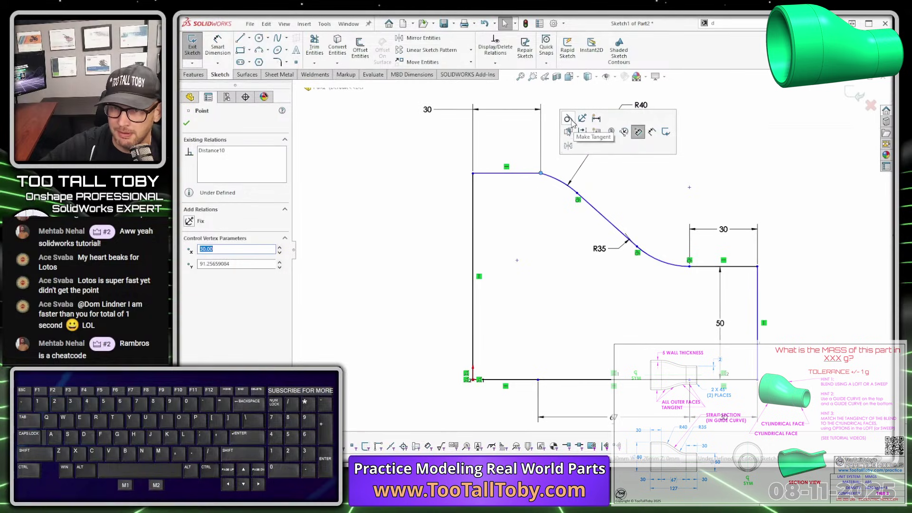
click(569, 120)
- Dimension the profile's bottom segment beside the origin and set its length to 30 mm
scroll(649, 263, up, 1)
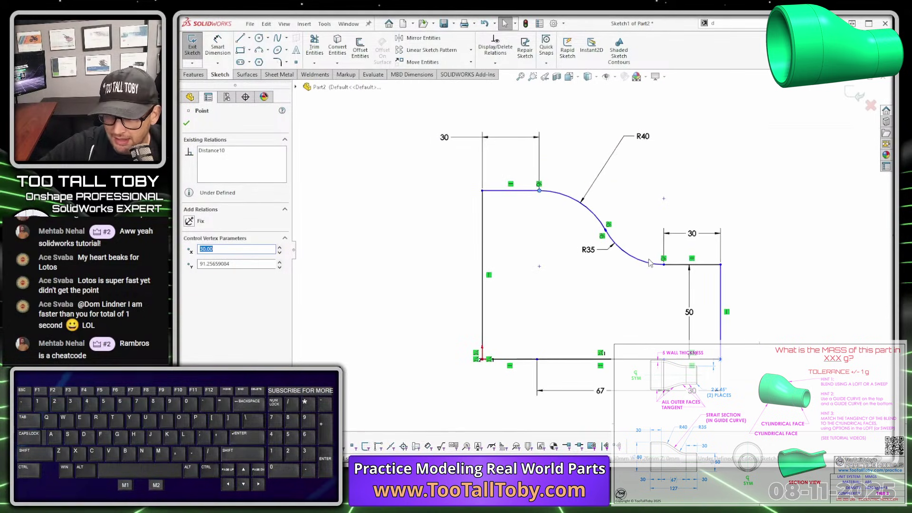
key(s)
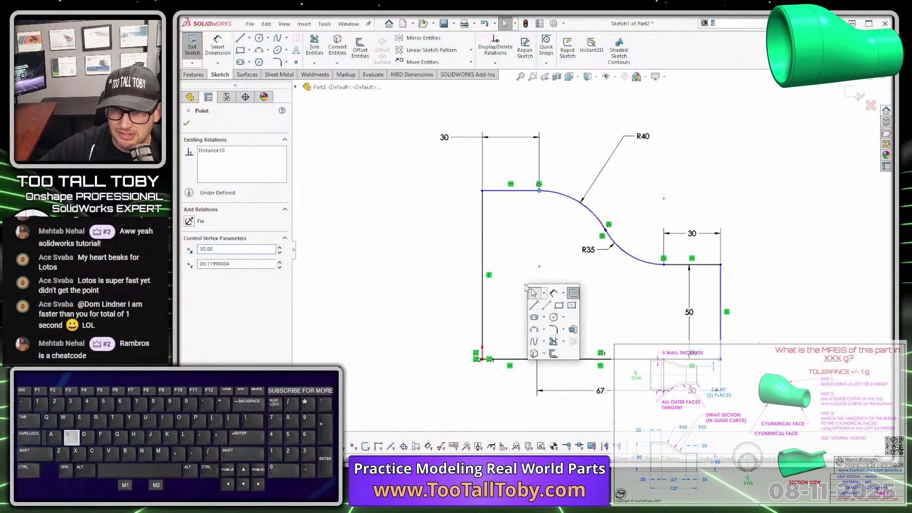
click(547, 305)
key(s)
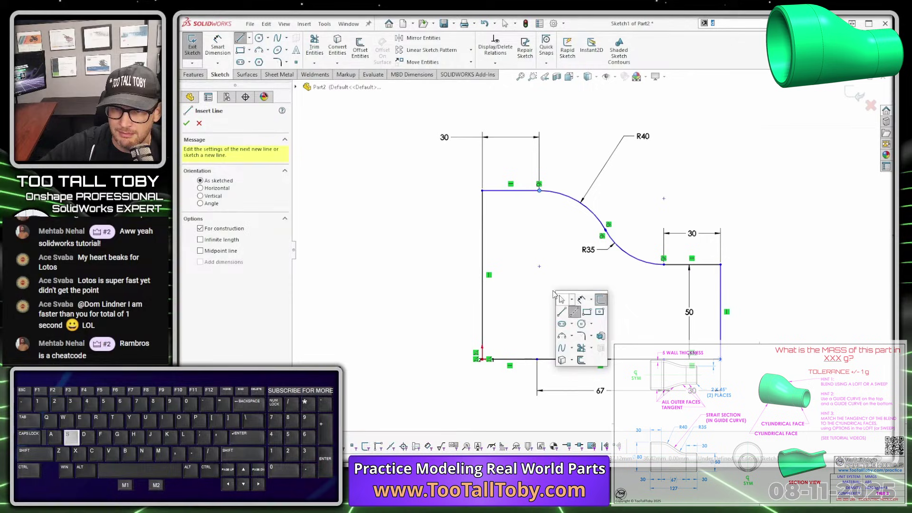
click(580, 299)
click(519, 360)
click(450, 386)
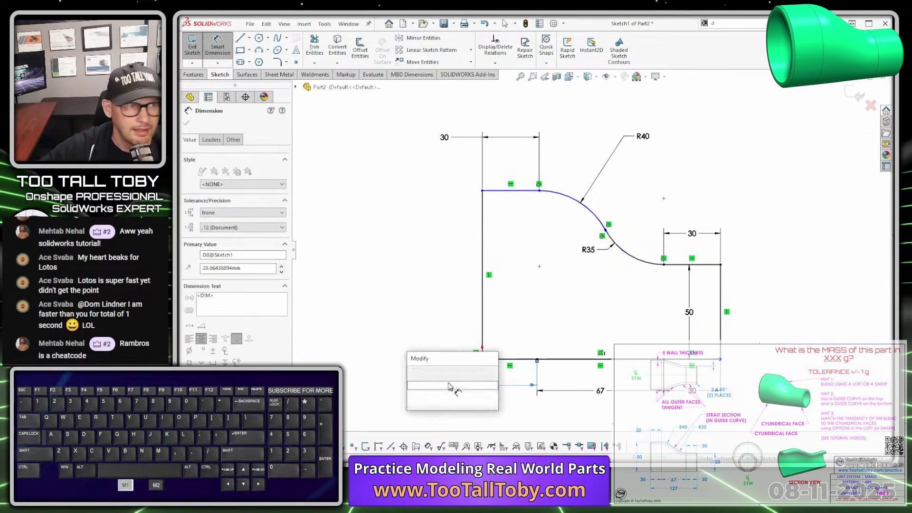
text(30)
key(Return)
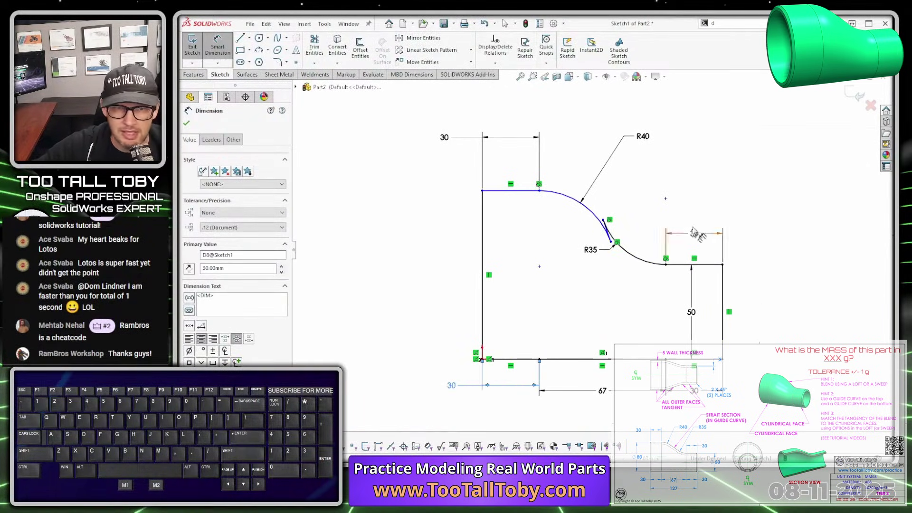
scroll(740, 324, up, 2)
scroll(739, 324, down, 1)
key(Escape)
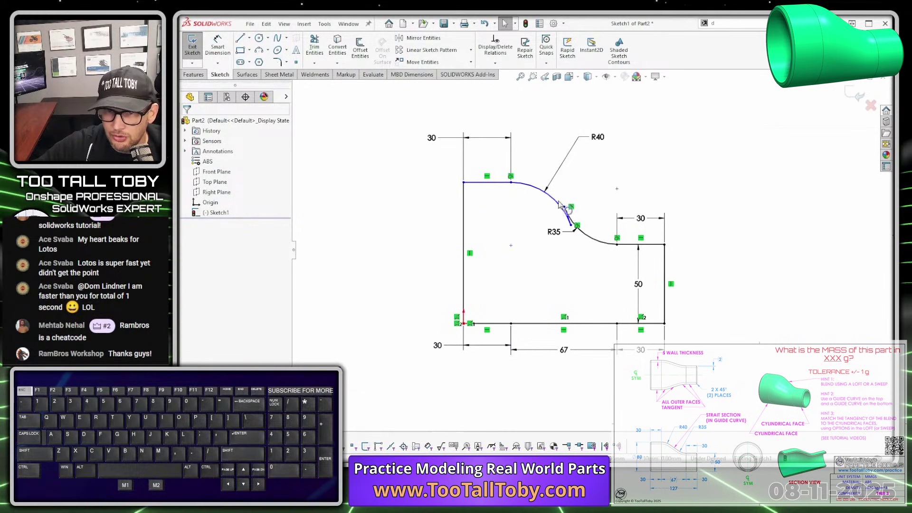
- Lower the large end's top line and set the height of its vertical edge to 80 mm
mouse_move(472, 186)
mouse_down()
mouse_move(473, 158)
mouse_move(480, 192)
mouse_up()
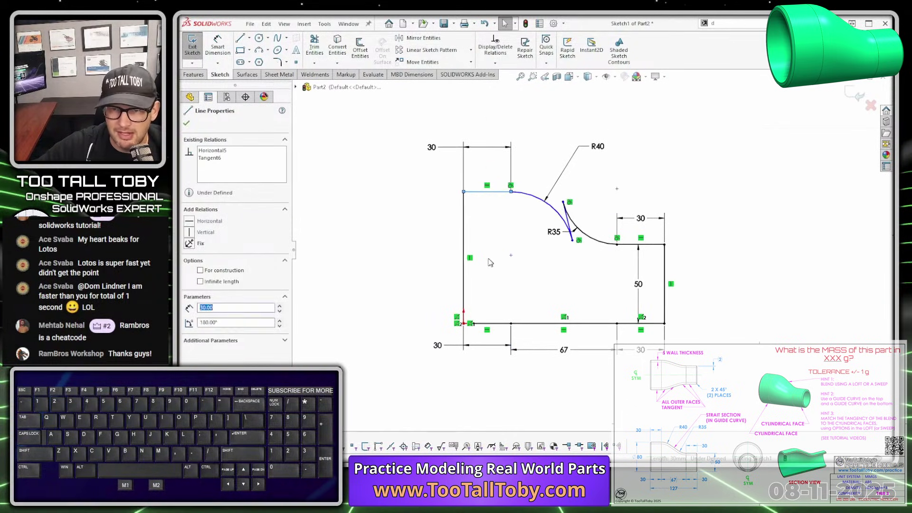
click(434, 233)
key(s)
click(460, 241)
click(463, 260)
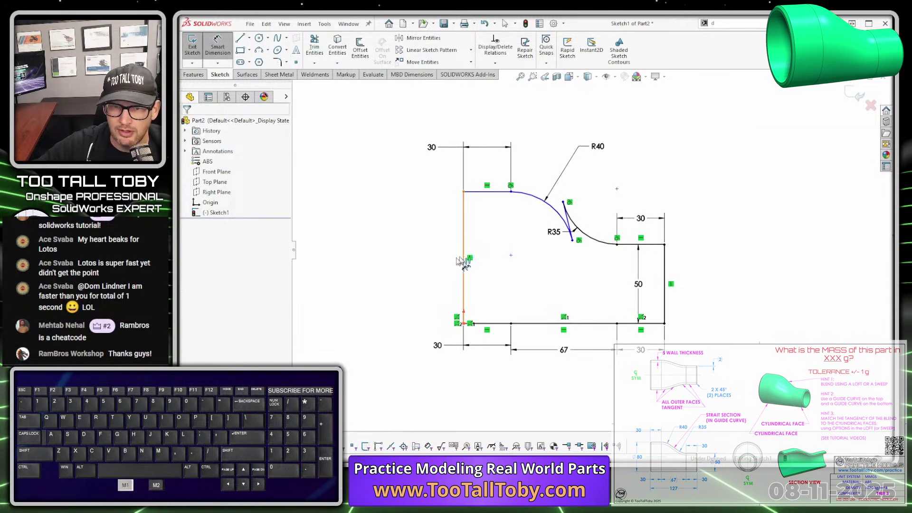
click(420, 259)
text(80)
key(Return)
key(Escape)
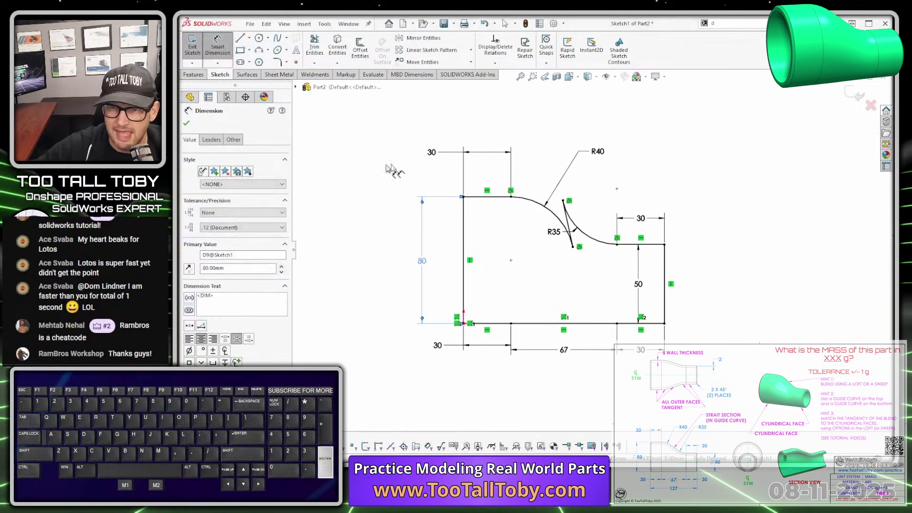
- Delete the crossed-over line between the R40 and R35 arcs and shorten both arcs by pulling back their free endpoints
scroll(590, 258, down, 2)
scroll(590, 258, down, 2)
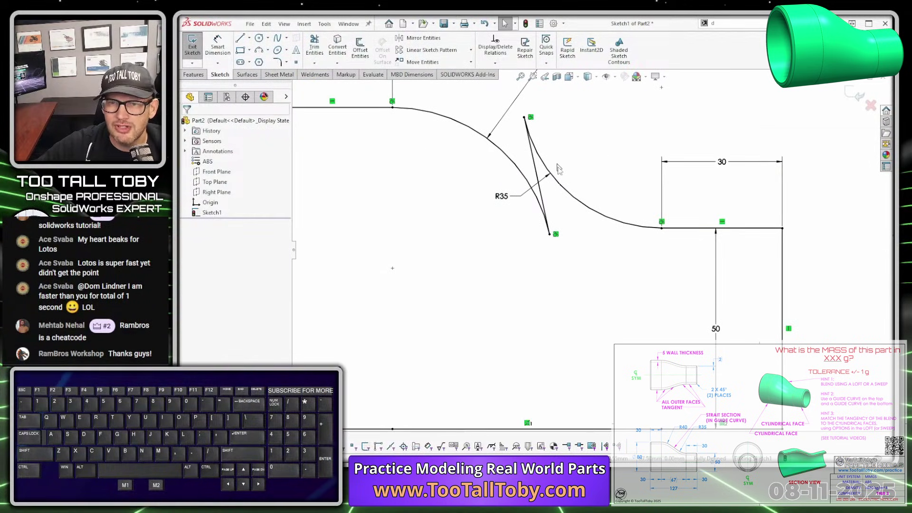
click(532, 161)
key(Delete)
drag(550, 234, 483, 148)
drag(524, 122, 567, 193)
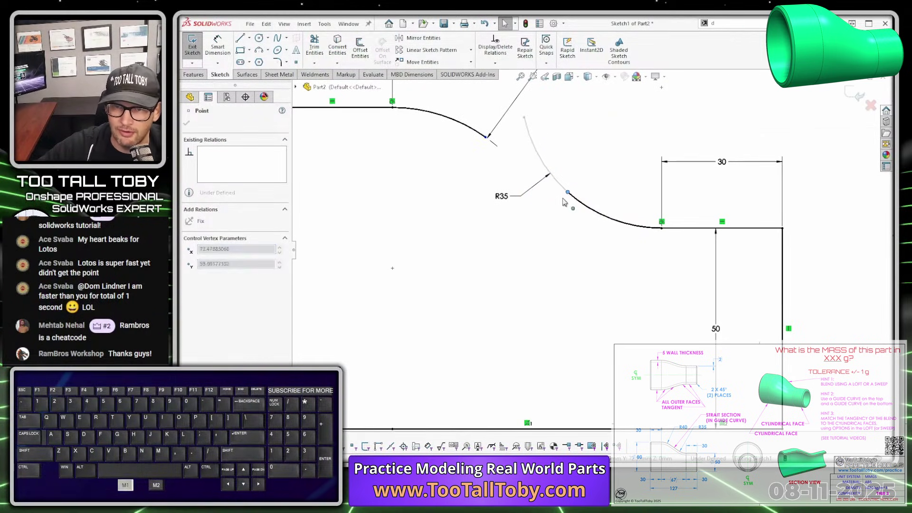
click(554, 232)
- Connect the free ends of the R40 and R35 arcs with a straight line and make it tangent at both shared points
key(l)
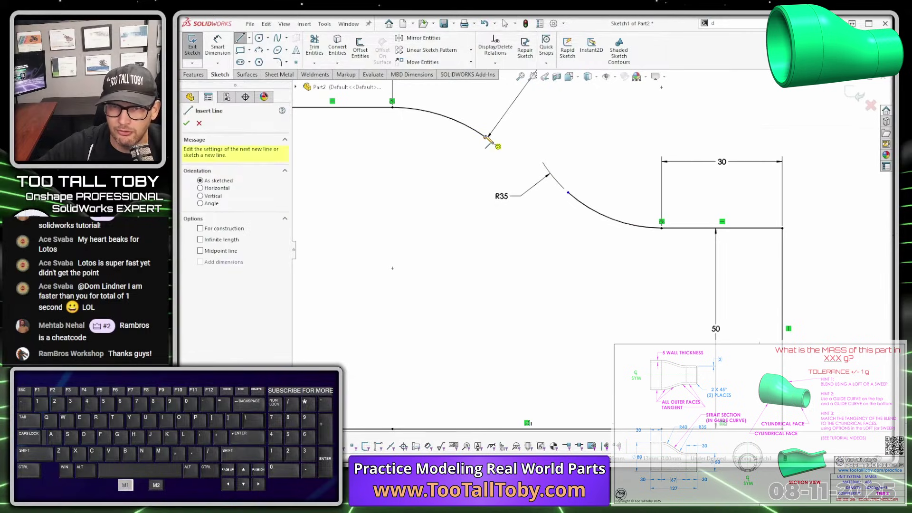
click(486, 137)
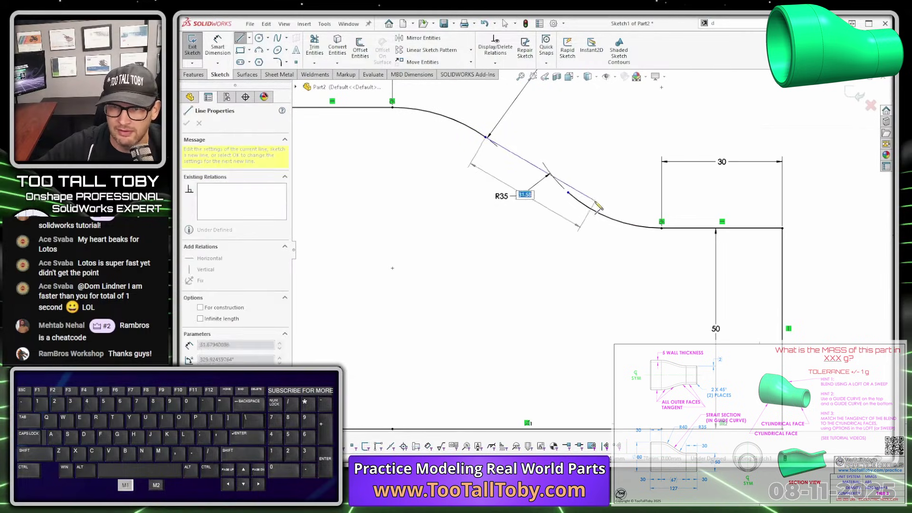
click(568, 193)
key(Escape)
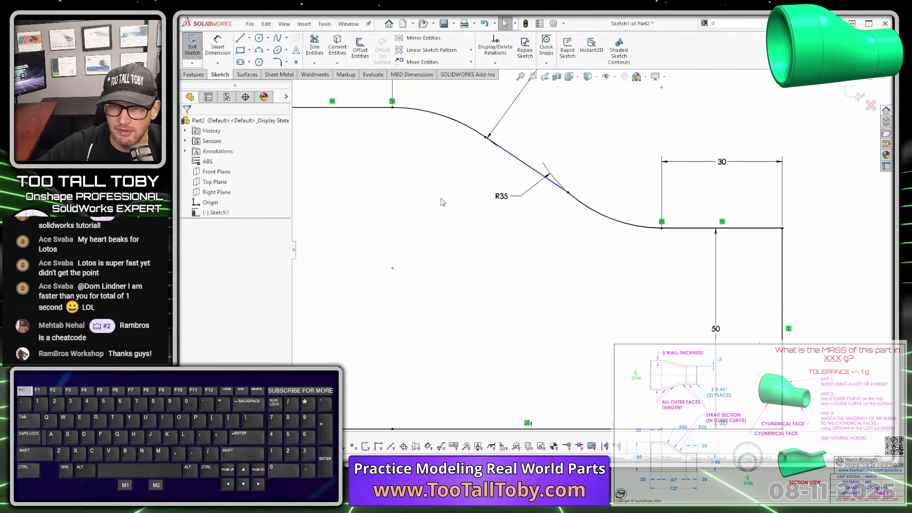
click(486, 138)
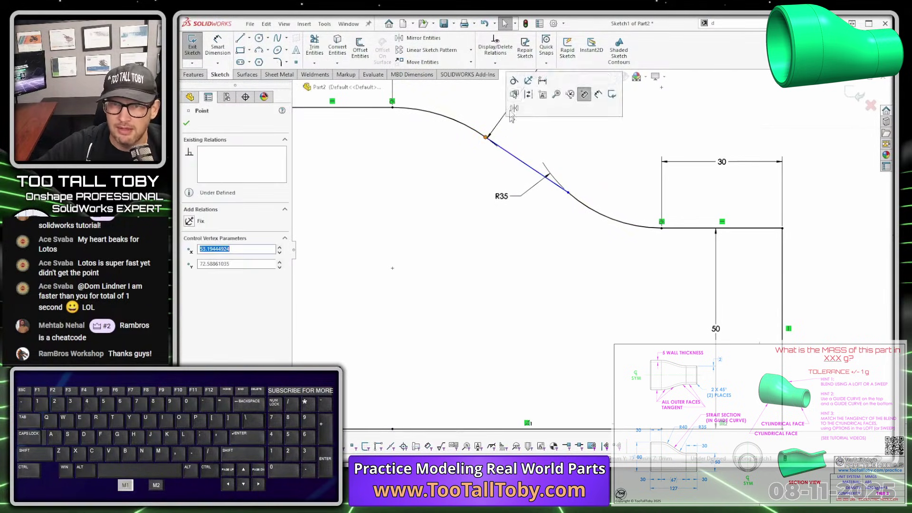
click(568, 193)
click(597, 138)
scroll(588, 267, up, 5)
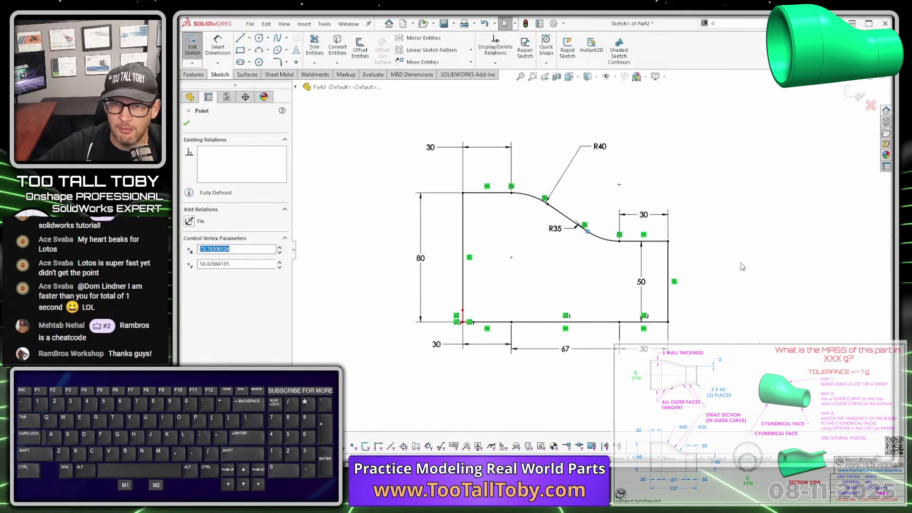
- Reposition the 50 mm height dimension outside the profile, the R35 dimension below its arc, and the lower 30 mm dimension level with the 67 mm one
click(741, 267)
drag(642, 282, 694, 288)
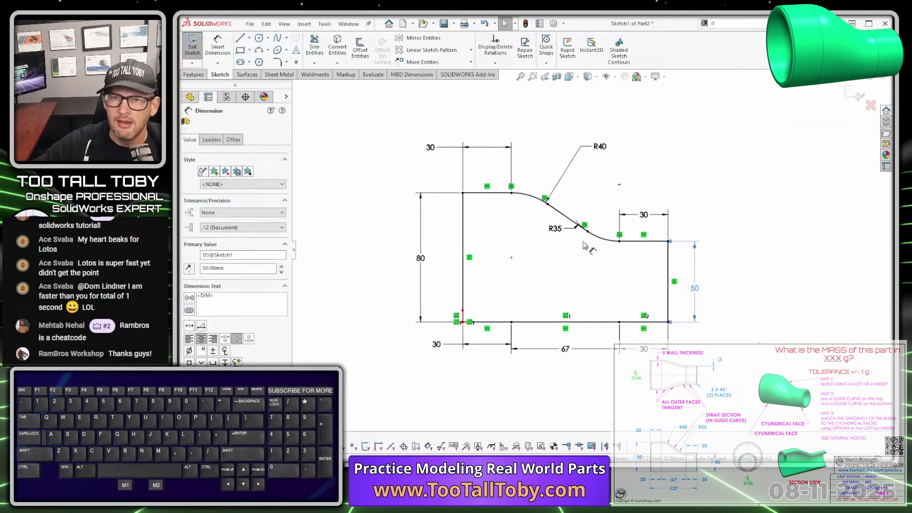
drag(555, 238, 570, 270)
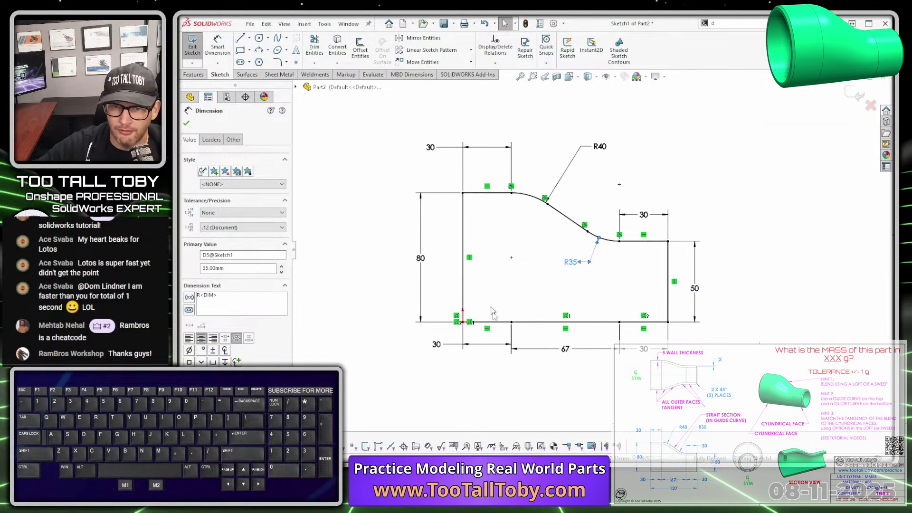
drag(433, 349, 436, 354)
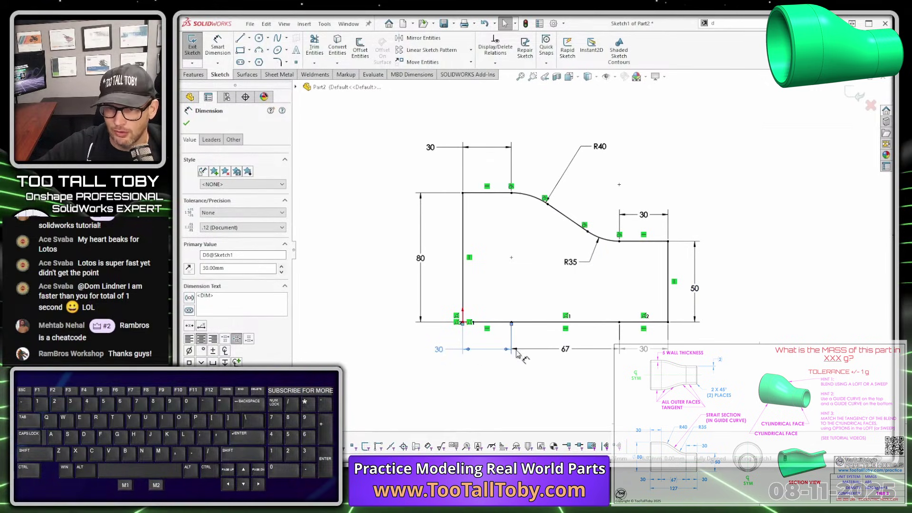
click(634, 374)
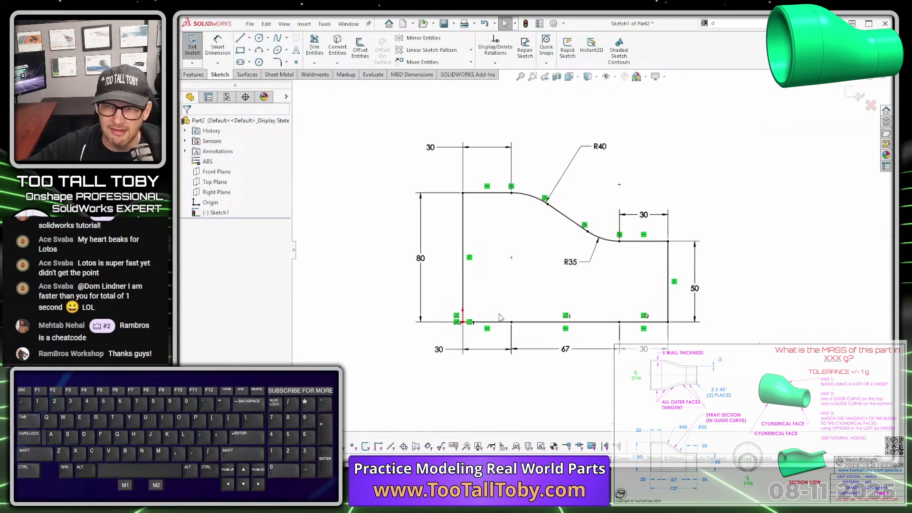
- Exit the profile sketch and rename it LAYOUT DIMENSIONS
click(848, 93)
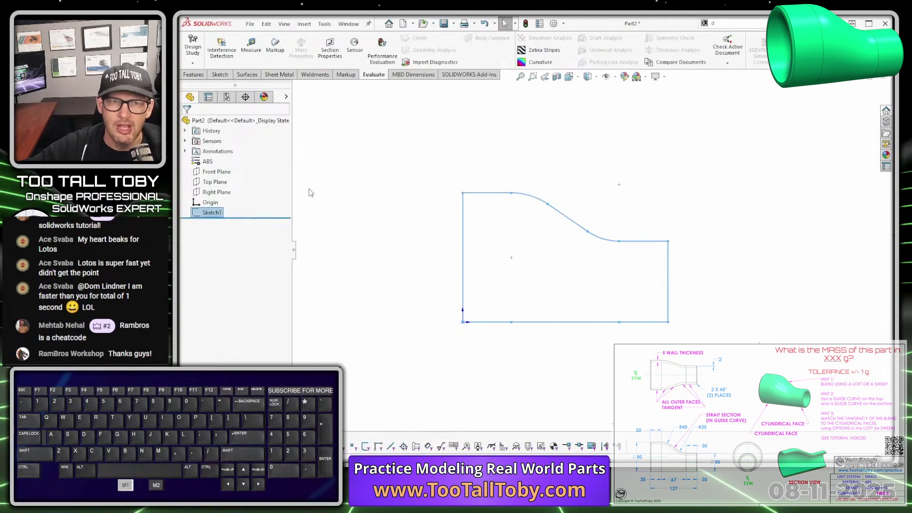
click(214, 212)
key(F2)
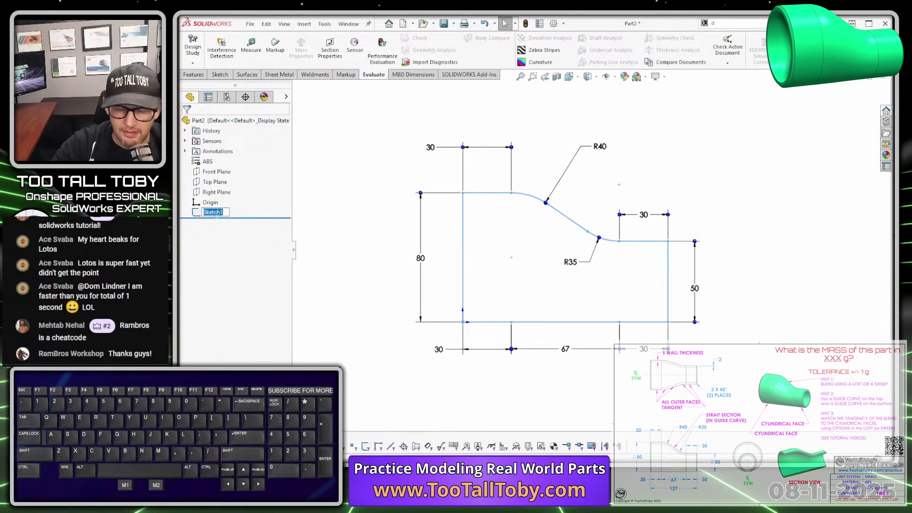
text(LAYOUT DIMENSIONS)
key(Return)
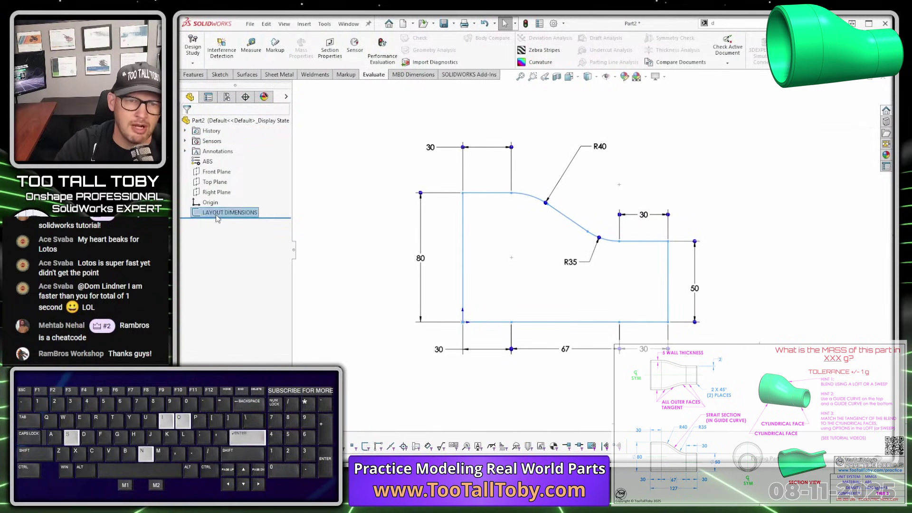
click(708, 167)
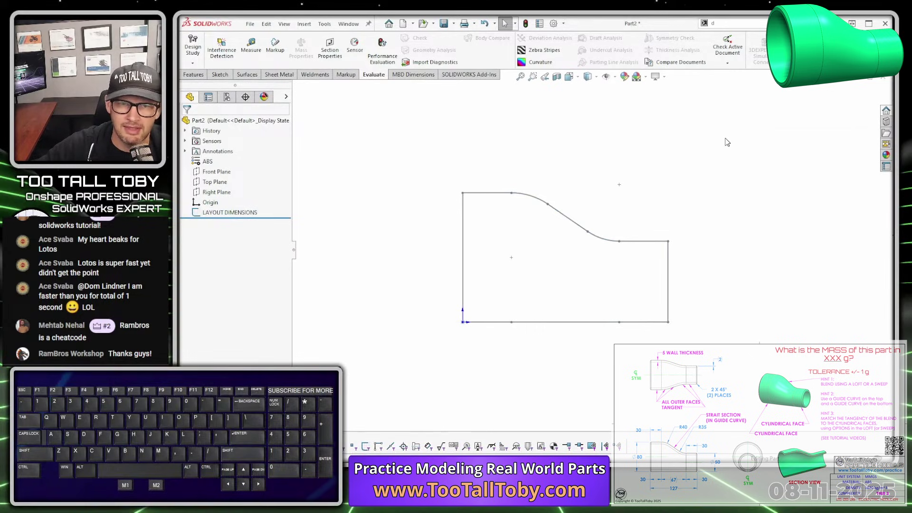
- Change the sketch color of LAYOUT DIMENSIONS to red
right_click(232, 214)
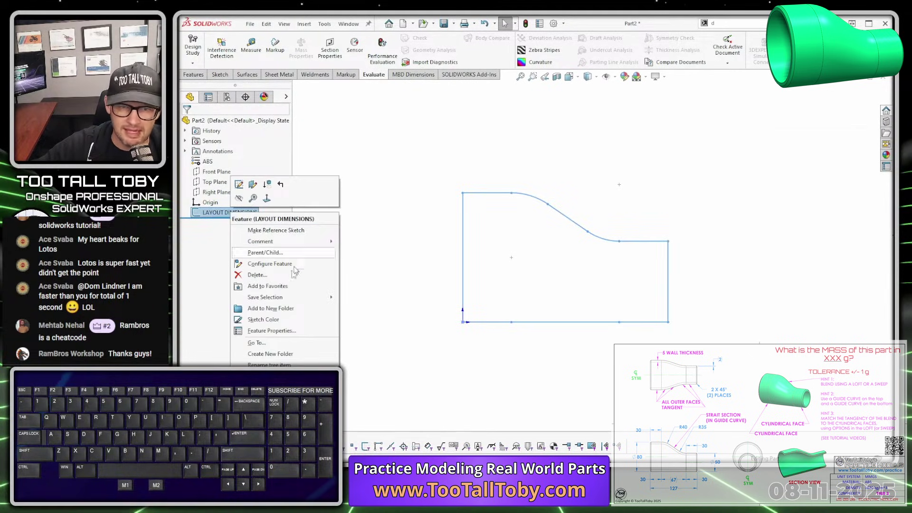
click(266, 325)
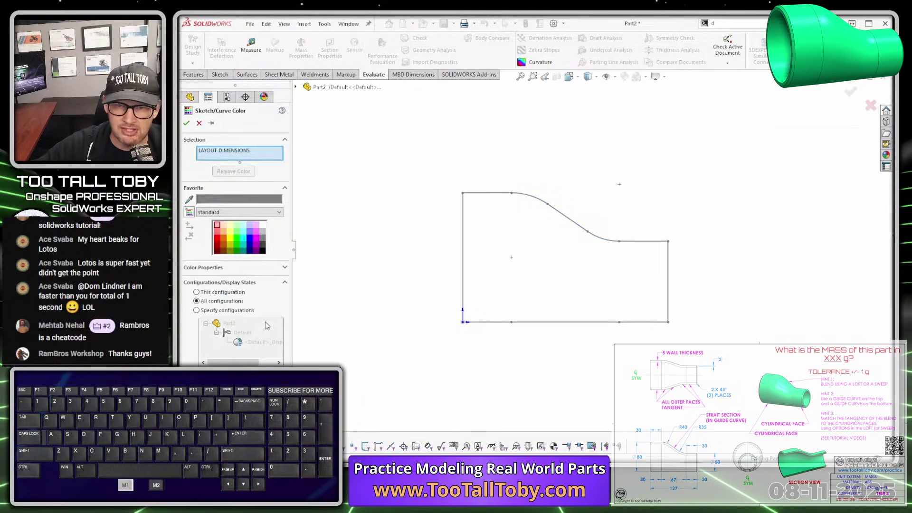
click(218, 241)
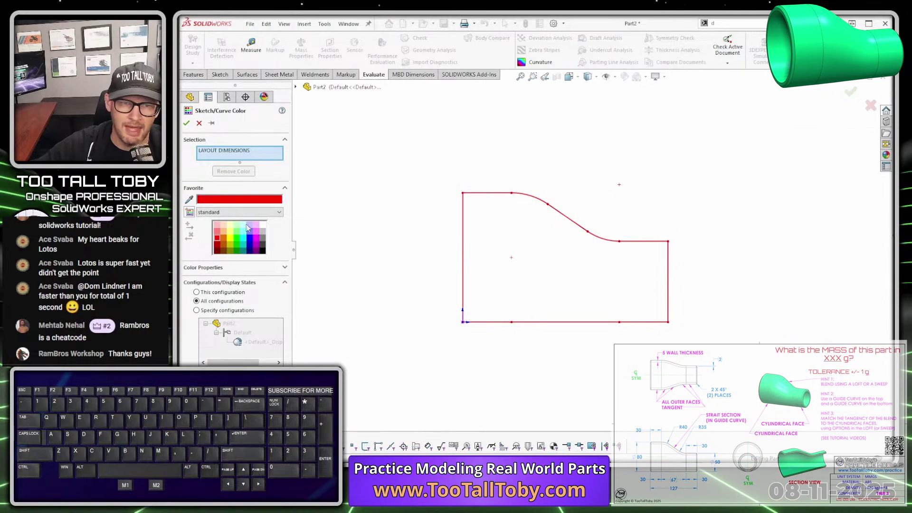
click(257, 237)
click(219, 232)
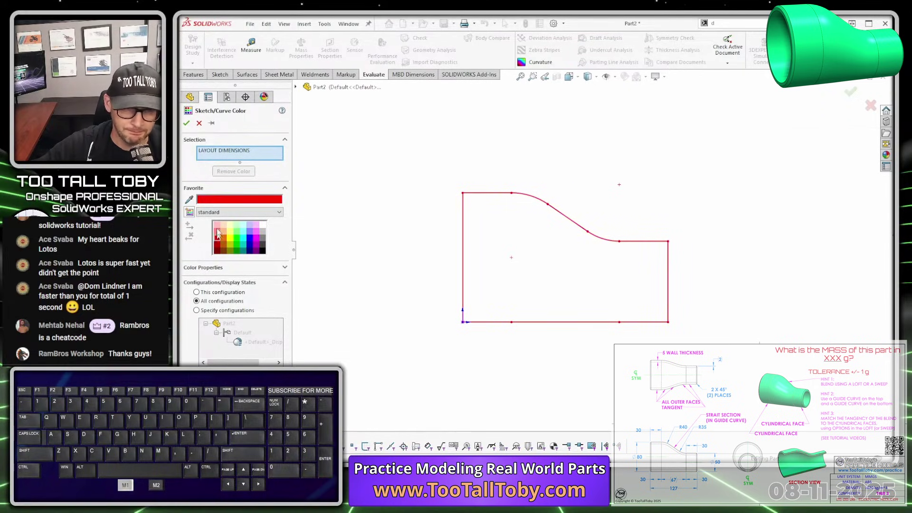
click(187, 123)
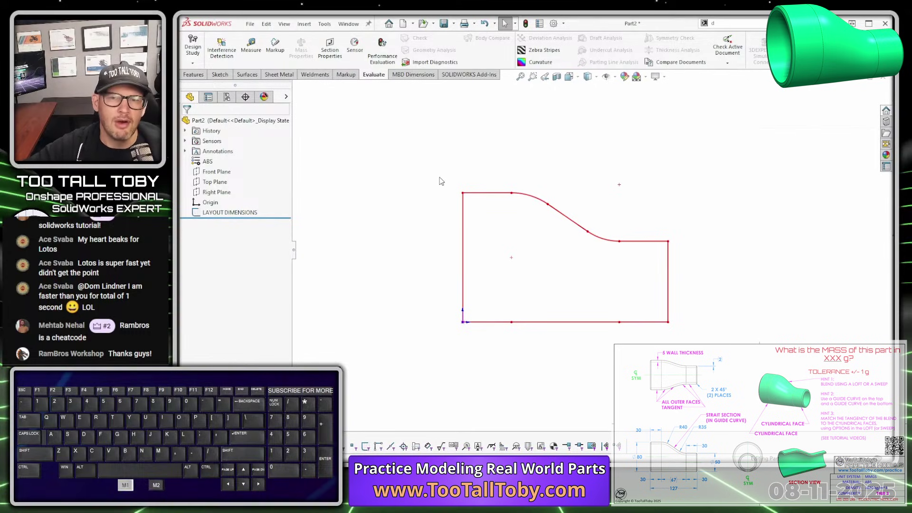
- On the Right Plane, sketch a circle centered on the midpoint of the layout's 80 mm vertical edge and passing through its upper endpoint
mouse_move(441, 181)
middle_down()
mouse_move(466, 198)
mouse_move(465, 227)
middle_up()
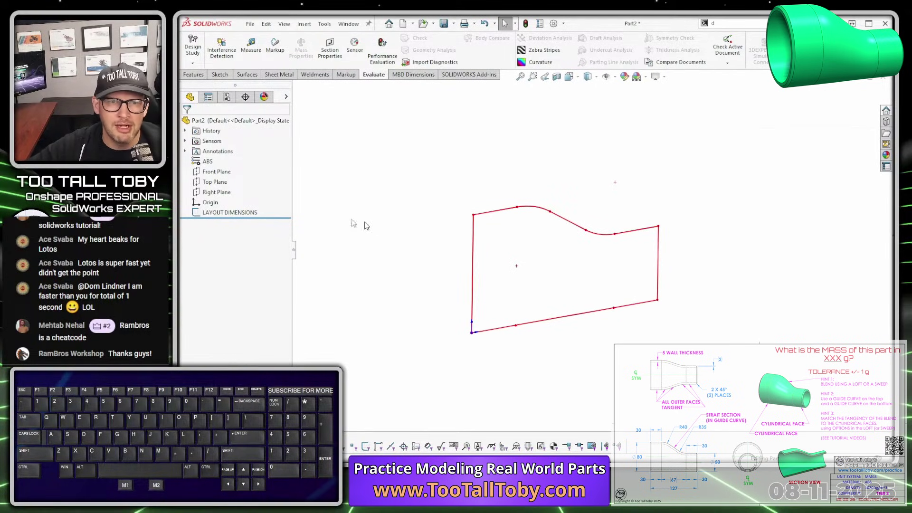
click(223, 193)
click(230, 180)
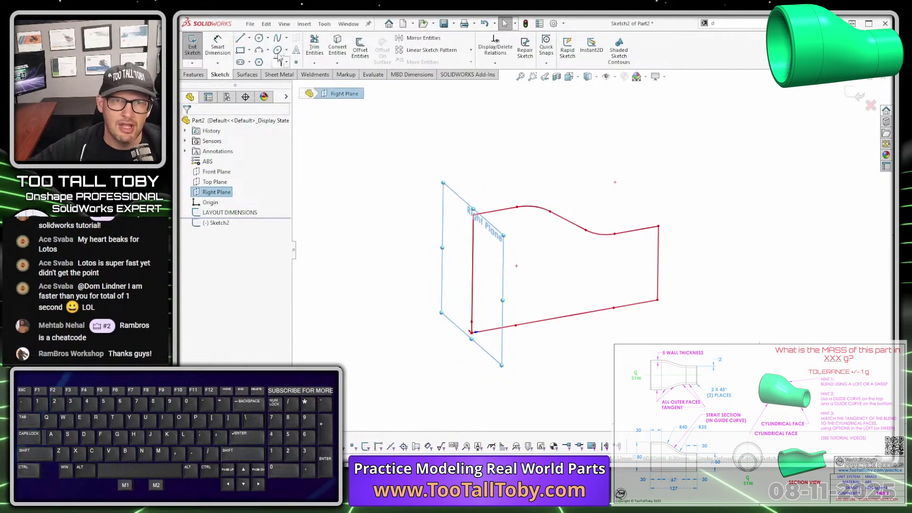
click(260, 38)
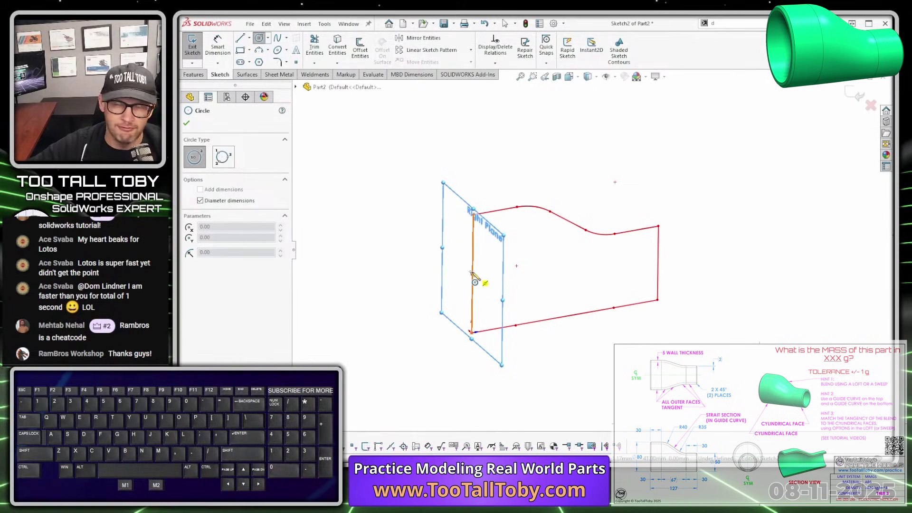
click(473, 275)
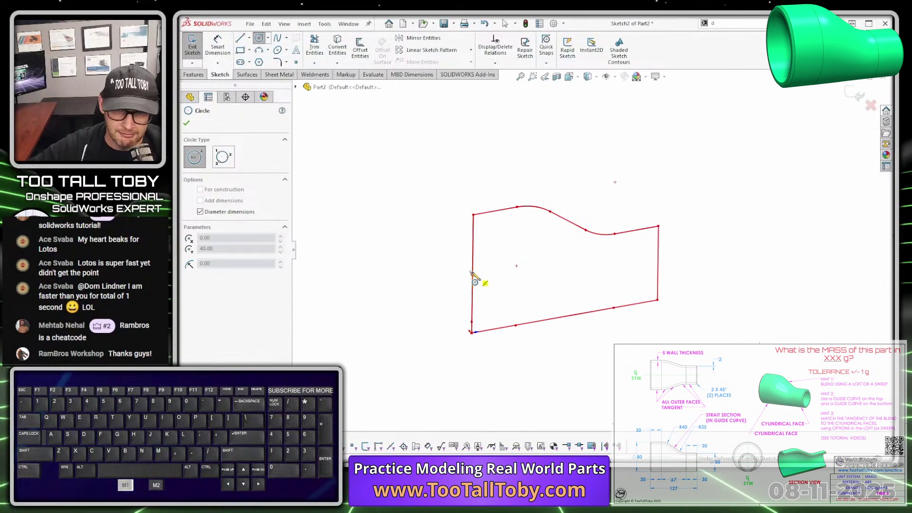
click(473, 215)
key(Escape)
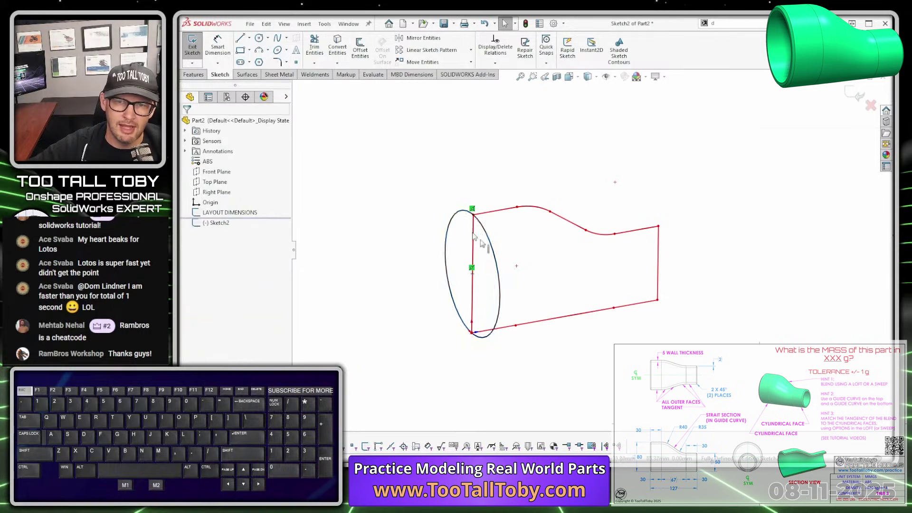
key(s)
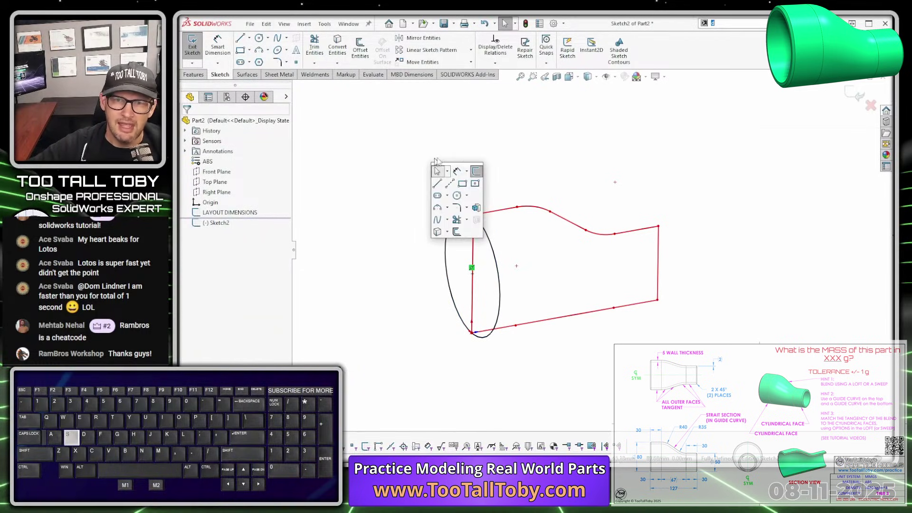
- Extrude the large circle up to the layout vertex where the upper 30 mm straight edge meets the R40 arc
click(479, 208)
click(519, 209)
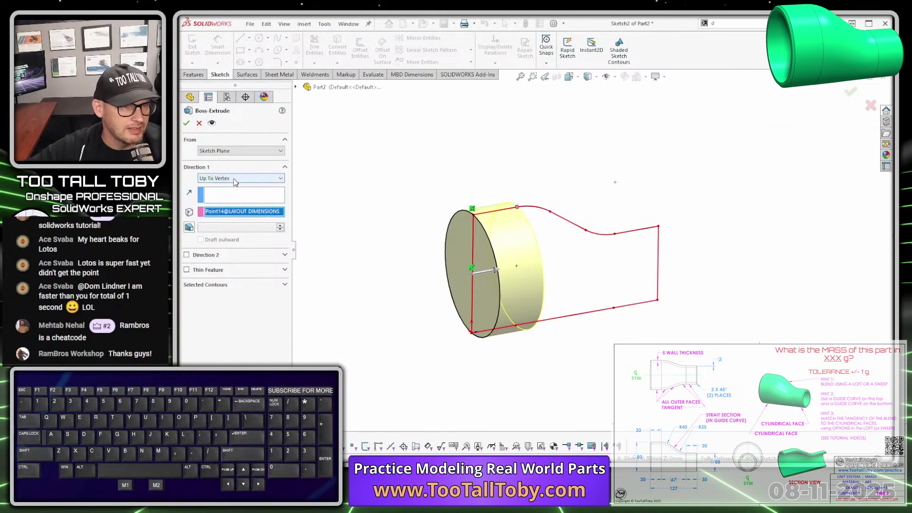
right_click(526, 149)
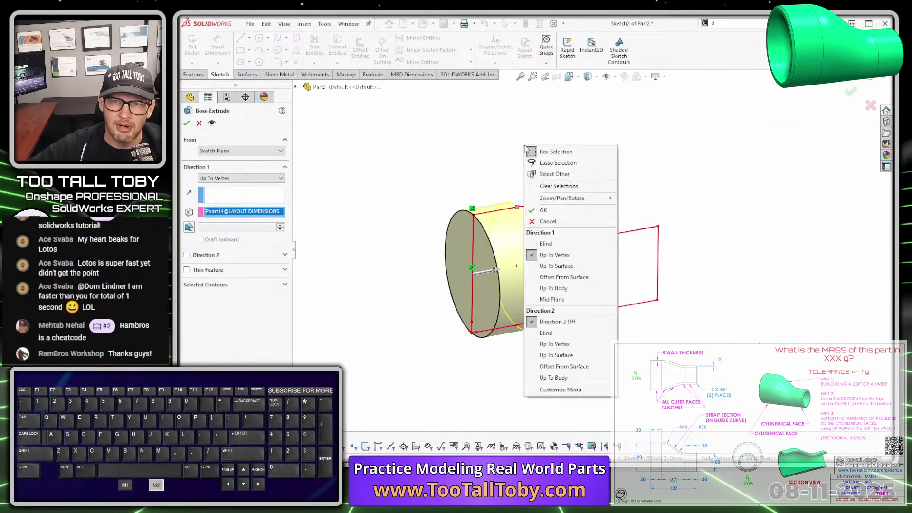
click(558, 211)
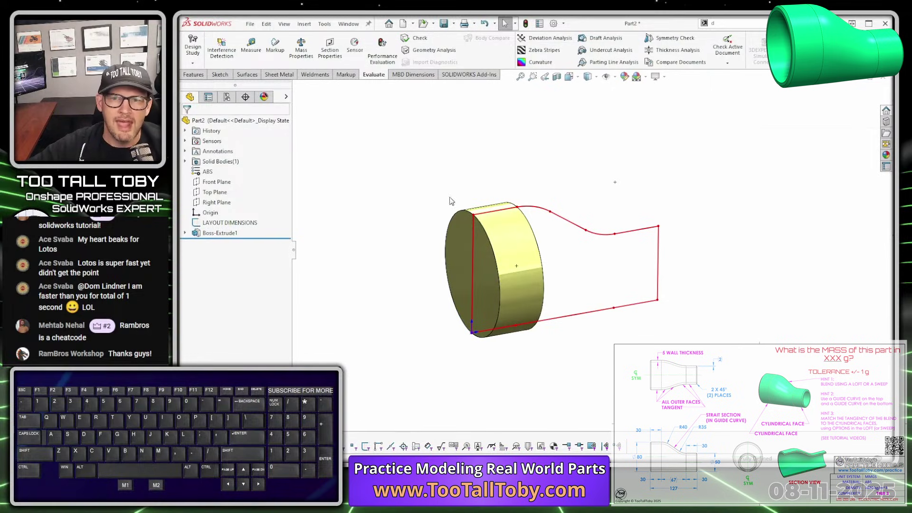
- Create a reference plane parallel to the Right Plane through the upper endpoint of the layout's 50 mm vertical edge
click(223, 203)
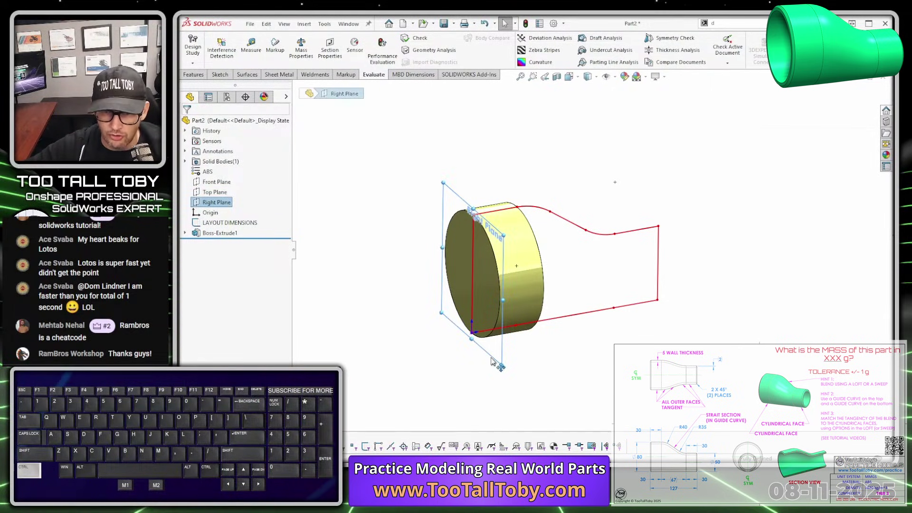
ctrl+drag(492, 361, 726, 276)
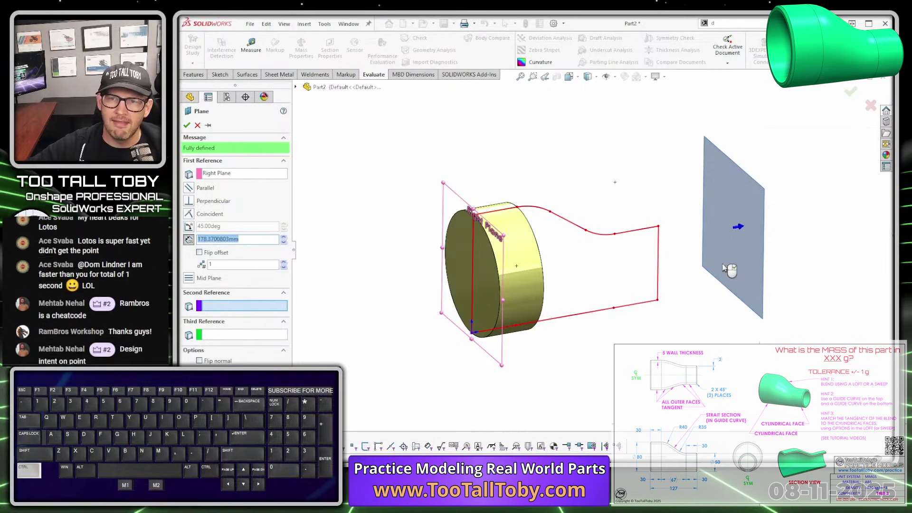
click(658, 227)
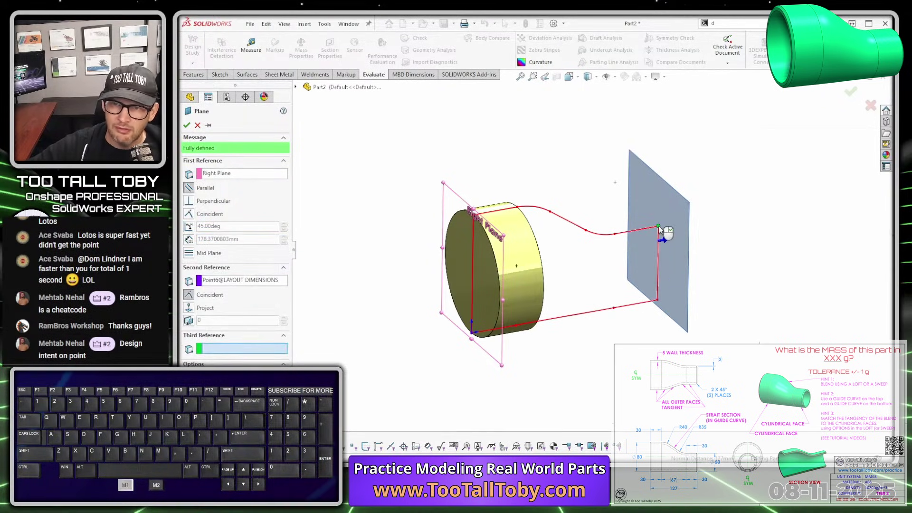
right_click(659, 229)
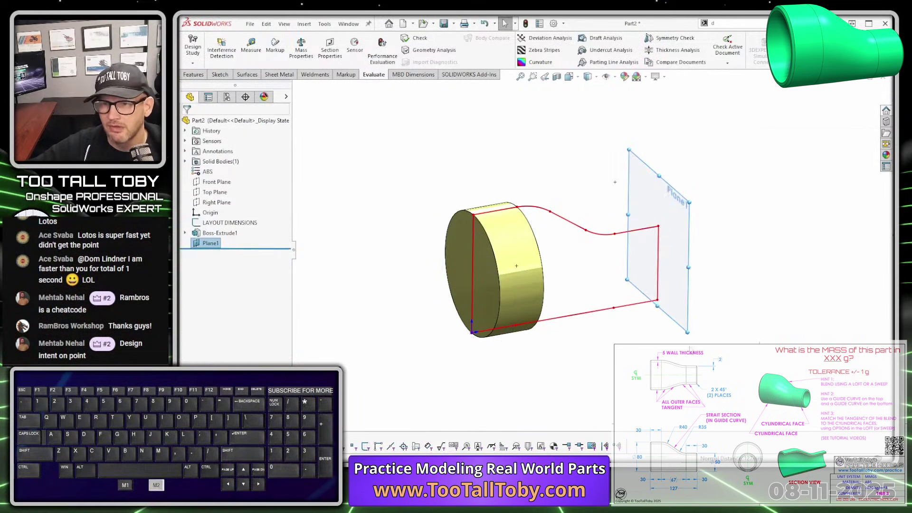
- On the new plane, sketch a circle centered on the midpoint of the layout's 50 mm edge and passing through its upper endpoint
click(682, 221)
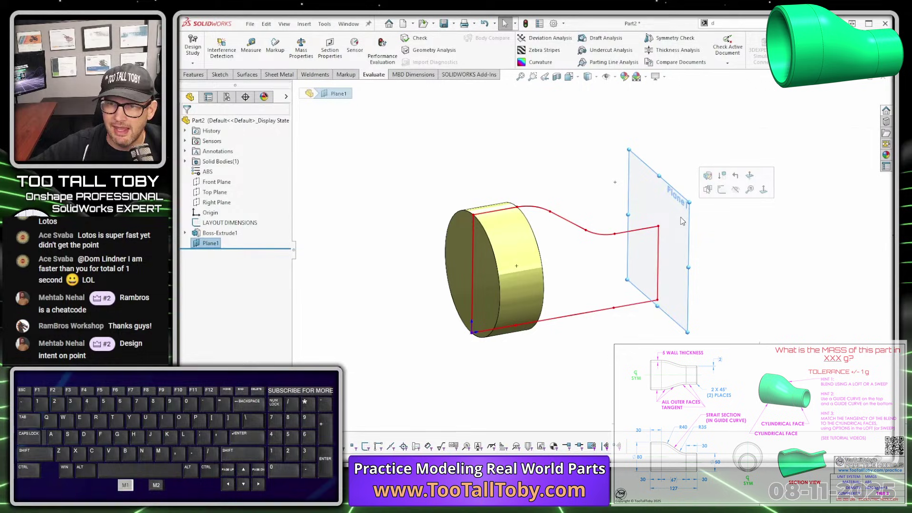
click(706, 185)
key(s)
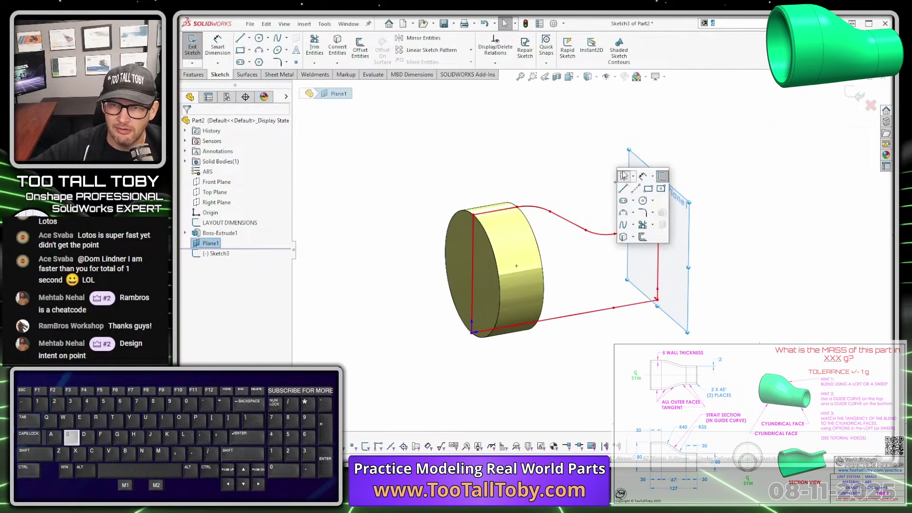
click(642, 200)
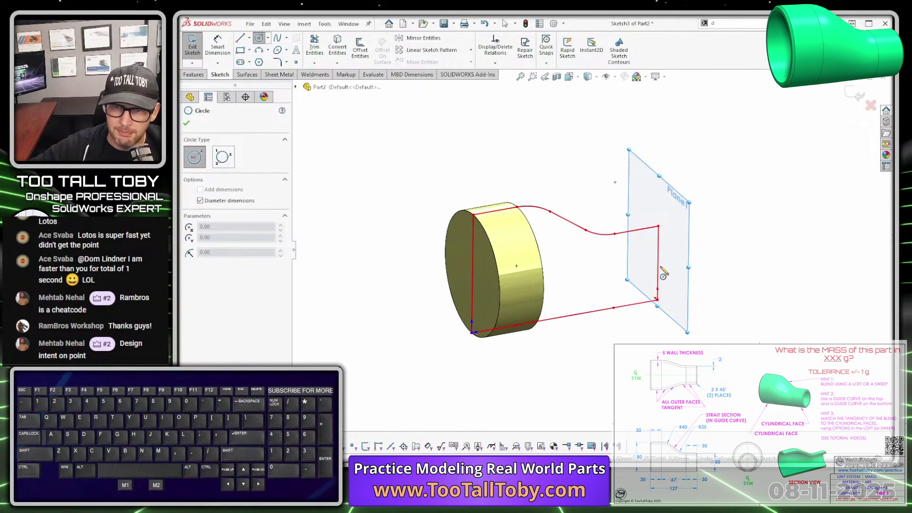
click(658, 264)
click(658, 227)
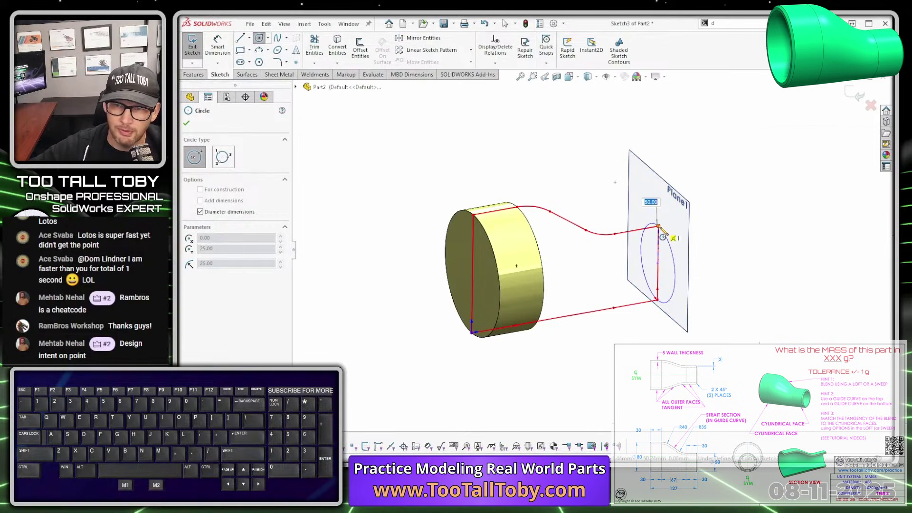
click(659, 227)
- Extrude the small circle back to the layout vertex where the upper 30 mm edge meets the R35 arc
key(s)
click(633, 214)
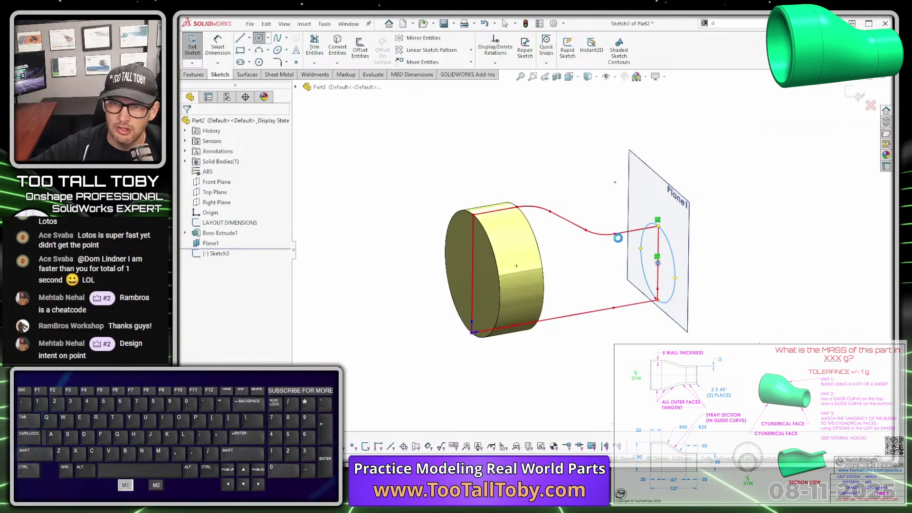
click(615, 234)
right_click(614, 233)
click(565, 136)
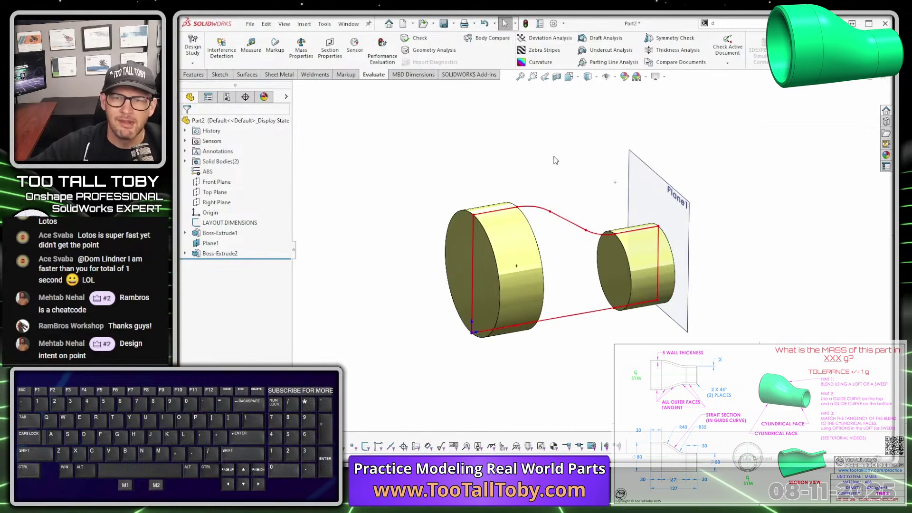
- Start a new sketch on the Front Plane
click(217, 182)
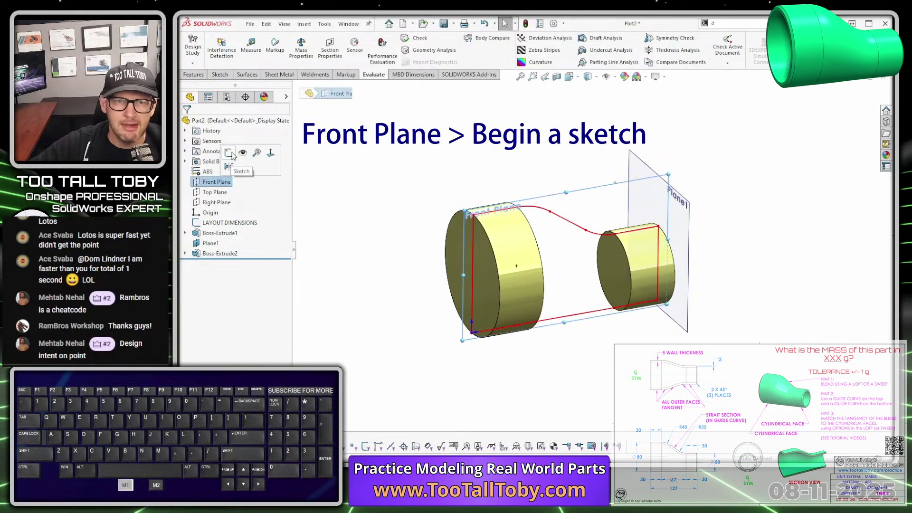
click(225, 153)
click(541, 210)
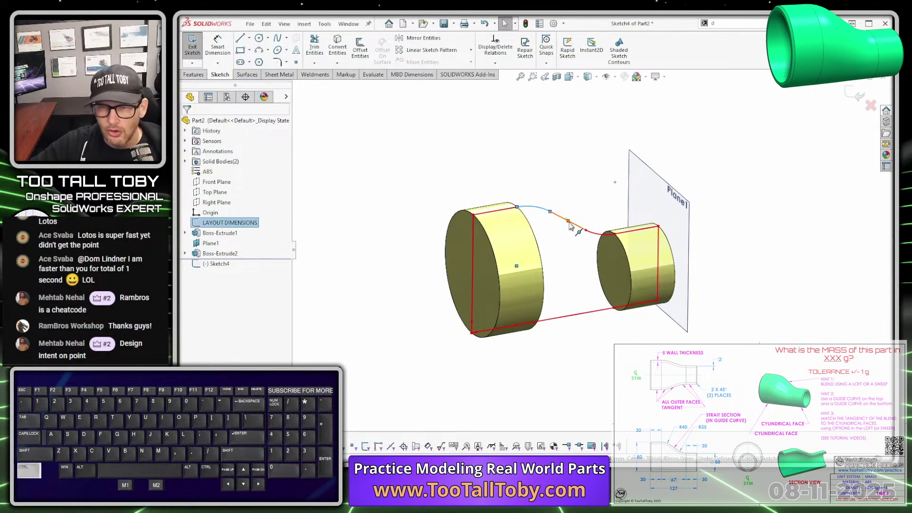
ctrl+click(569, 223)
ctrl+click(574, 225)
click(549, 161)
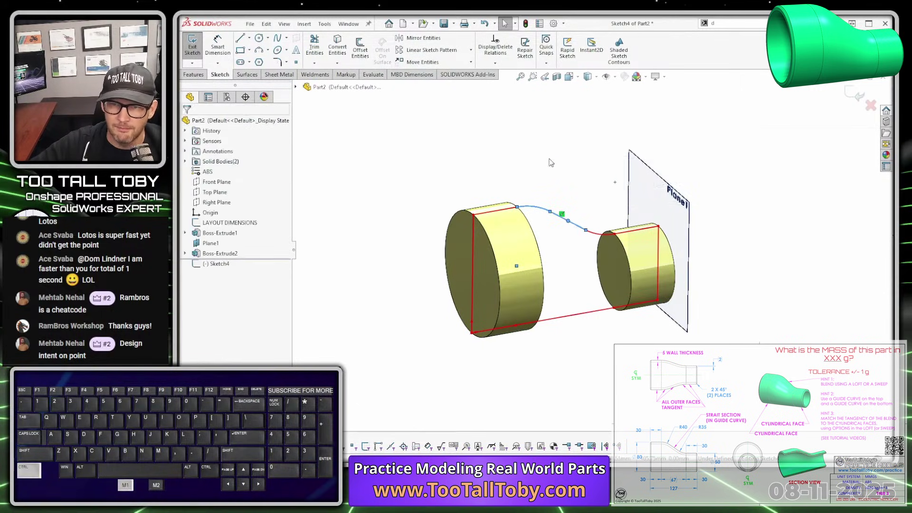
- Convert the layout's R40 arc, sloped line and R35 arc into sketch entities and exit the sketch
click(541, 209)
ctrl+click(568, 221)
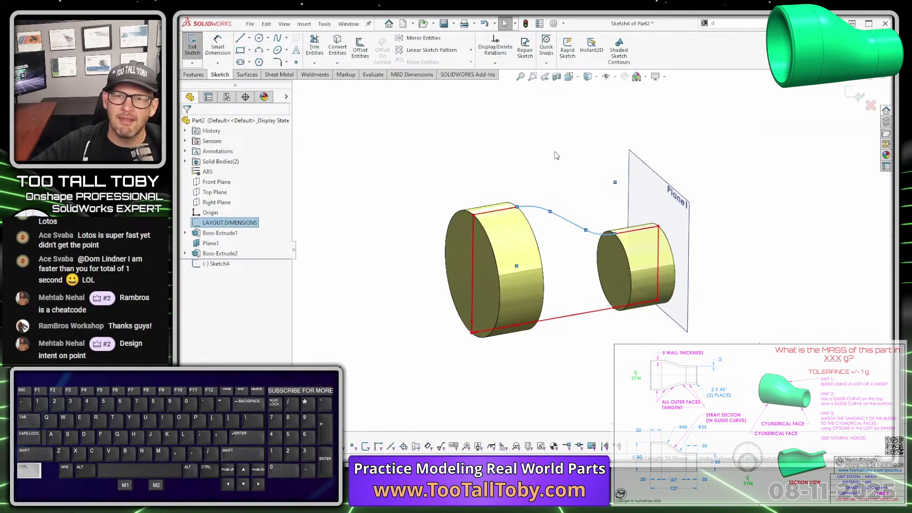
click(334, 46)
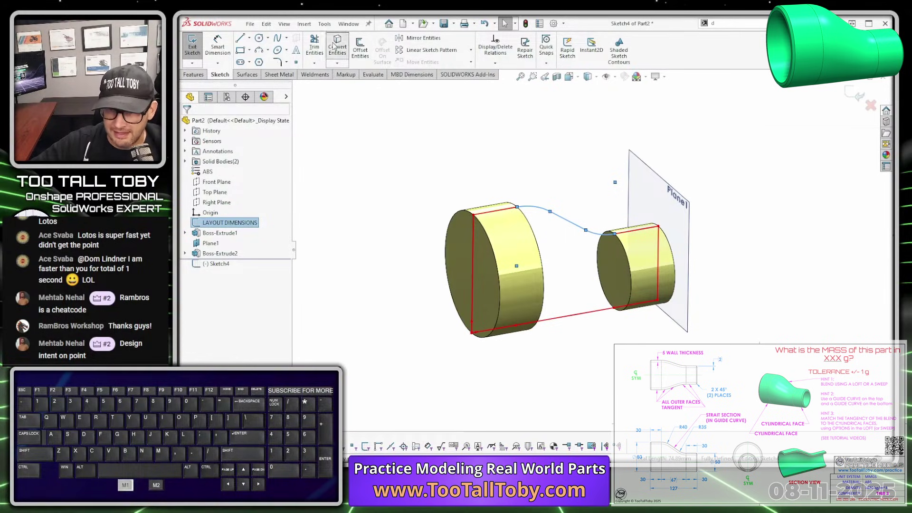
click(853, 94)
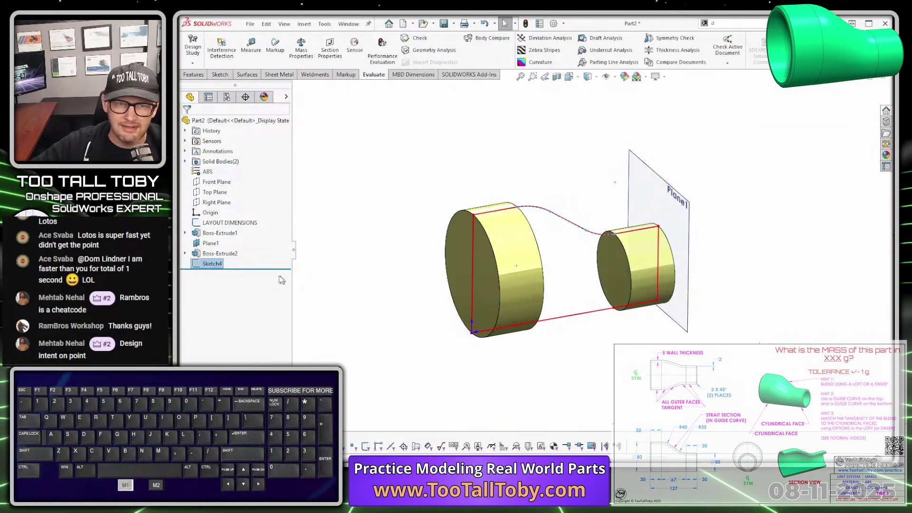
- Rename the sketch of the converted upper blend curve GUIDE CURVE TOP
click(214, 265)
key(F2)
text(GUI)
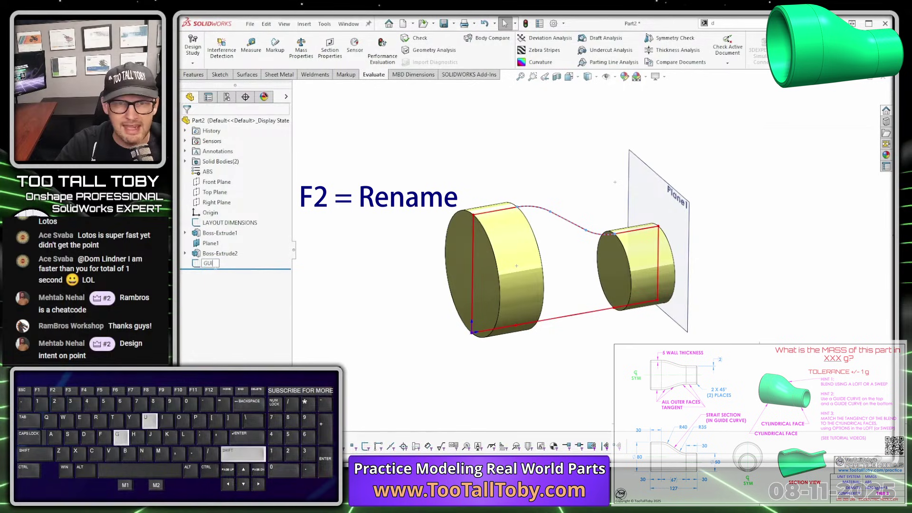
text(DE CURVE TOP)
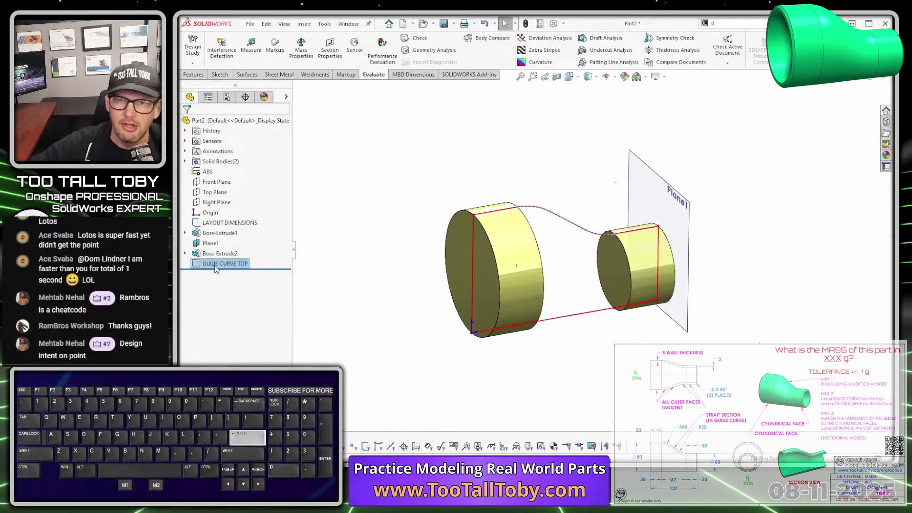
key(Return)
click(560, 339)
- In a new Front Plane sketch, convert the layout's lower 67 mm line between the two cylinders and exit the sketch
click(216, 182)
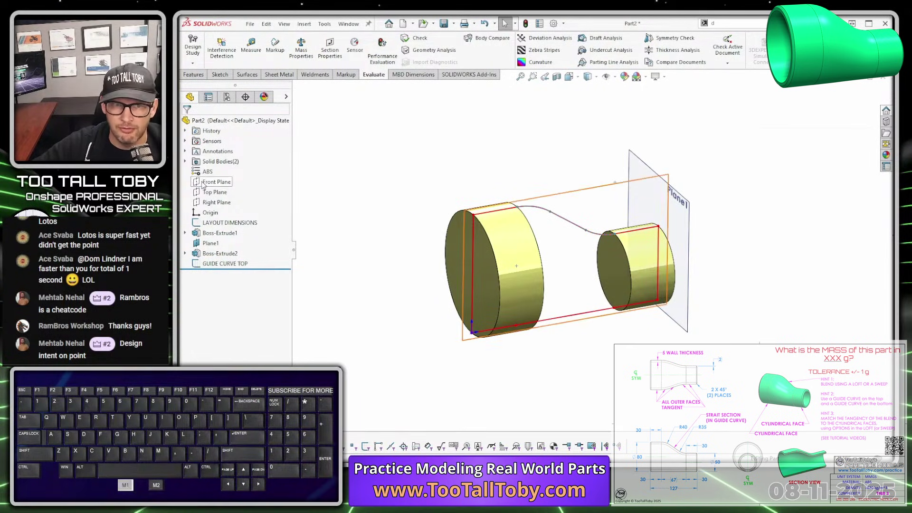
click(216, 159)
click(572, 315)
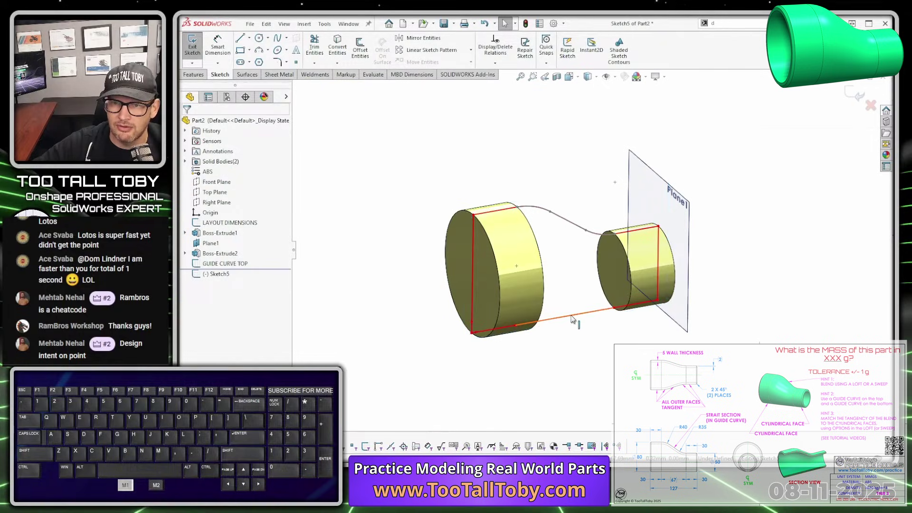
key(s)
click(549, 215)
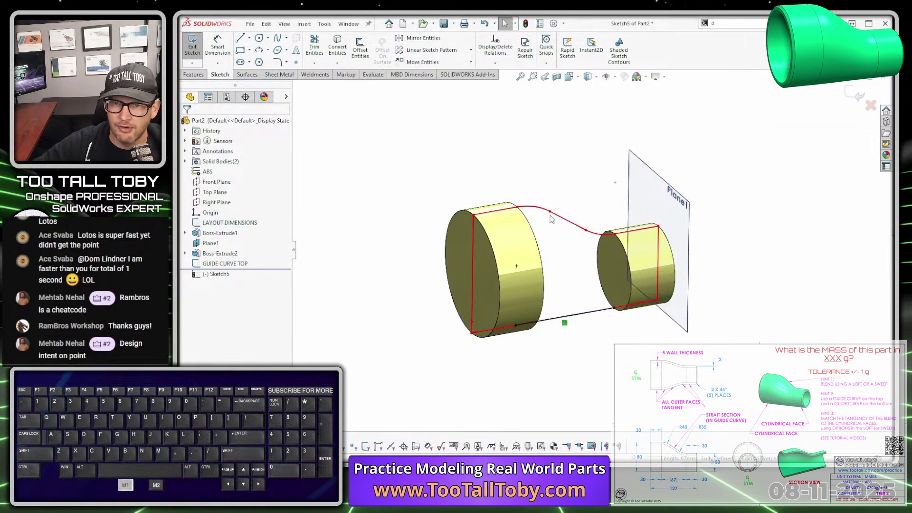
click(858, 96)
- Rename the sketch of the converted lower line GUIDE CURVE BOTTOM
click(212, 274)
key(F2)
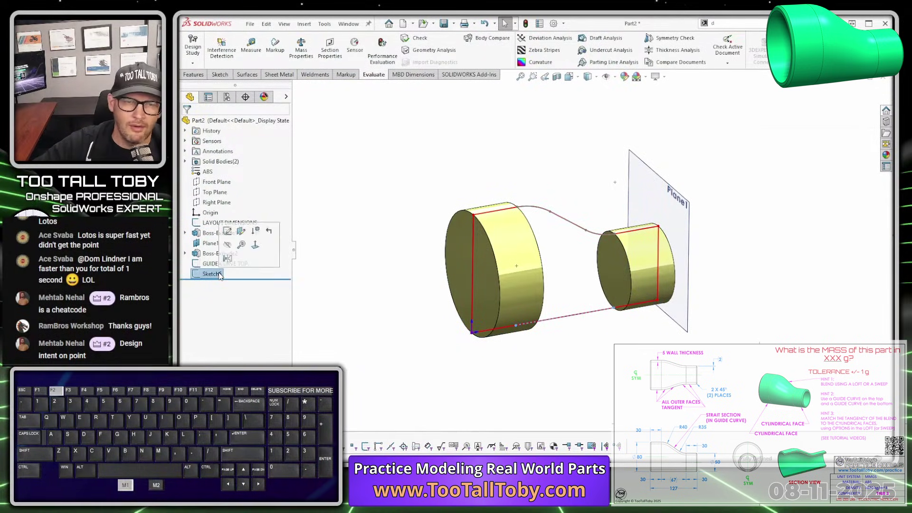
text(GUIDE CURVE)
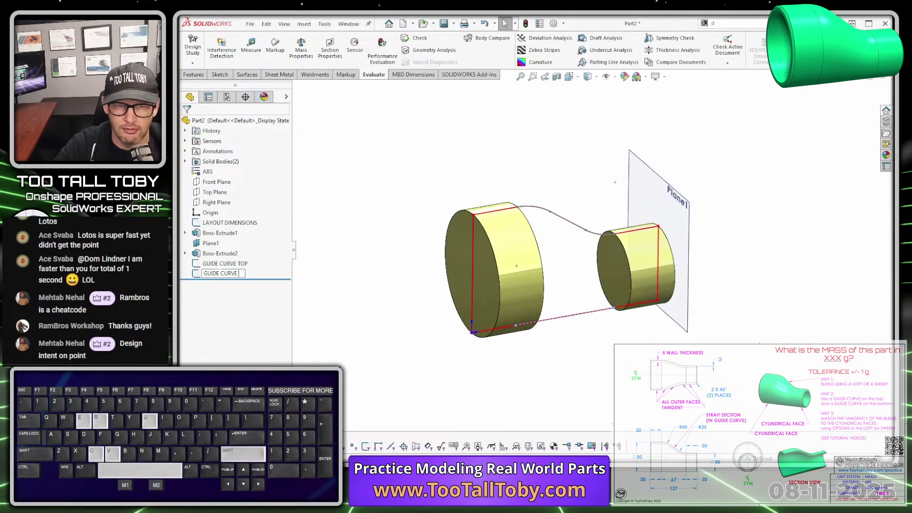
text( BOTTOM)
key(Return)
click(461, 159)
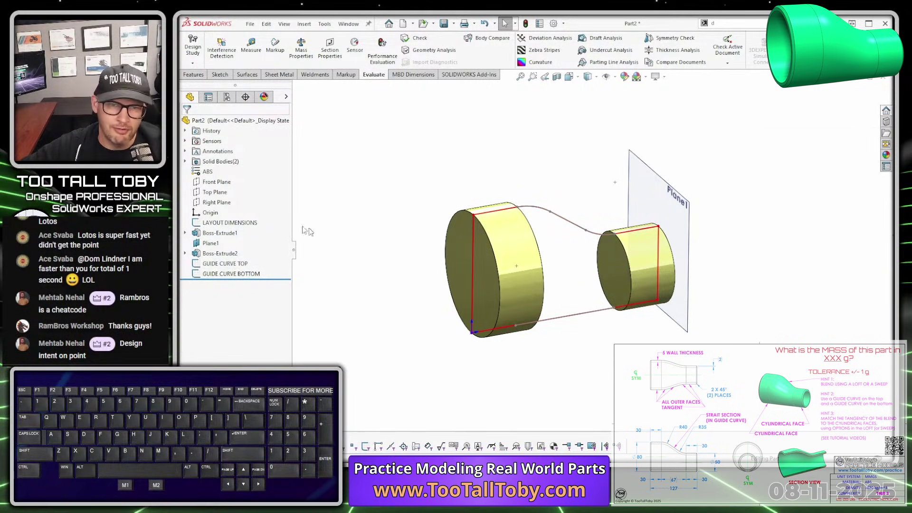
- Set the upper straight edge at the large end of LAYOUT DIMENSIONS to 20 mm
click(243, 223)
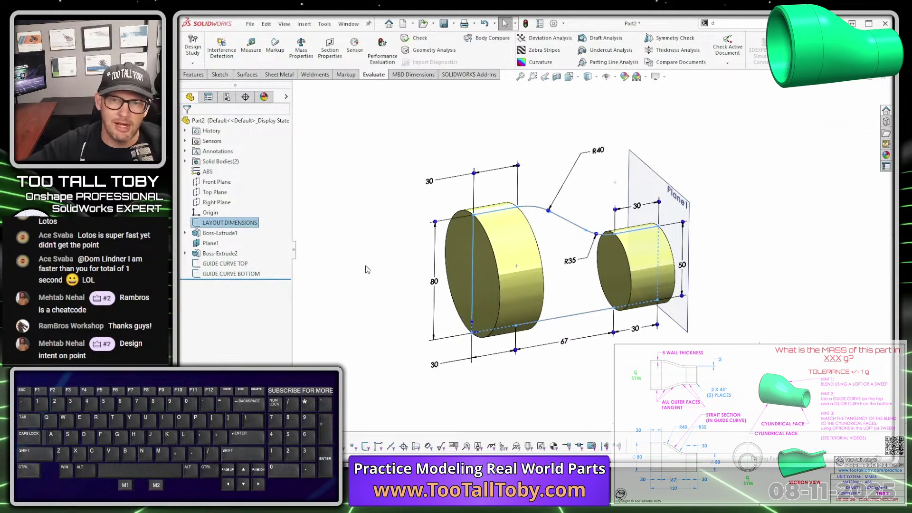
double_click(429, 183)
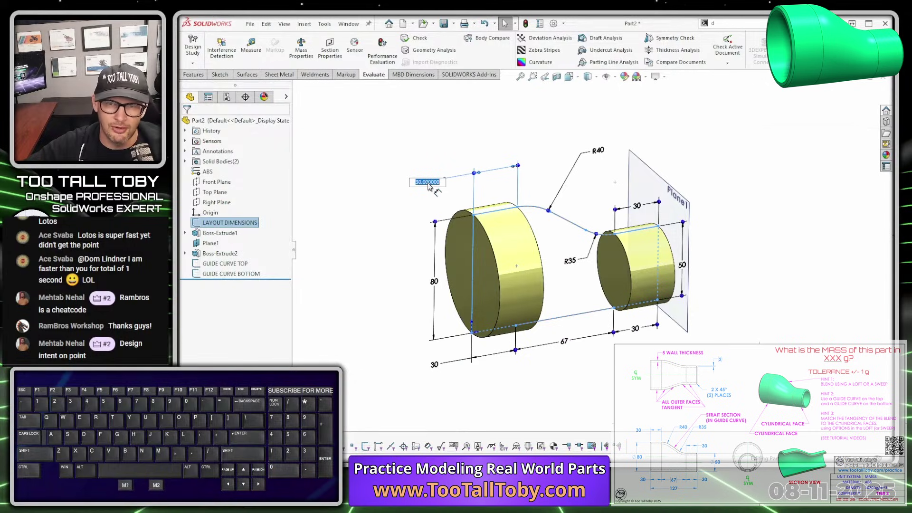
text(20)
key(Return)
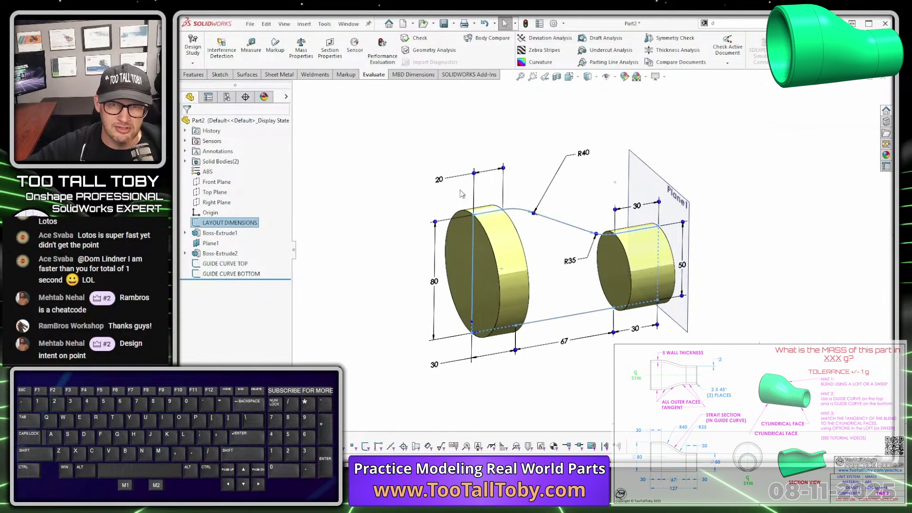
click(437, 181)
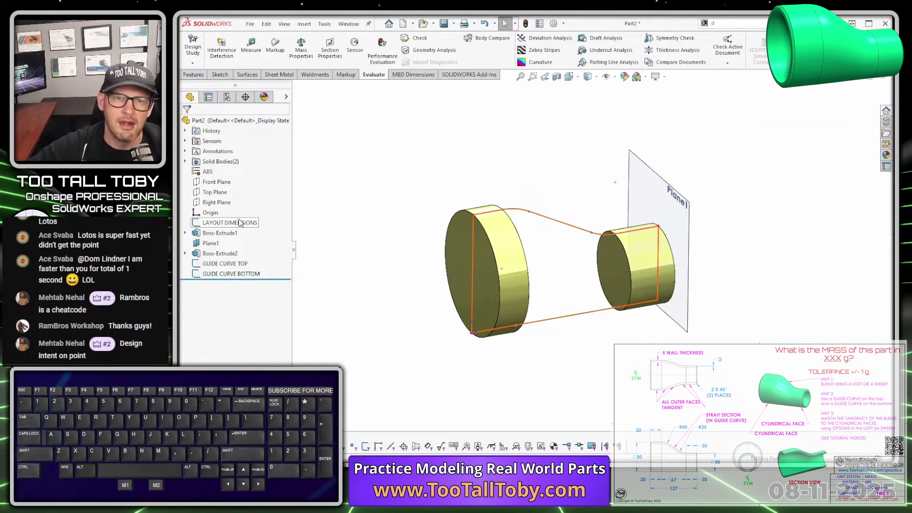
- Restore the large end's upper straight edge in LAYOUT DIMENSIONS to 30 mm
click(240, 223)
double_click(439, 181)
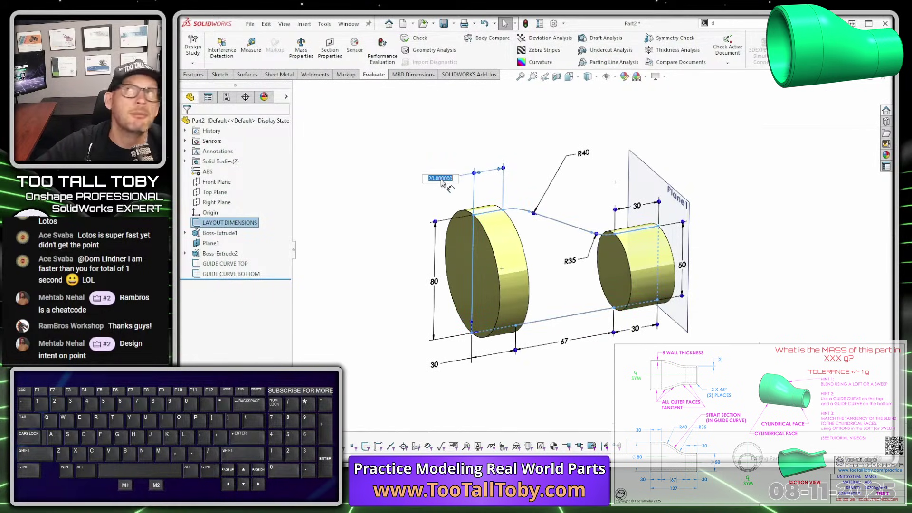
text(30)
key(Return)
click(576, 396)
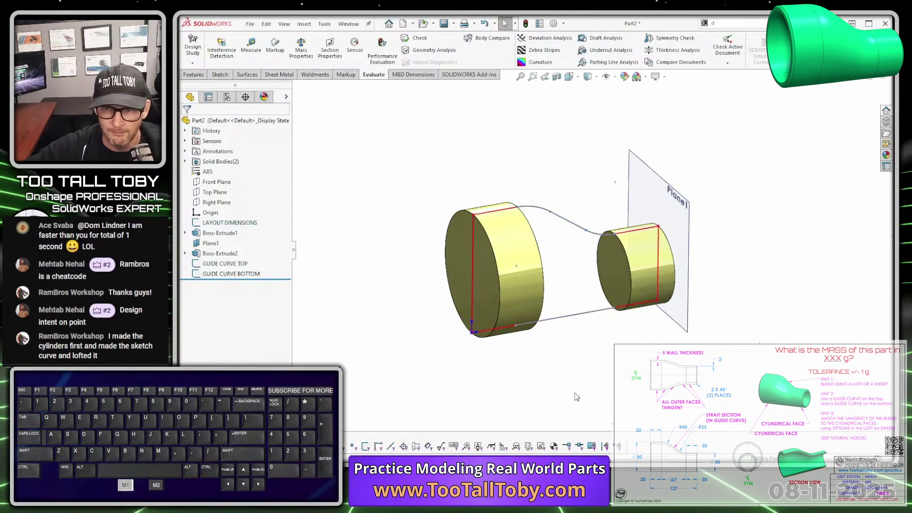
- Hide the LAYOUT DIMENSIONS sketch
click(238, 222)
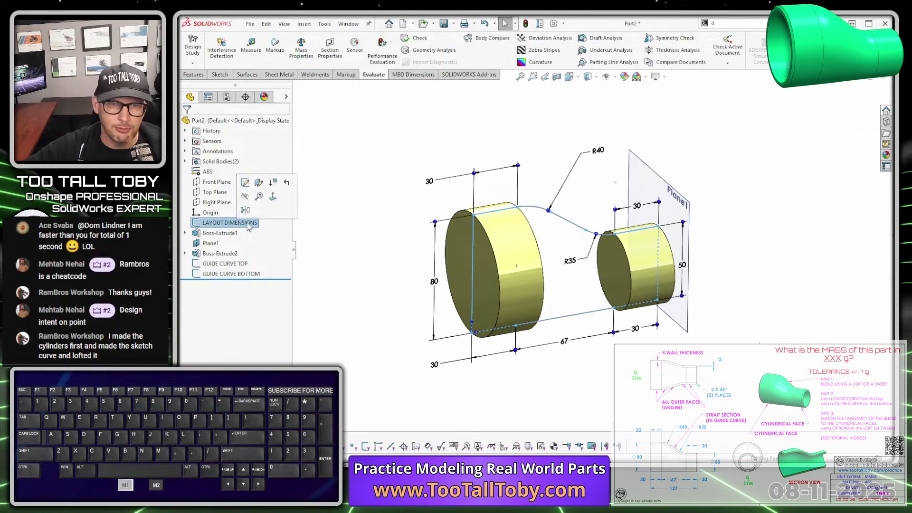
click(329, 187)
middle_drag(399, 302, 342, 280)
middle_drag(510, 255, 466, 315)
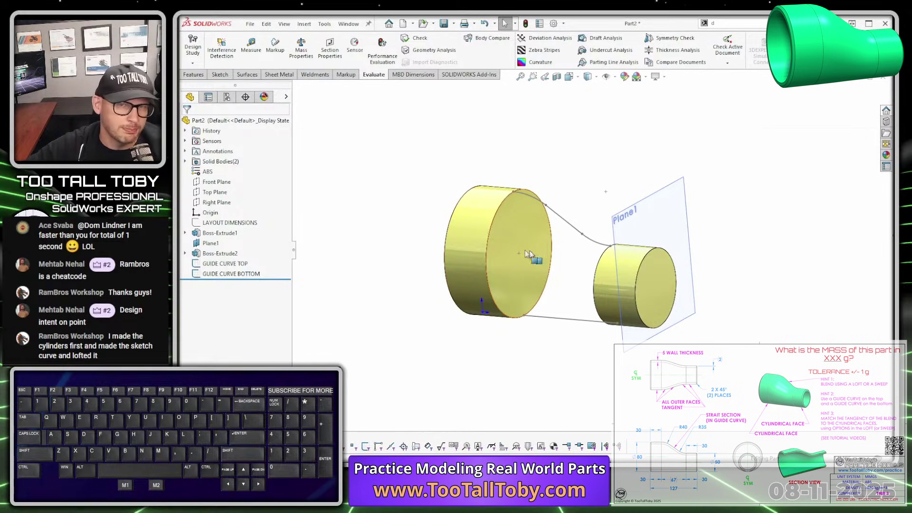
- Start a Lofted Boss/Base with the facing circular end faces of the large and small cylinders as profiles
click(197, 77)
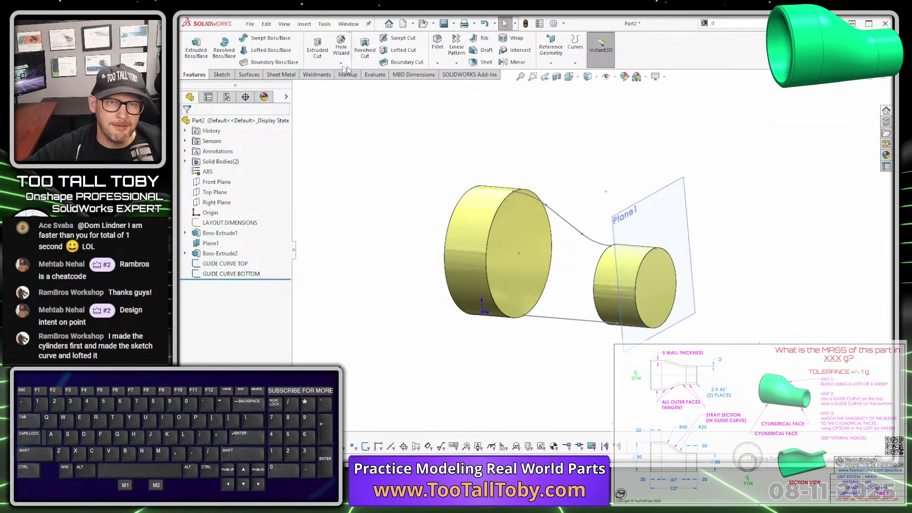
click(271, 50)
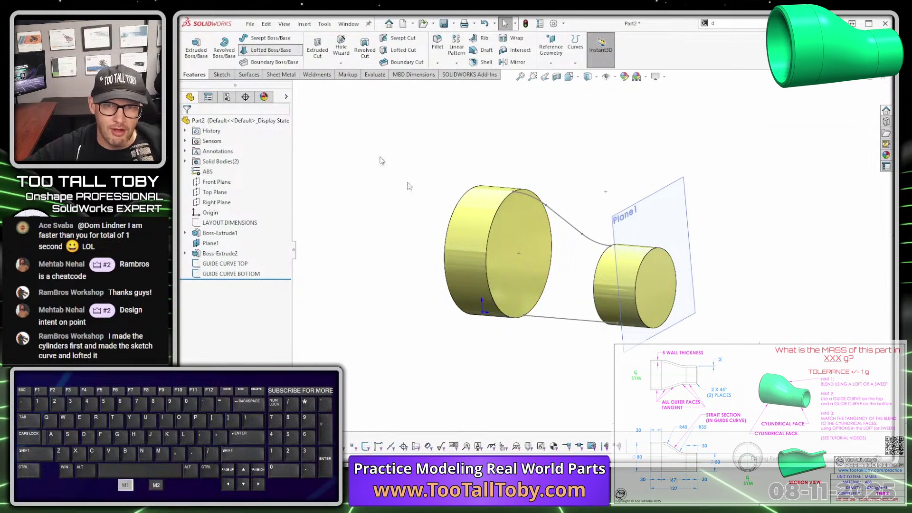
click(495, 235)
middle_drag(495, 236, 632, 318)
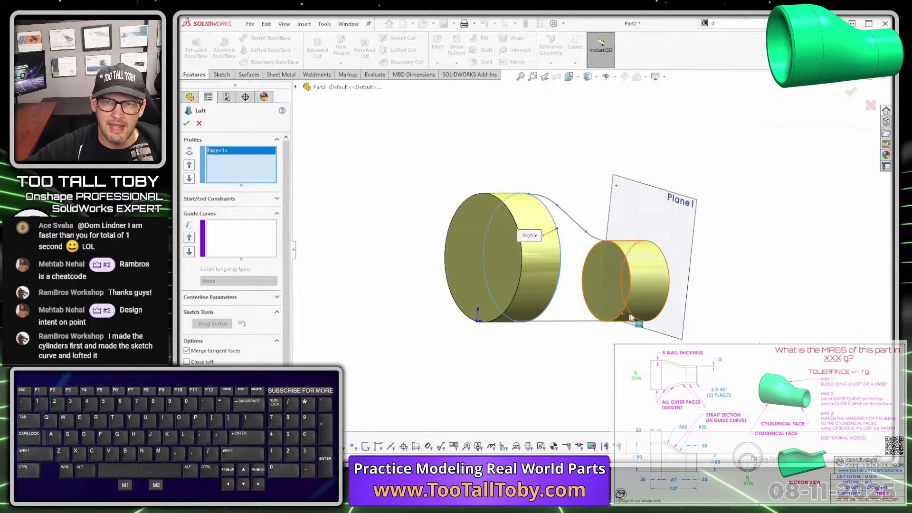
click(620, 273)
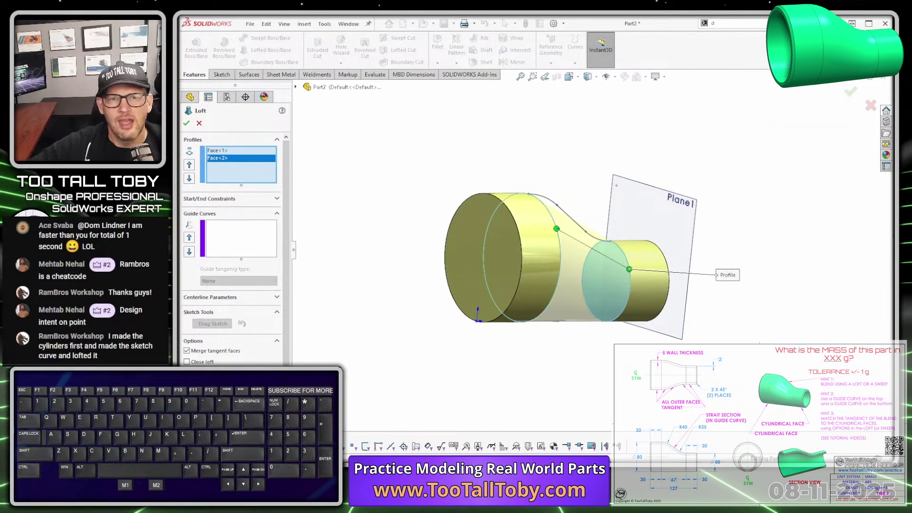
mouse_move(550, 392)
middle_down()
mouse_move(553, 383)
mouse_move(466, 383)
mouse_move(545, 378)
middle_up()
key(ctrl+1)
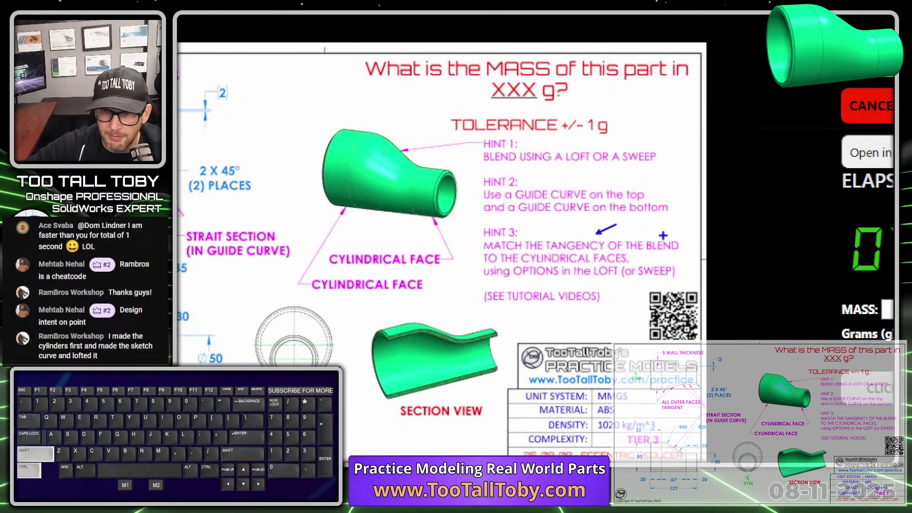
- Review the drawing's Hint 3 about matching the blend's tangency to the cylindrical faces using the loft options
ctrl+shift+drag(662, 235, 716, 201)
drag(522, 263, 598, 260)
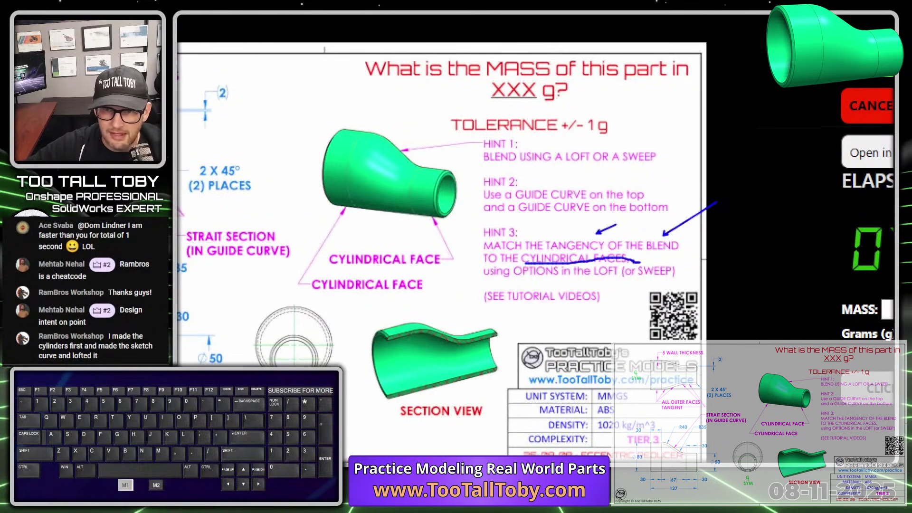
drag(516, 279, 627, 278)
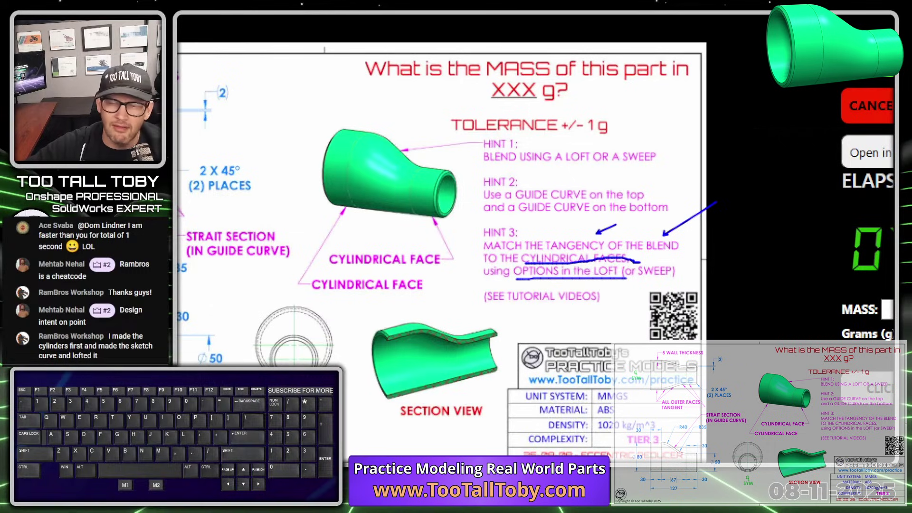
key(Escape)
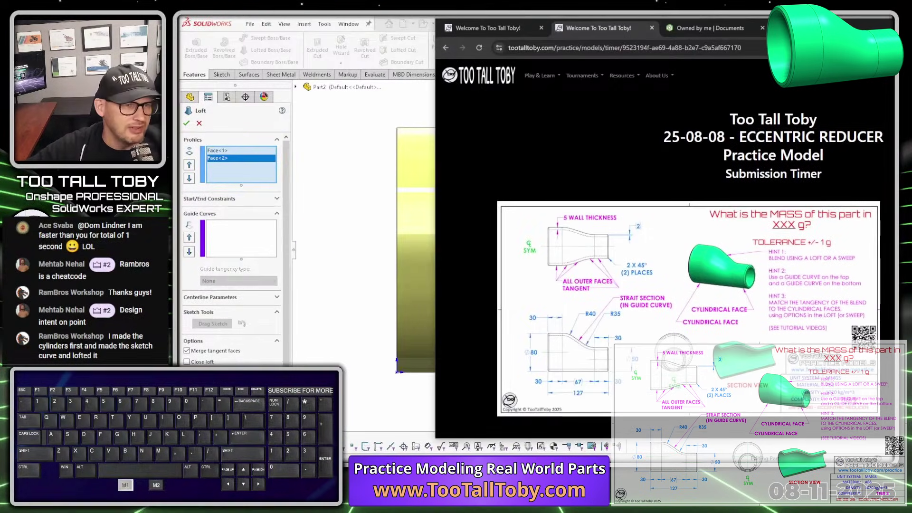
drag(817, 27, 909, 45)
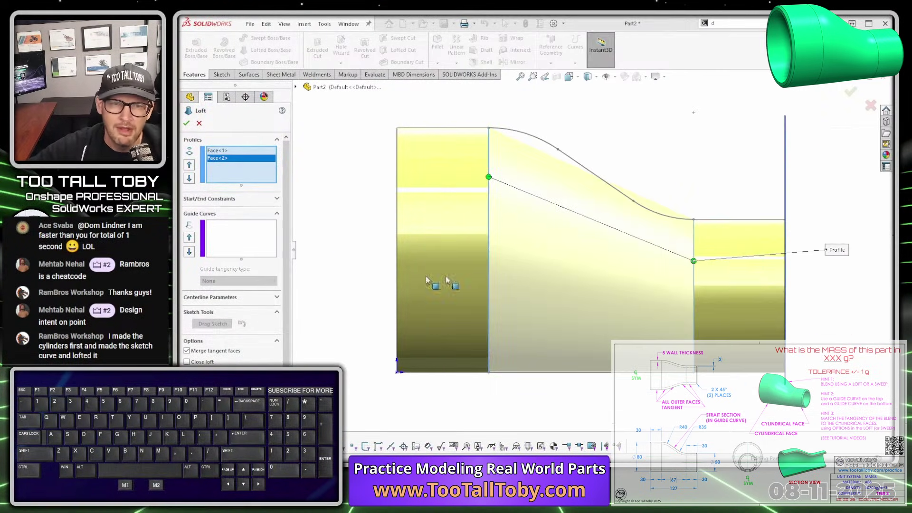
- Set the loft's start constraint at the large cylinder to Tangency To Face
middle_drag(529, 286, 478, 290)
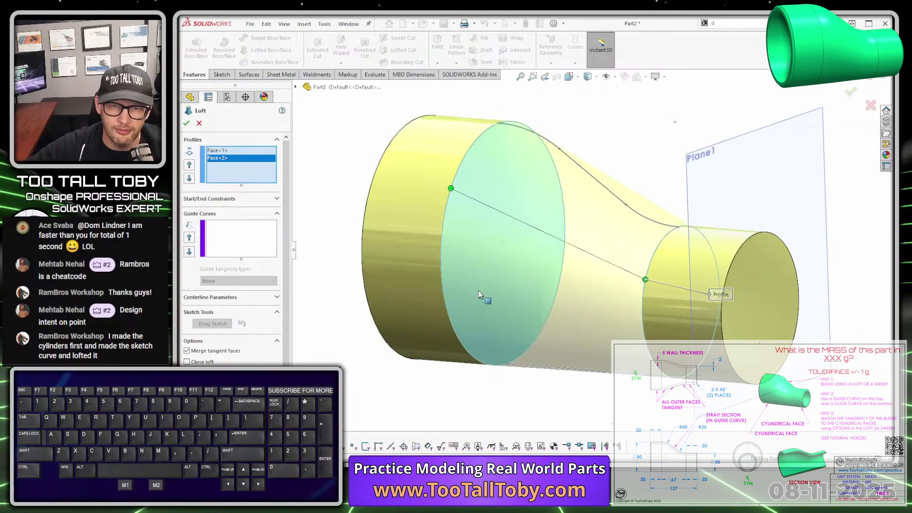
click(267, 202)
click(246, 221)
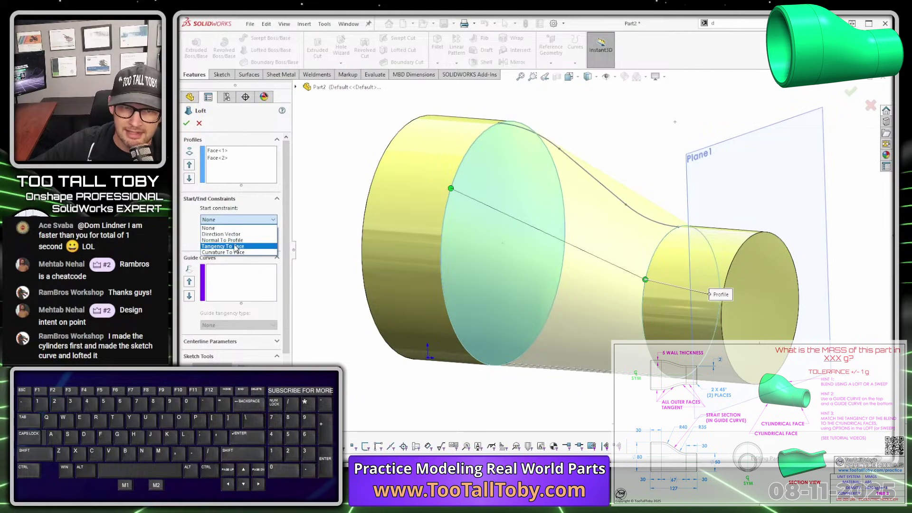
click(234, 246)
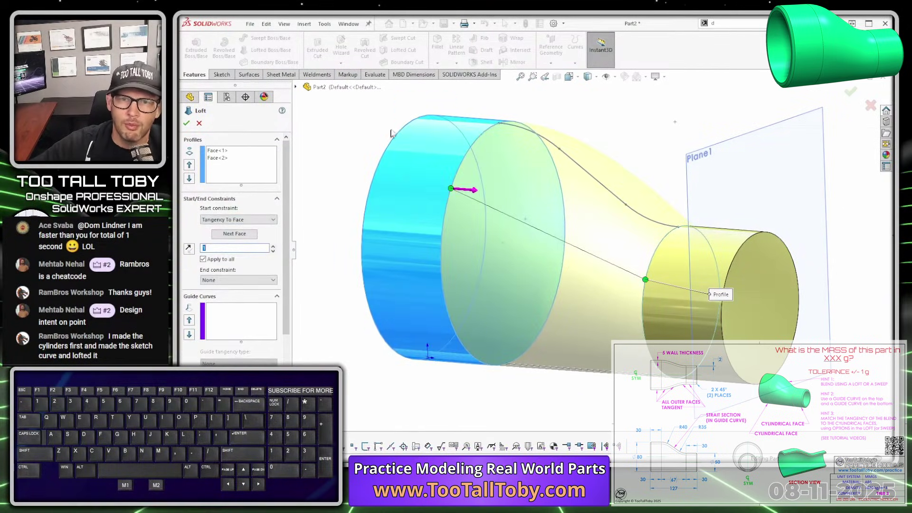
- Examine from the front how the loft preview leaves the large cylinder along its top and side faces
key(ctrl+1)
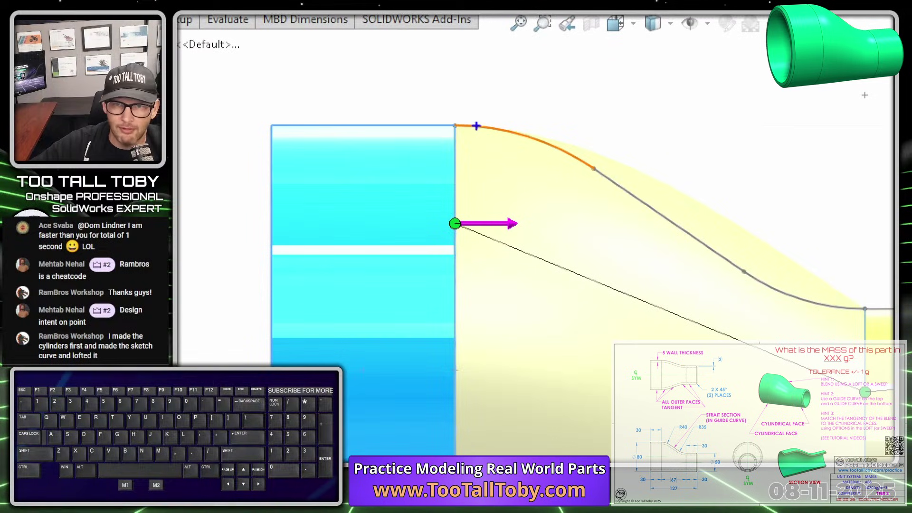
ctrl+shift+drag(633, 119, 455, 119)
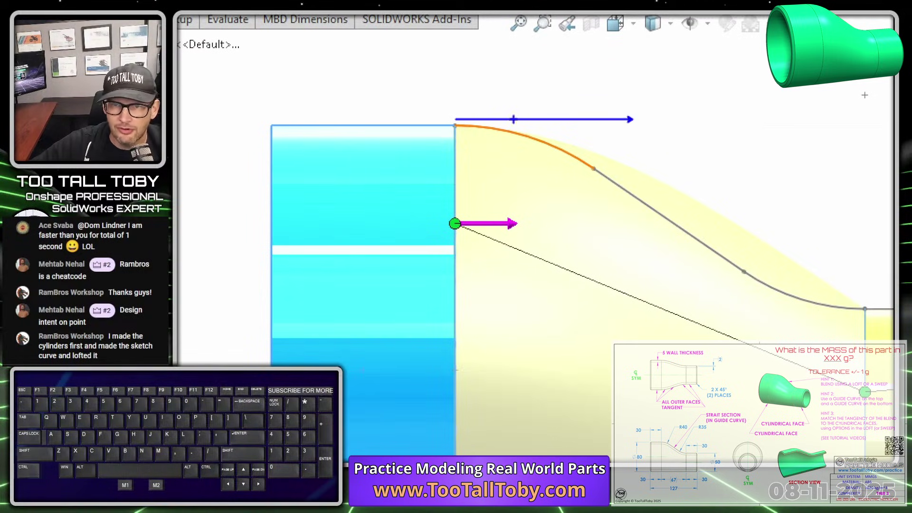
ctrl+shift+drag(519, 124, 532, 76)
ctrl+shift+drag(425, 112, 418, 60)
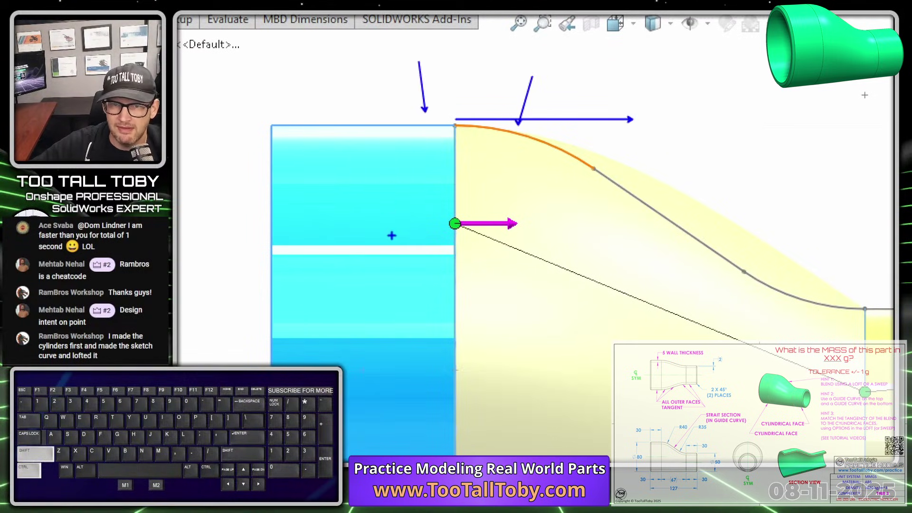
ctrl+shift+drag(392, 228, 315, 228)
ctrl+shift+drag(394, 448, 313, 448)
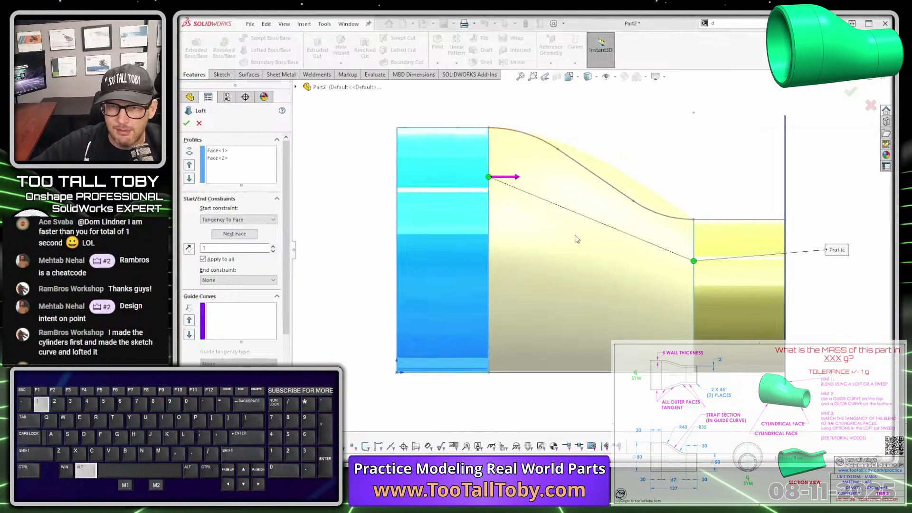
- Set the loft's end constraint at the small cylinder to Tangency To Face
middle_drag(576, 238, 535, 269)
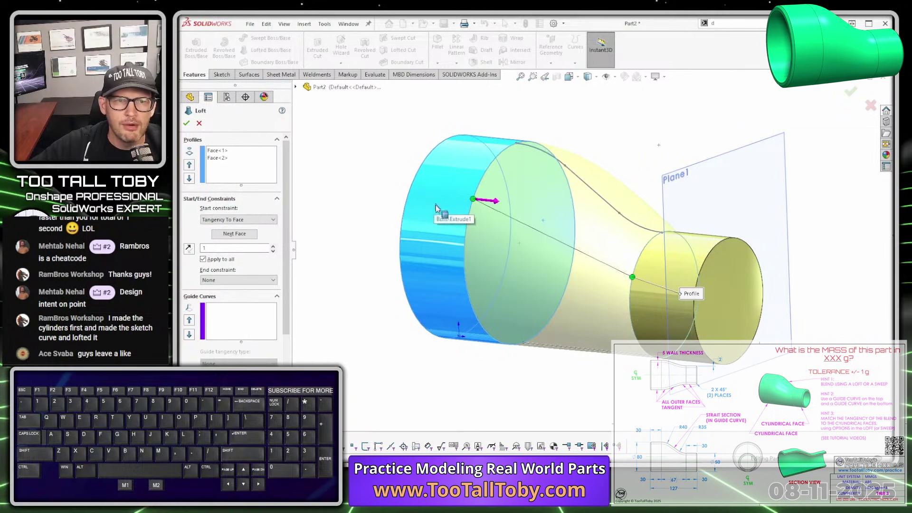
click(238, 282)
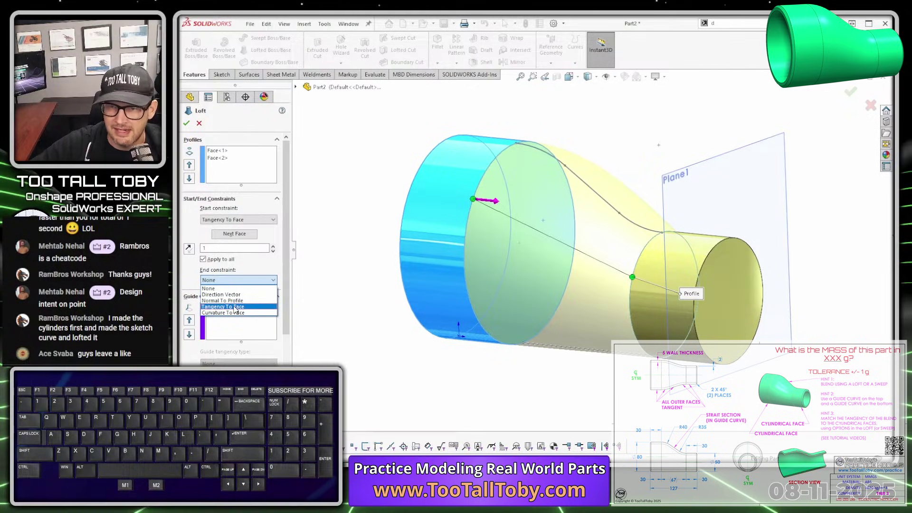
click(234, 307)
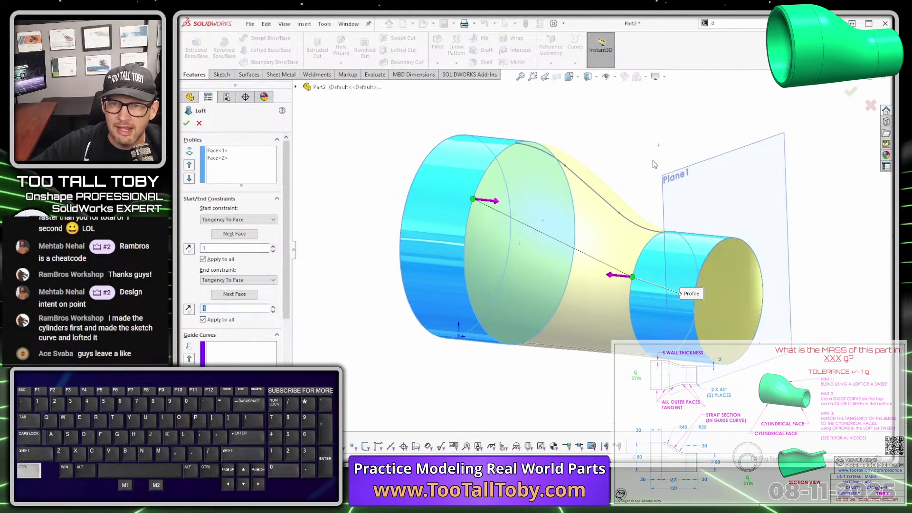
- Examine from the front how the loft preview meets the small cylinder at its end tangency
key(ctrl+1)
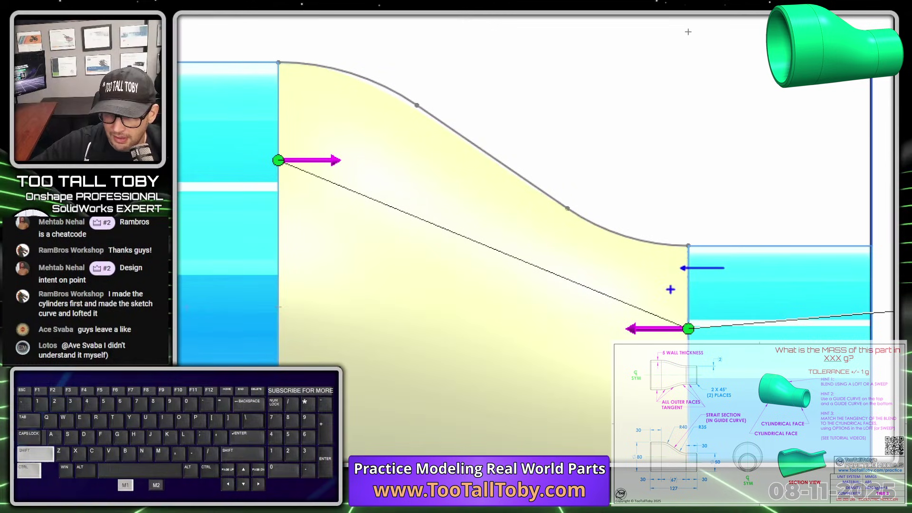
ctrl+shift+drag(670, 289, 770, 290)
ctrl+shift+drag(670, 368, 744, 368)
ctrl+shift+drag(721, 433, 753, 434)
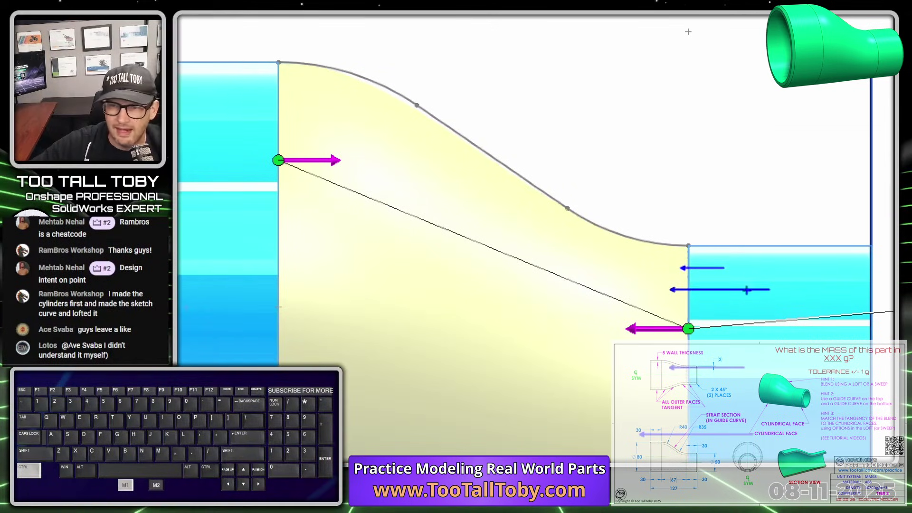
ctrl+shift+drag(677, 241, 687, 199)
ctrl+shift+drag(711, 240, 722, 165)
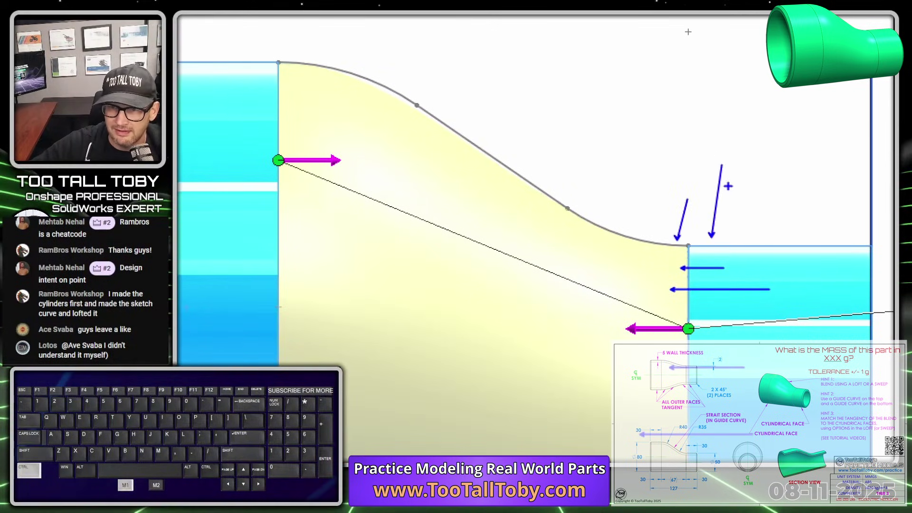
key(alt+1)
- Set both the start and end constraints of the loft to None
click(250, 220)
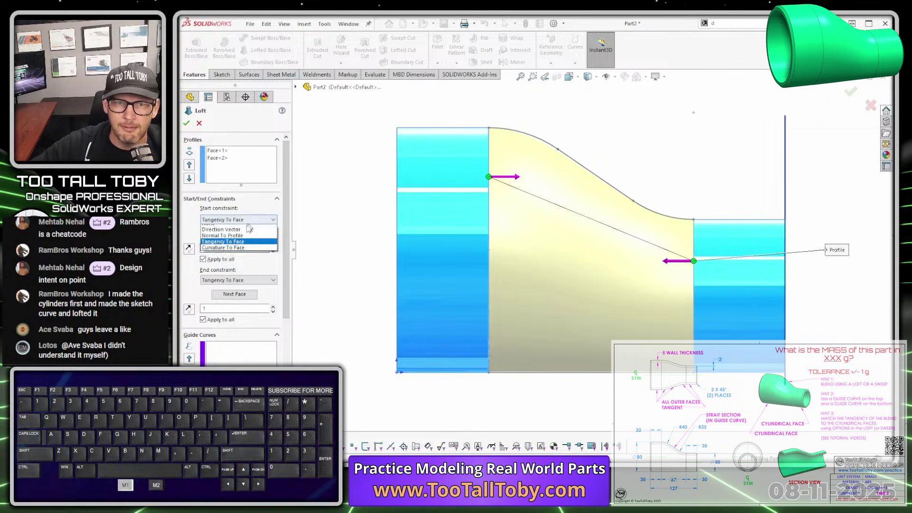
click(237, 227)
click(250, 241)
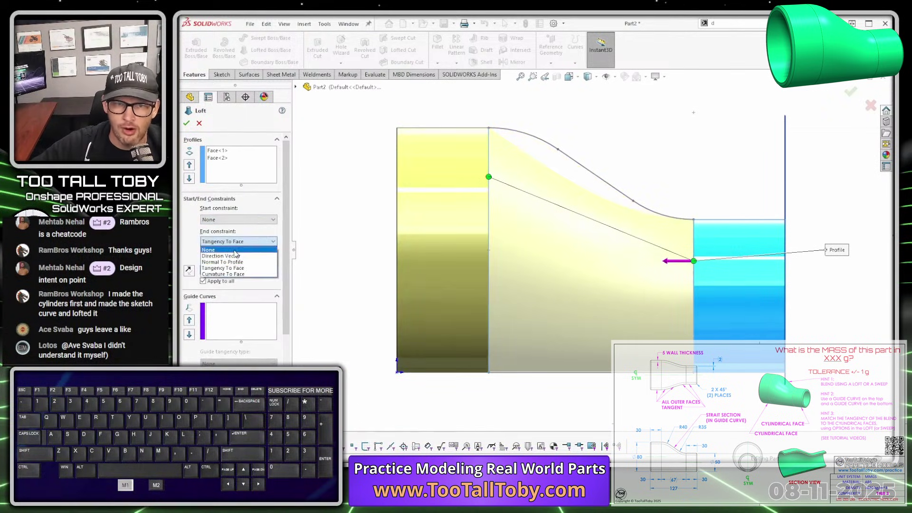
click(238, 250)
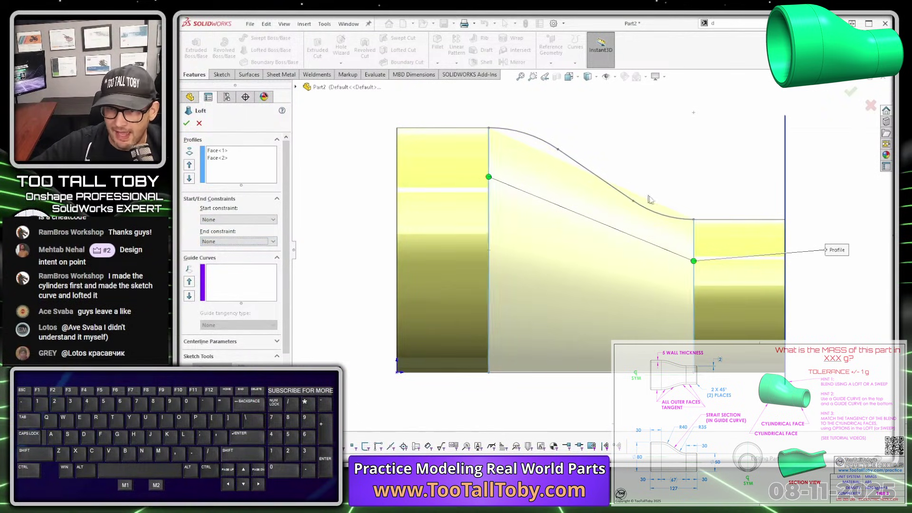
- Restore Tangency To Face for both the start and end constraints of the loft
click(258, 221)
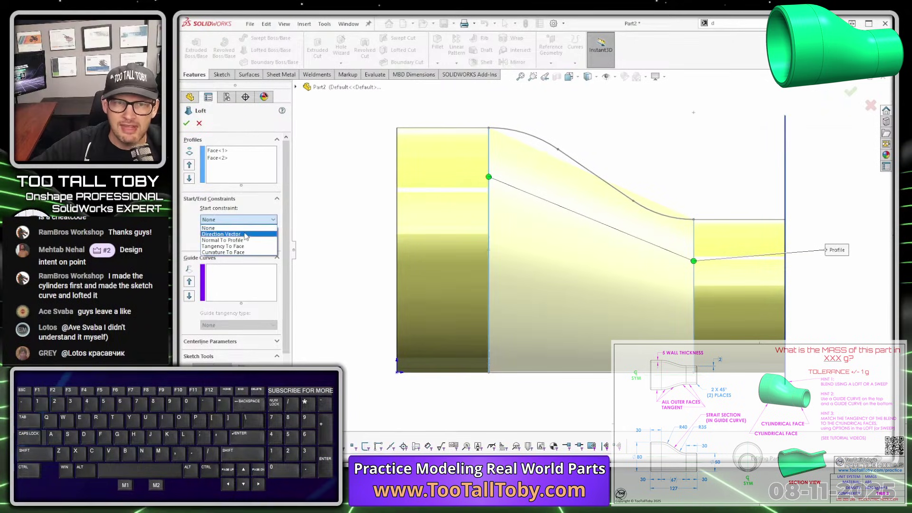
click(251, 242)
click(228, 279)
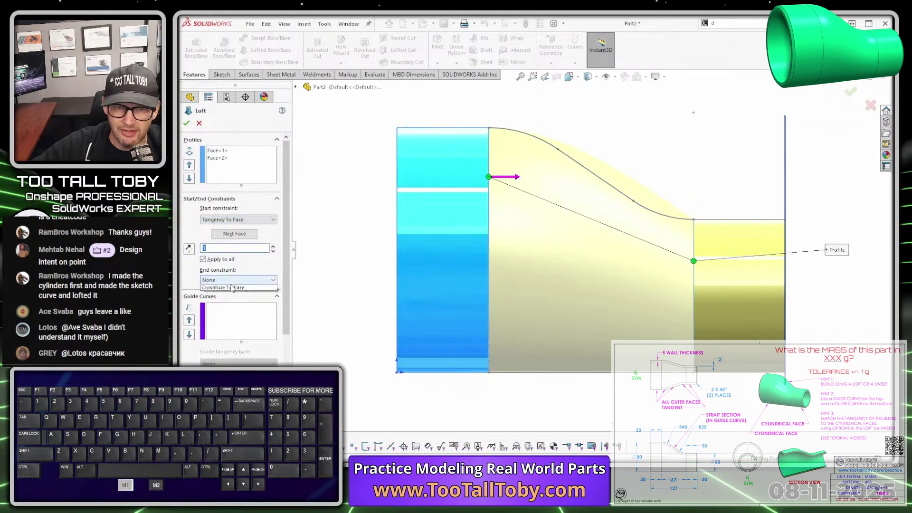
click(222, 307)
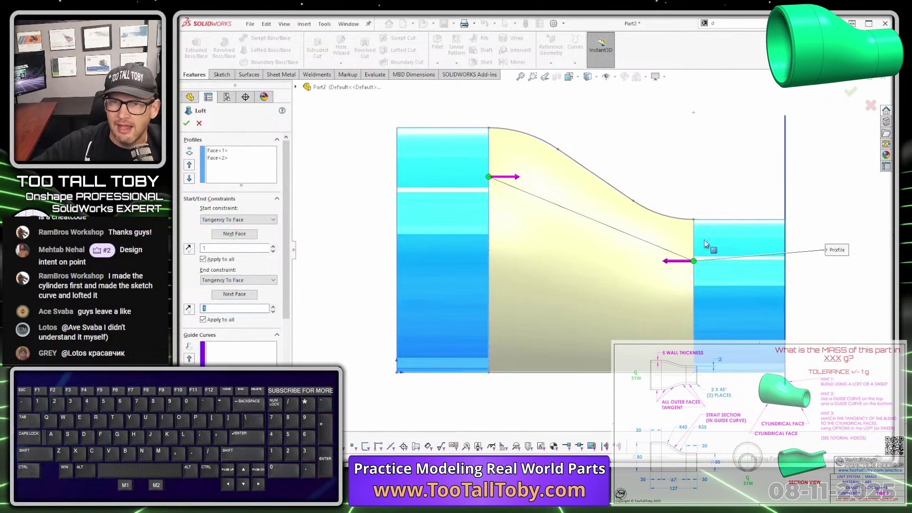
- Examine closely how the loft preview's upper edge follows the top guide curve sketch
scroll(617, 222, down, 3)
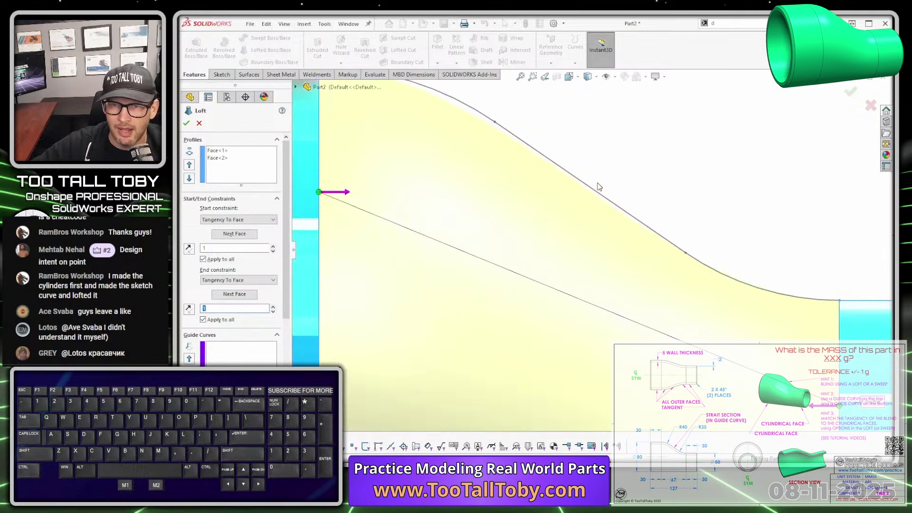
scroll(454, 152, up, 1)
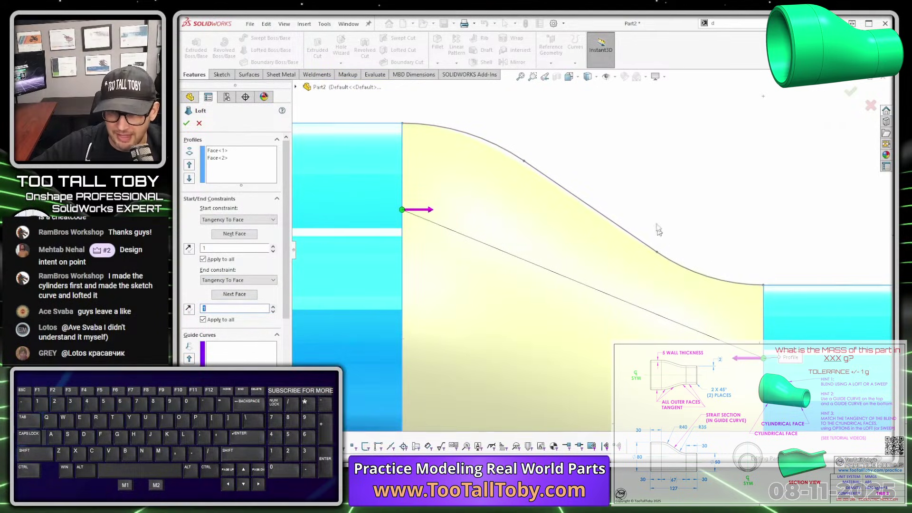
key(alt+1)
click(589, 176)
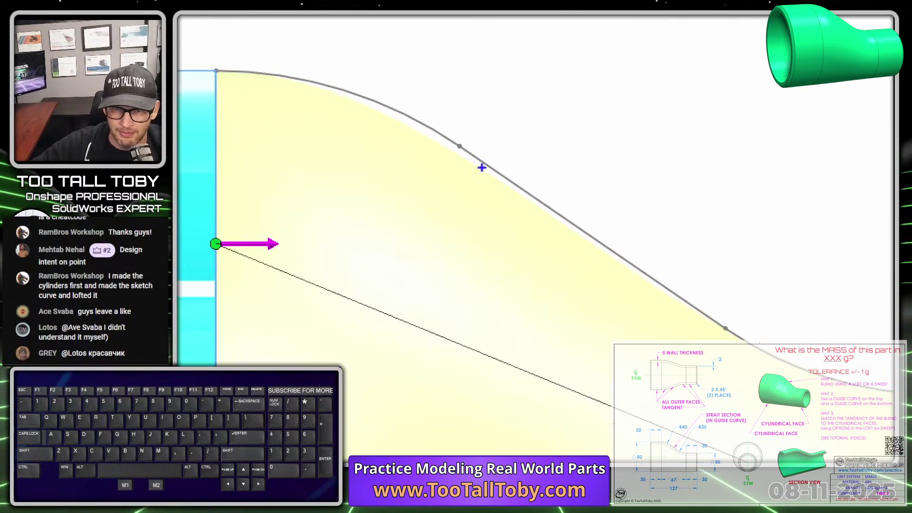
ctrl+shift+drag(430, 115, 481, 77)
ctrl+shift+drag(543, 192, 609, 108)
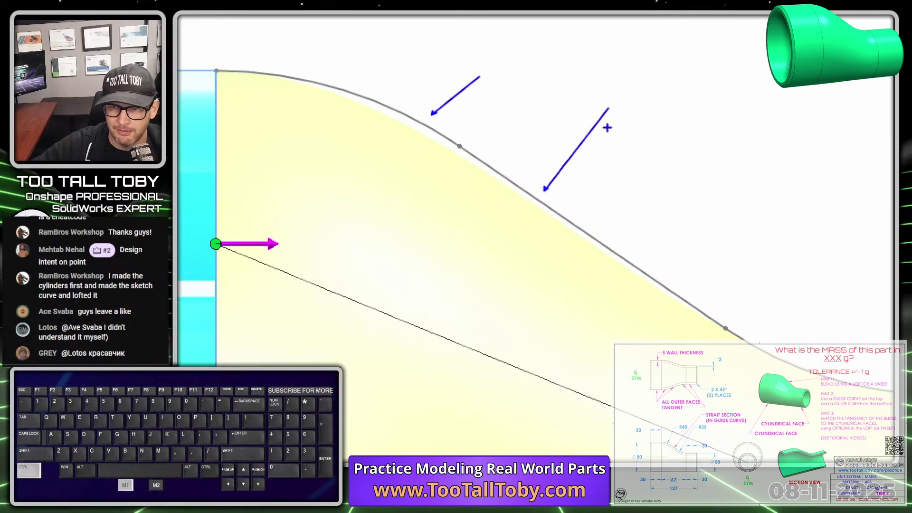
key(alt+1)
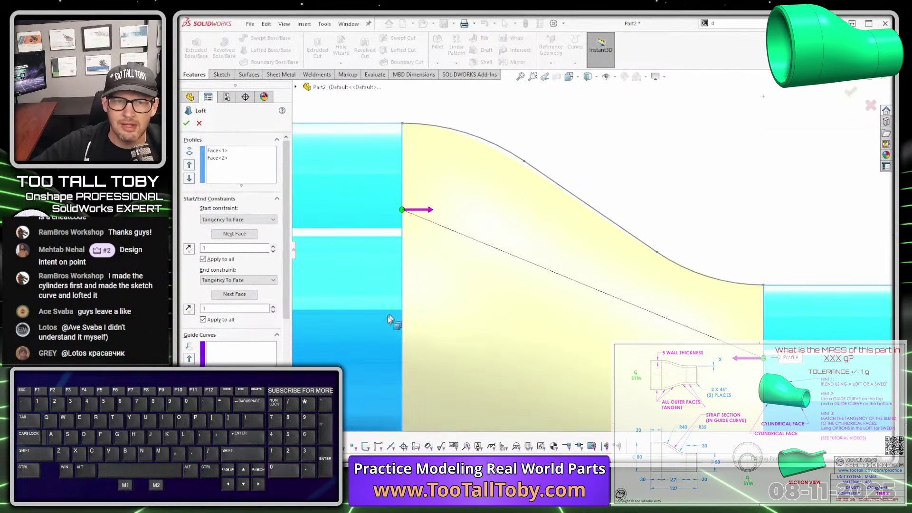
- Add the GUIDE CURVE TOP sketch as a guide curve of the loft
click(243, 355)
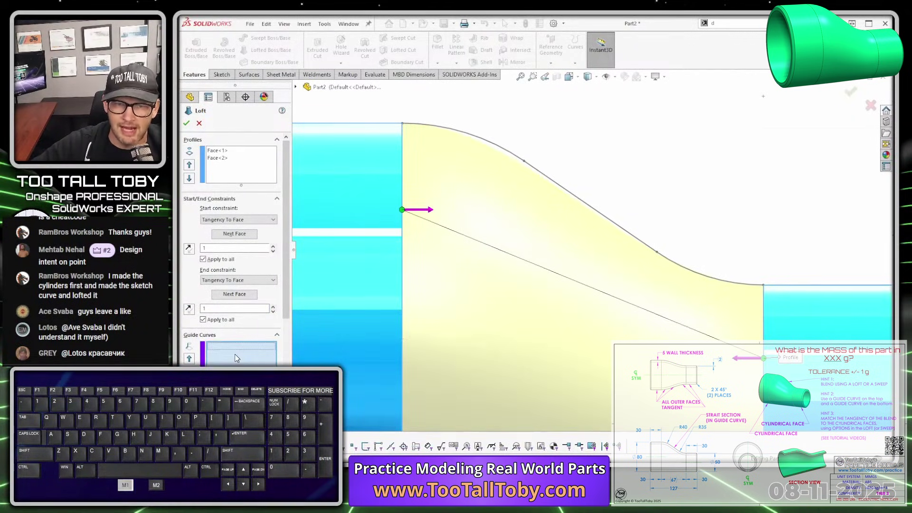
click(519, 158)
scroll(665, 205, up, 4)
scroll(670, 296, down, 2)
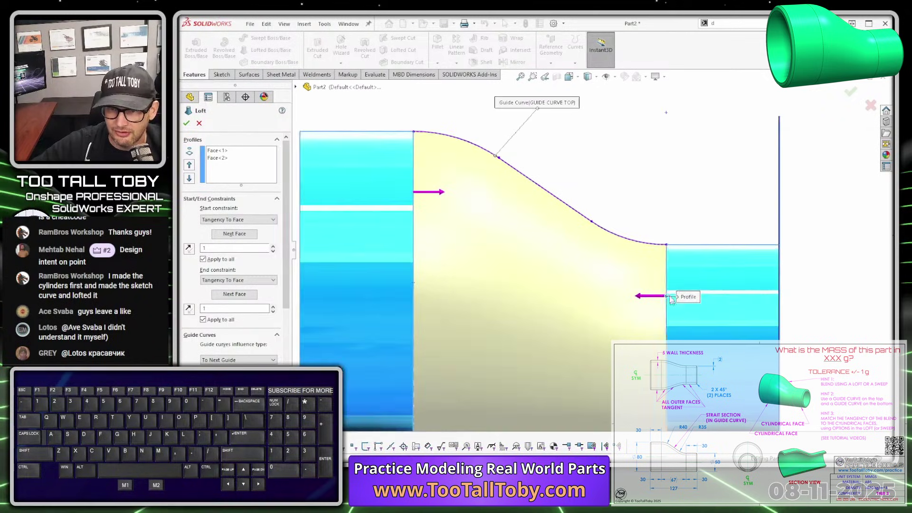
- Add the GUIDE CURVE BOTTOM sketch as the second guide curve of the loft
scroll(671, 294, down, 2)
scroll(461, 114, up, 4)
scroll(483, 164, down, 6)
scroll(520, 213, down, 1)
scroll(572, 363, up, 5)
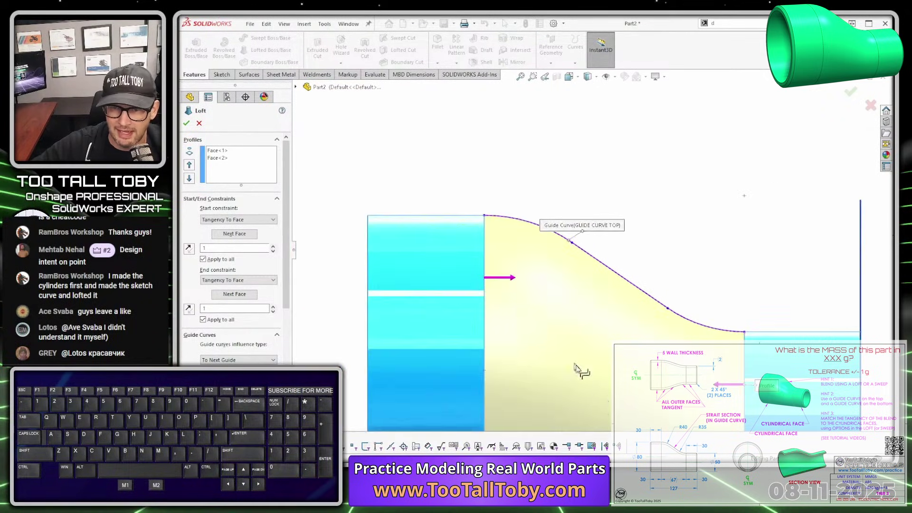
scroll(576, 369, up, 3)
scroll(622, 377, down, 3)
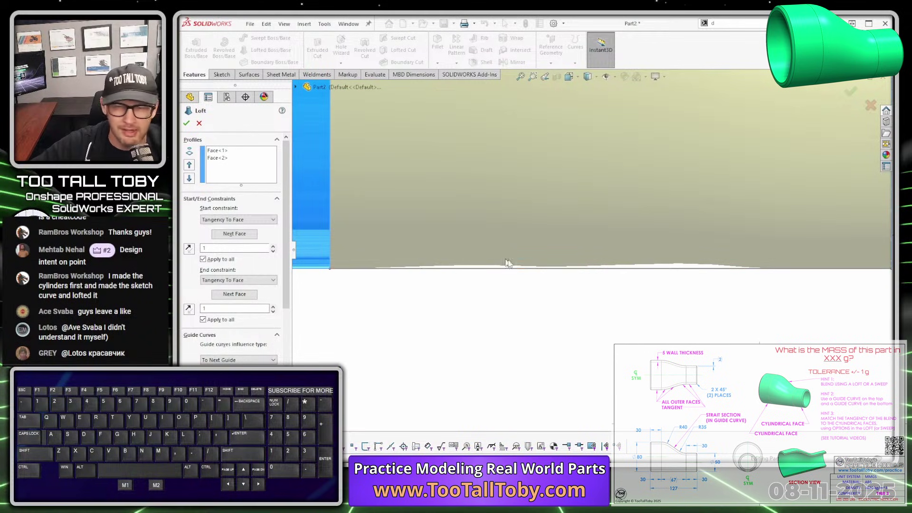
click(674, 268)
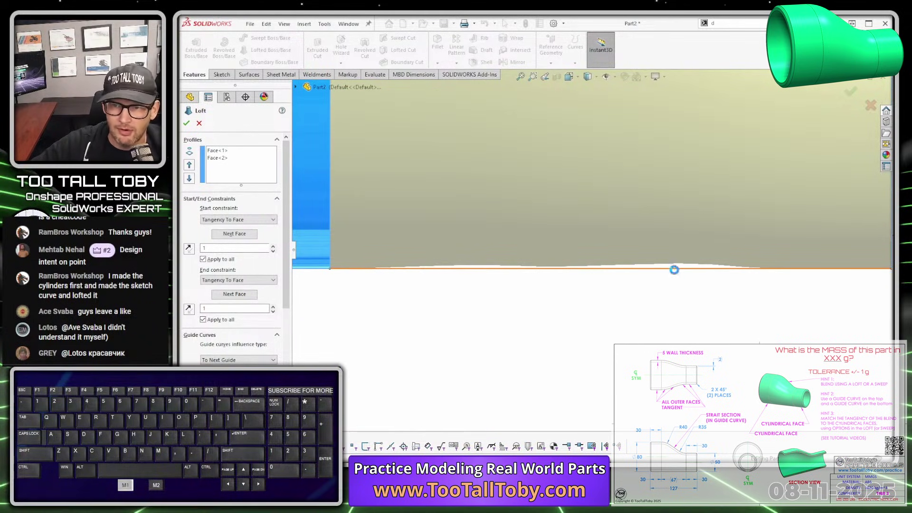
scroll(658, 287, up, 5)
scroll(651, 323, up, 3)
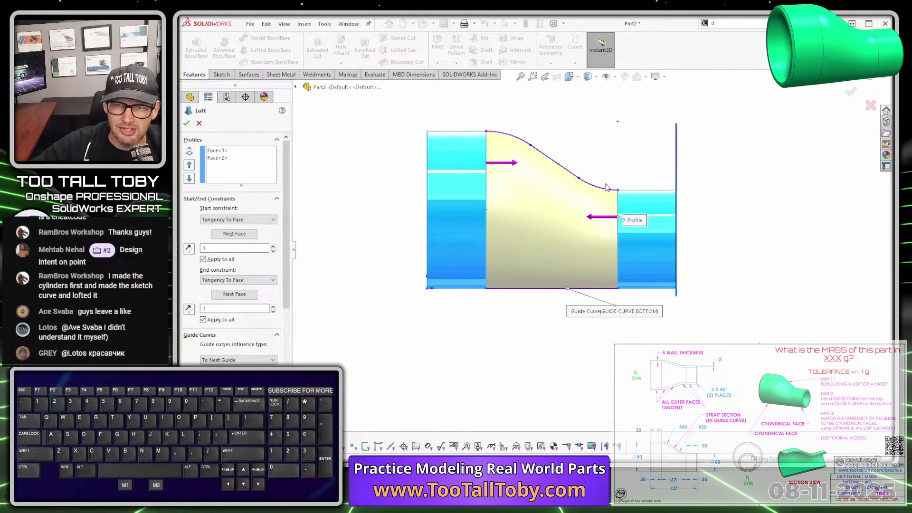
- Examine where the loft preview meets the large and small cylinders and both guide curves
mouse_move(478, 231)
middle_down()
mouse_move(475, 244)
mouse_move(475, 234)
middle_up()
key(alt+1)
click(475, 233)
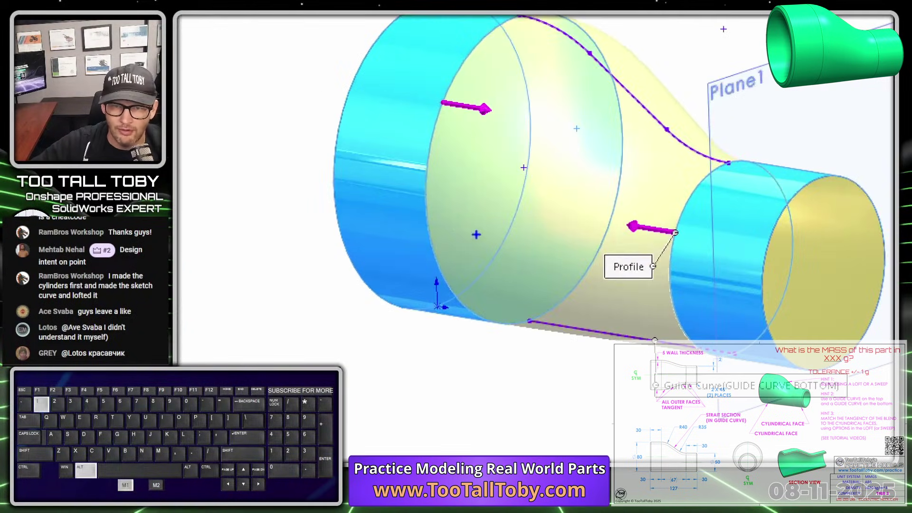
ctrl+shift+drag(411, 193, 469, 209)
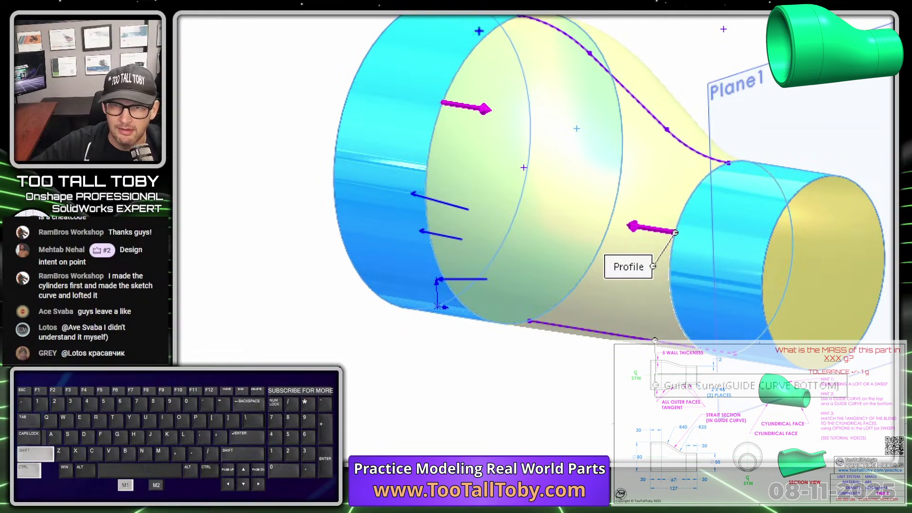
ctrl+shift+drag(472, 21, 514, 76)
ctrl+shift+drag(723, 217, 665, 212)
ctrl+shift+drag(681, 273, 641, 273)
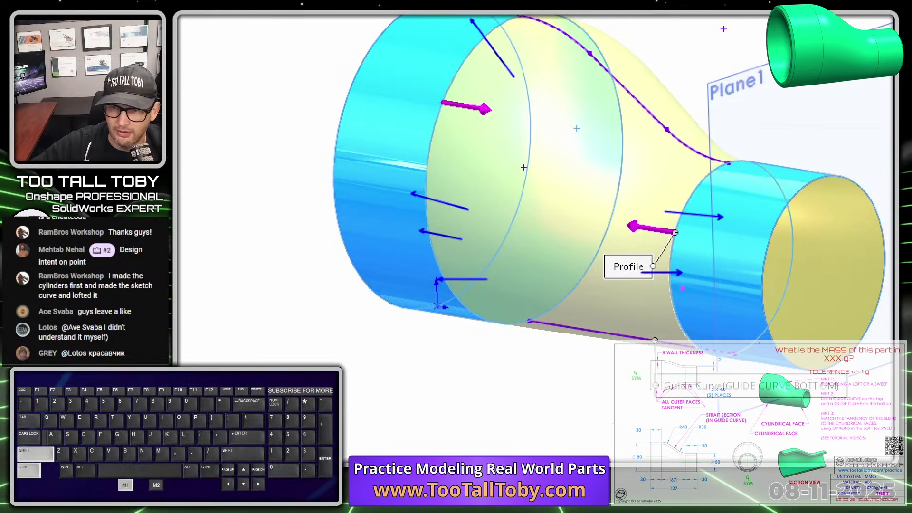
ctrl+shift+drag(537, 314, 568, 286)
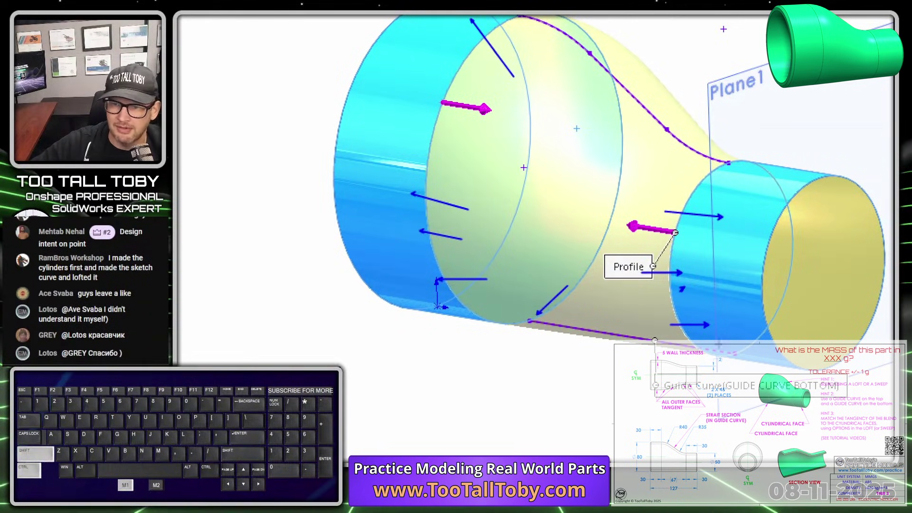
ctrl+shift+drag(740, 339, 733, 317)
ctrl+shift+drag(769, 126, 789, 104)
ctrl+shift+drag(534, 16, 563, 0)
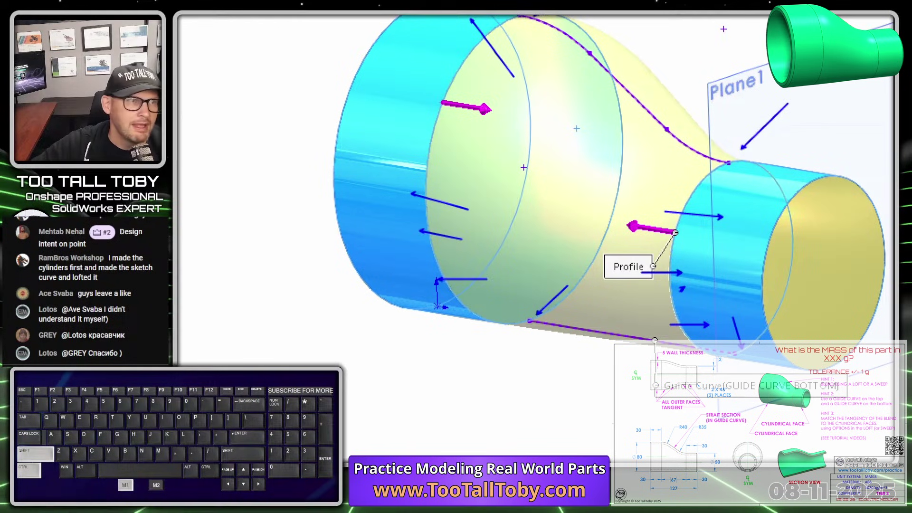
right_click(569, 68)
key(ctrl+1)
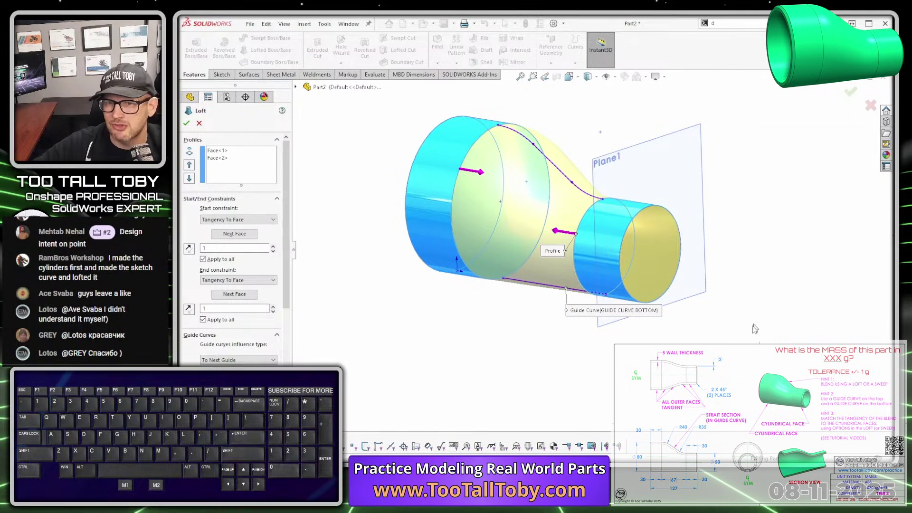
- Accept the loft and shell the solid with a 5 mm wall thickness, removing both circular end faces
click(850, 93)
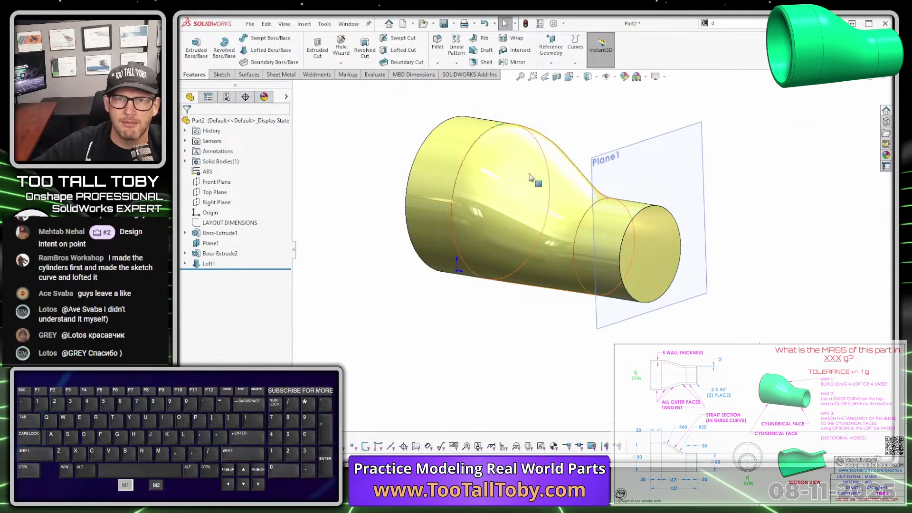
click(483, 62)
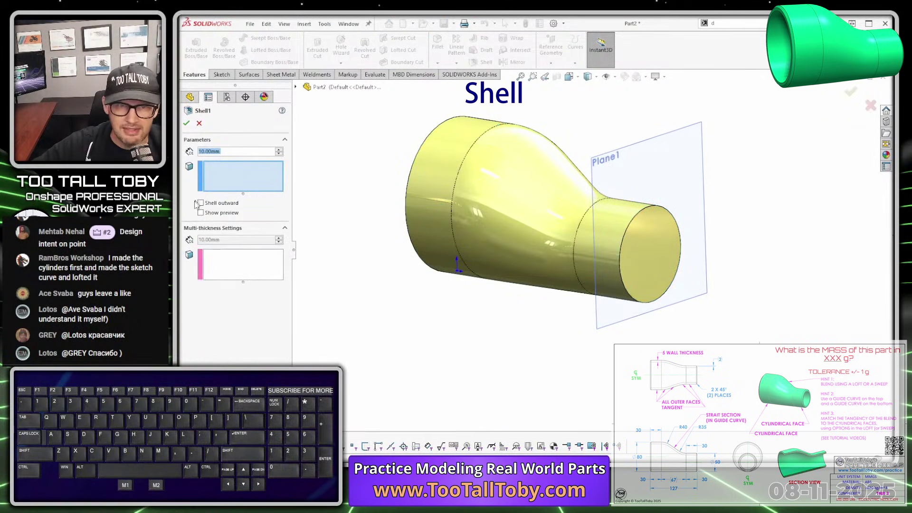
text(5)
key(Return)
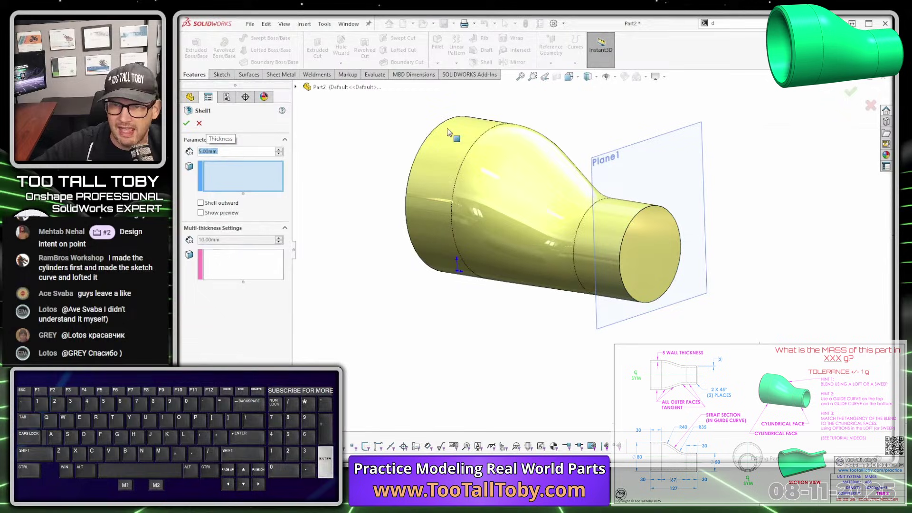
click(628, 242)
middle_drag(508, 269, 579, 244)
click(508, 185)
right_click(504, 181)
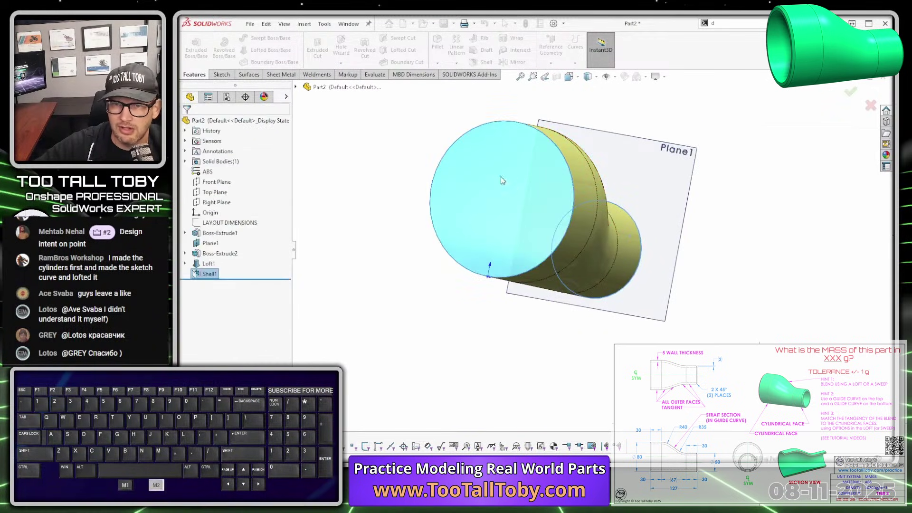
middle_drag(504, 225, 471, 190)
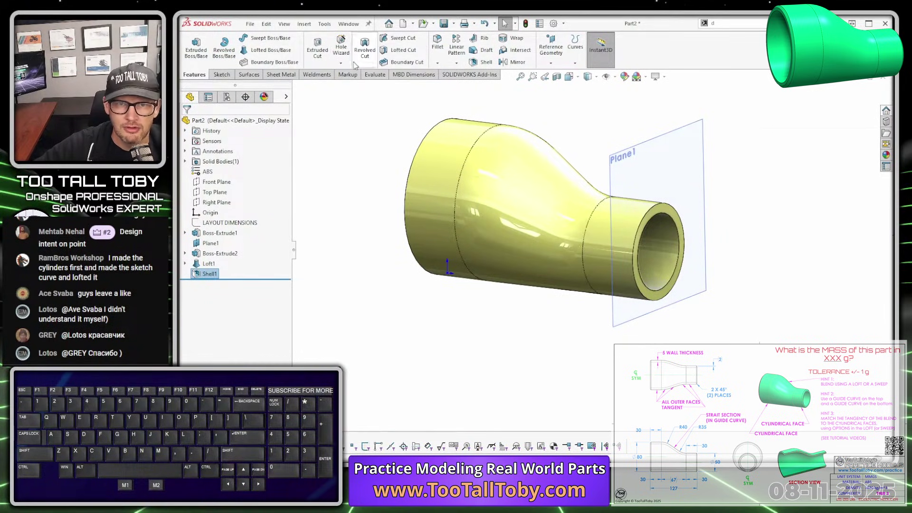
- Chamfer the outer edges of both open ends with a distance of 2 mm at 45 degrees
click(437, 63)
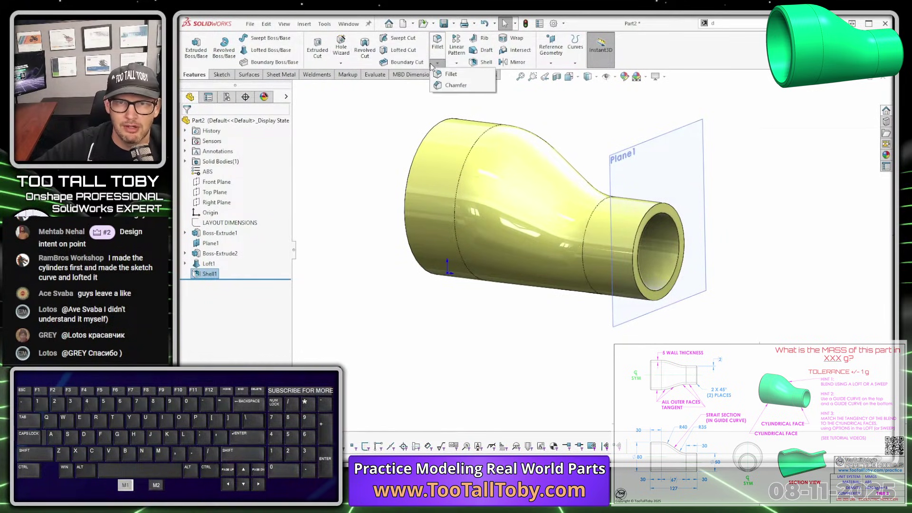
click(445, 86)
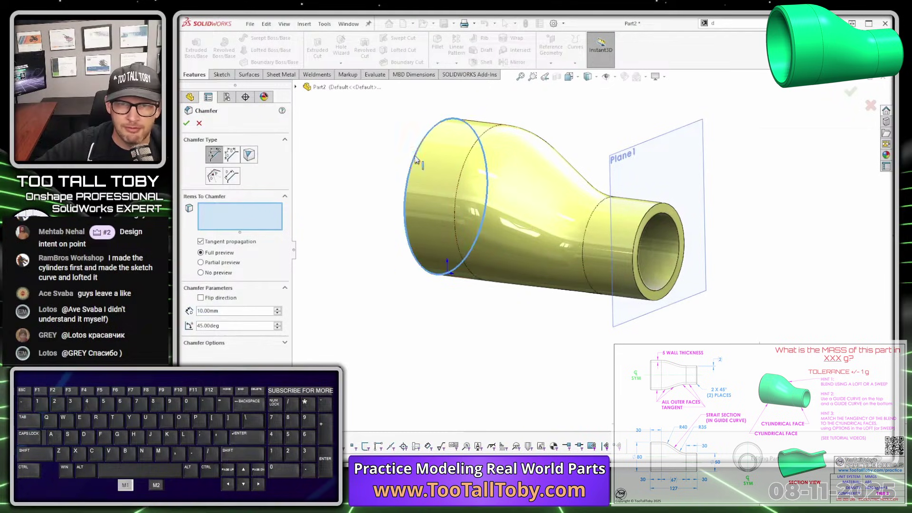
click(407, 211)
click(625, 260)
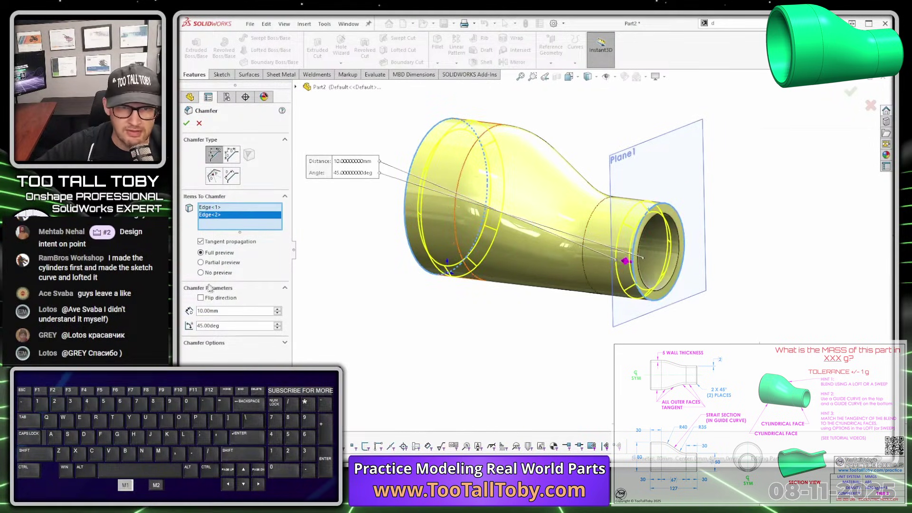
double_click(209, 311)
text(2)
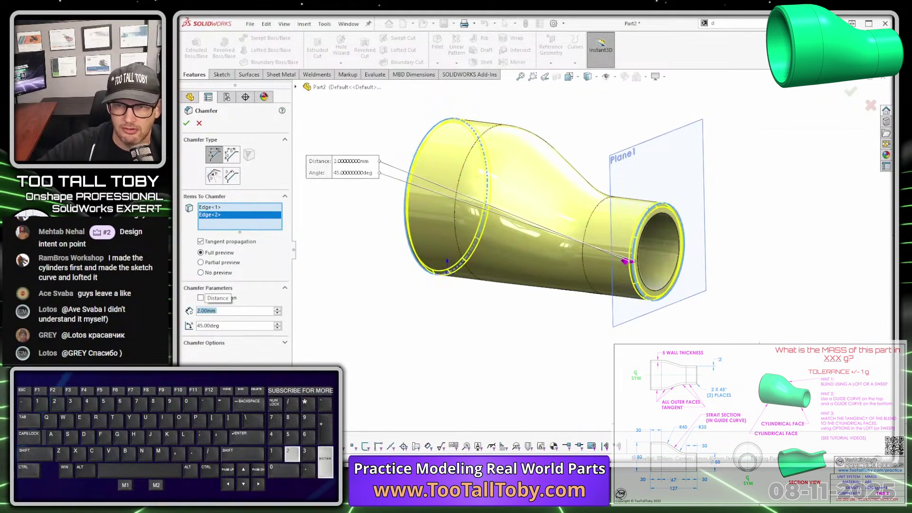
click(187, 123)
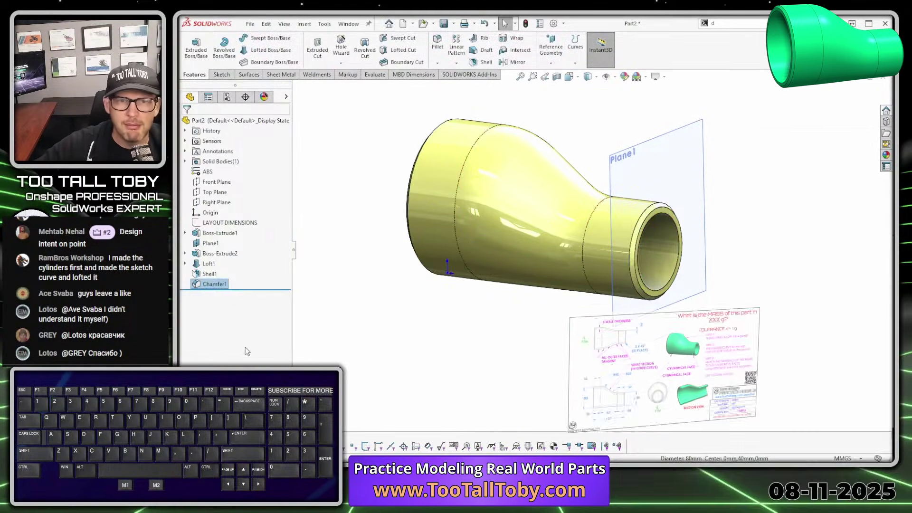
- Show the Mass1 sensor in the feature tree and force a full rebuild of the part to update its reading
click(185, 141)
key(alt+1)
click(217, 148)
mouse_move(234, 166)
mouse_down()
mouse_move(323, 156)
mouse_move(202, 180)
mouse_move(248, 181)
mouse_up()
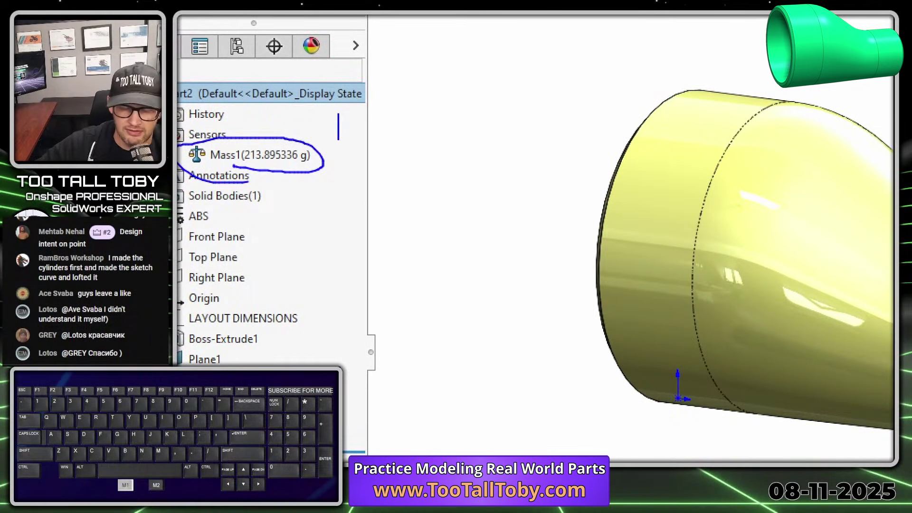
text(CTRL Q)
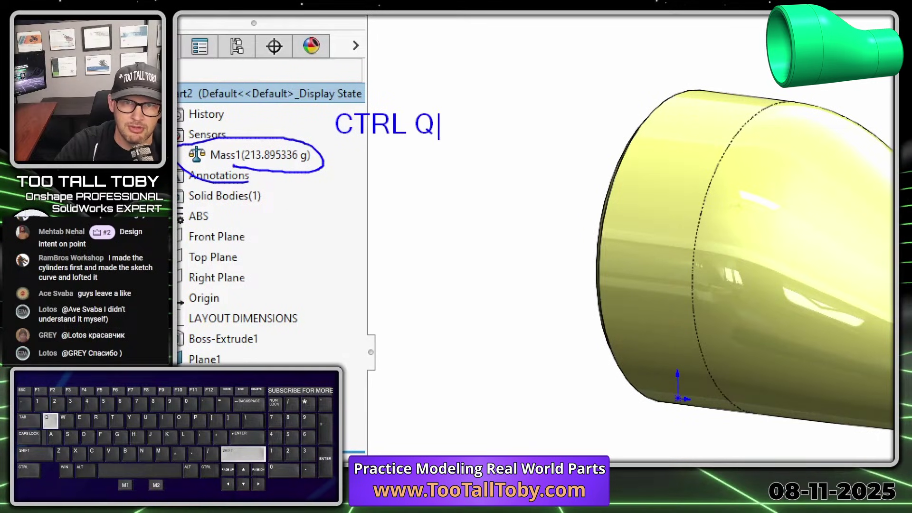
key(Escape)
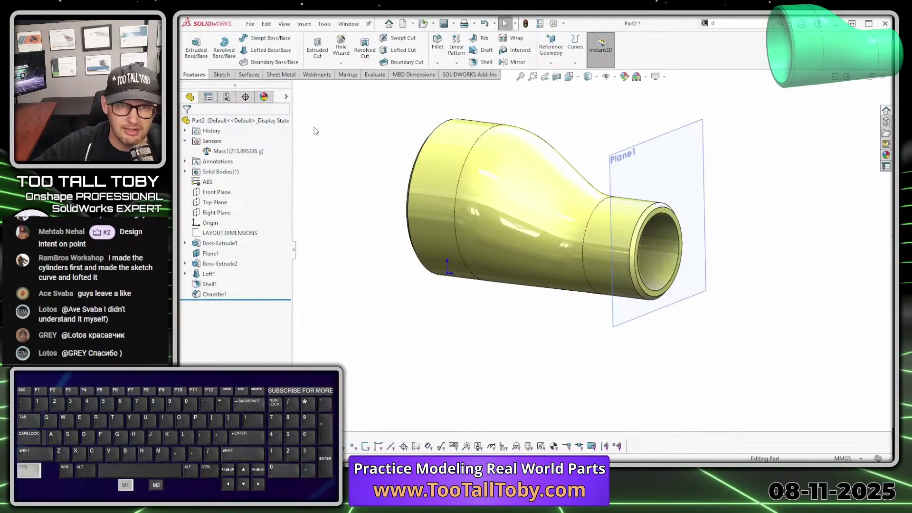
key(ctrl+q)
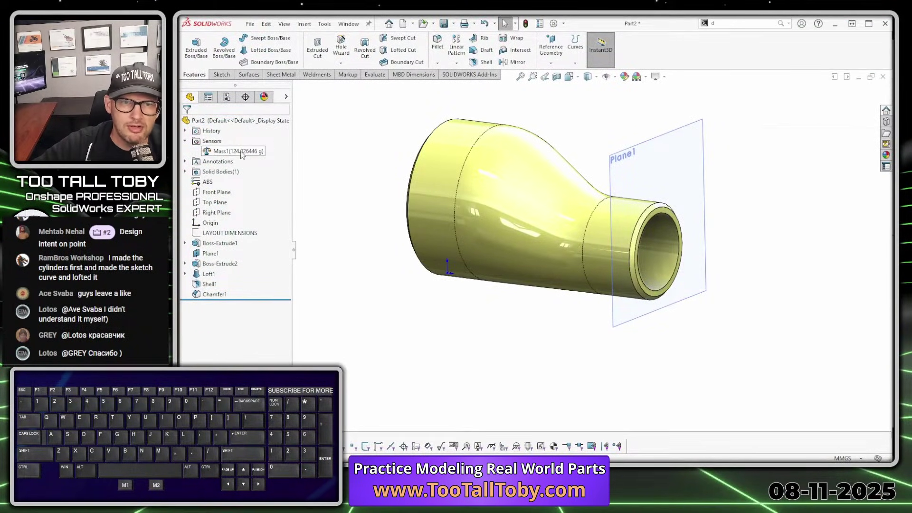
- Switch to the browser's Eccentric Reducer submission timer page and submit 184 grams as the mass
drag(893, 24, 566, 18)
click(762, 319)
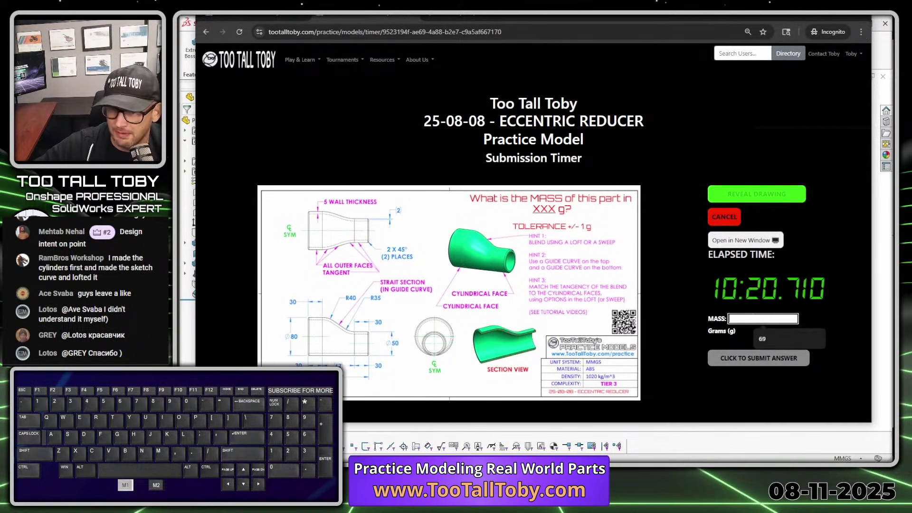
text(184)
key(Return)
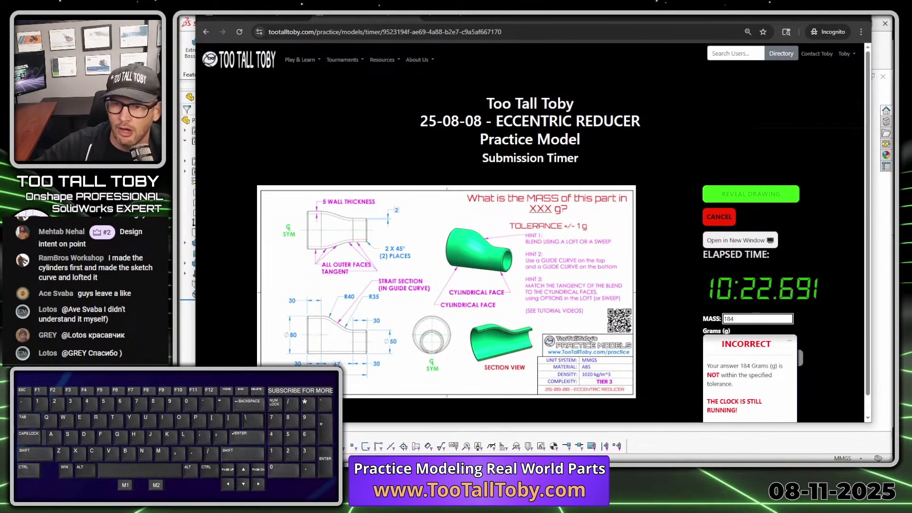
- Replace the mass answer with 124 grams and submit it
scroll(763, 319, down, 2)
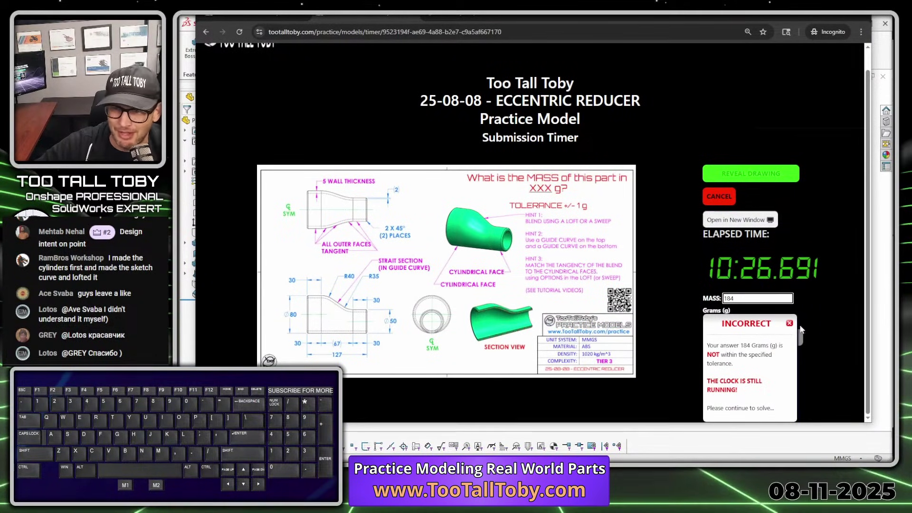
drag(751, 298, 651, 301)
text(124)
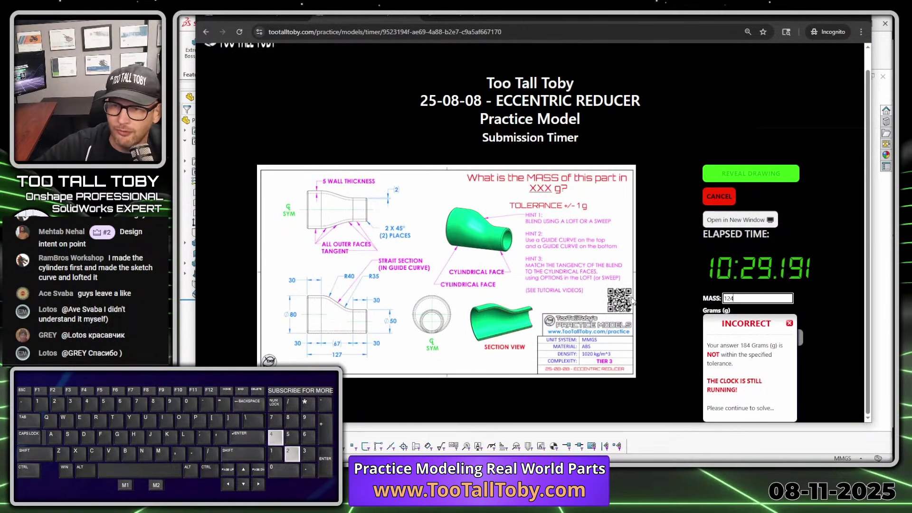
key(Return)
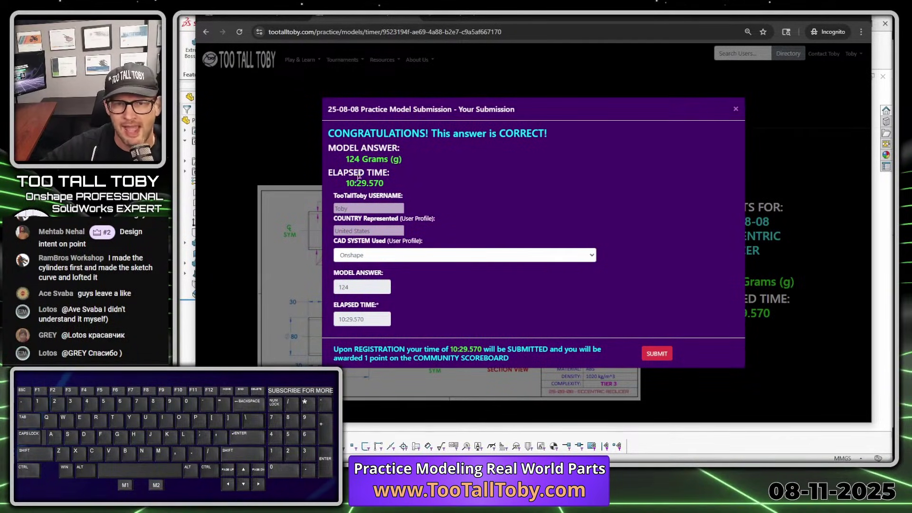
- Set the CAD system used to SolidWorks and submit the completed practice model registration
click(540, 255)
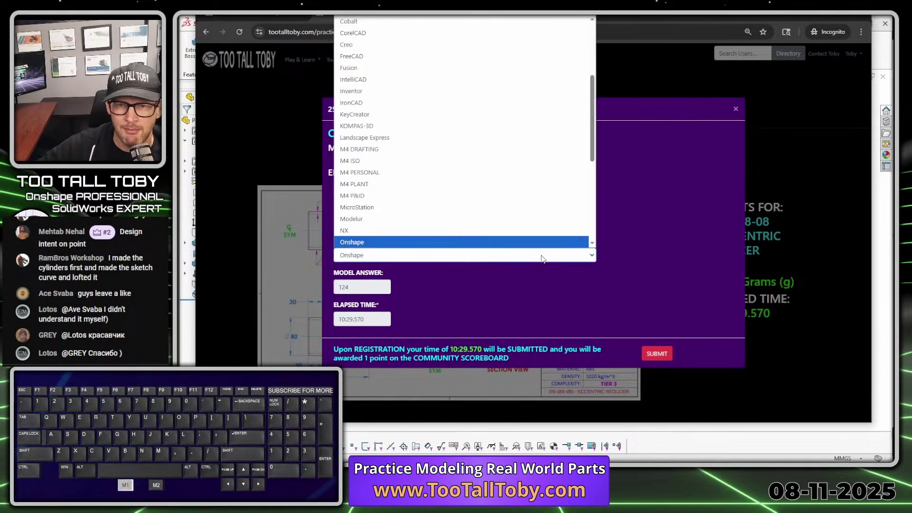
scroll(455, 138, down, 6)
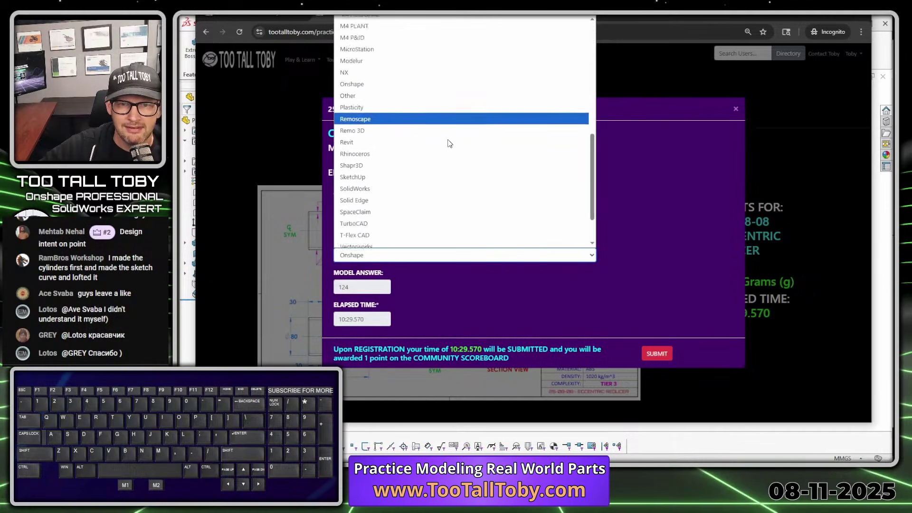
click(410, 138)
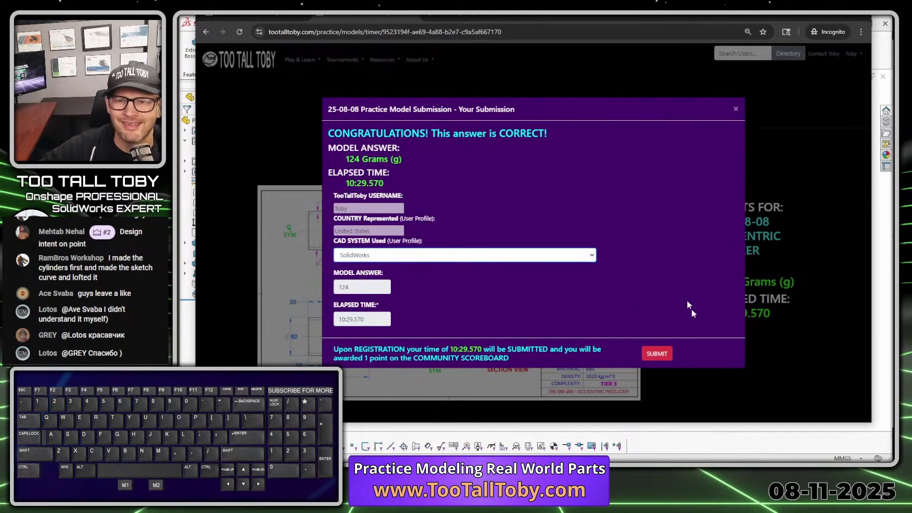
click(665, 360)
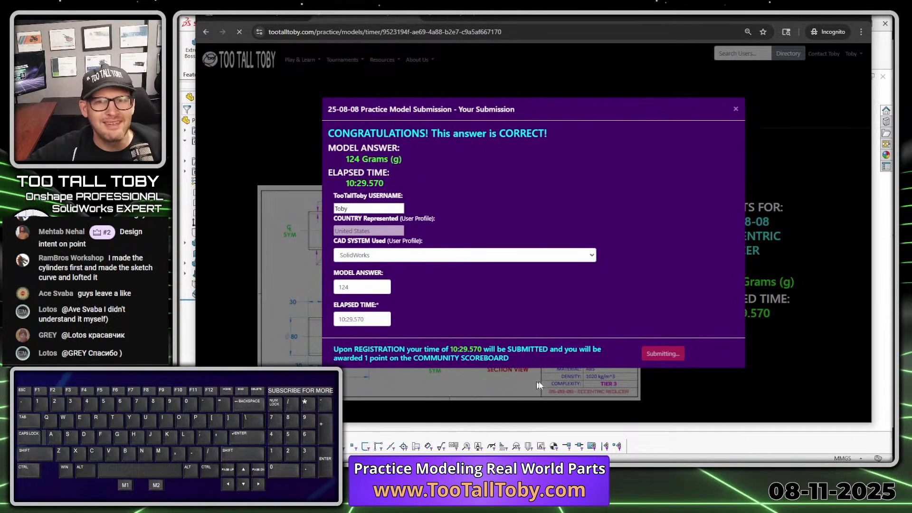
- Open the Eccentric Reducer's Data & Analytics and examine the date, CAD system and time under My Previous Runs
scroll(518, 256, down, 5)
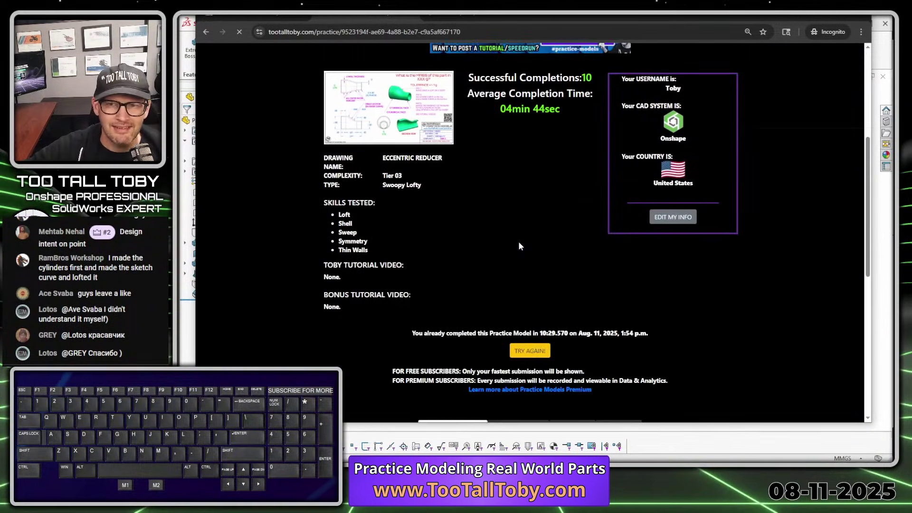
scroll(692, 361, down, 3)
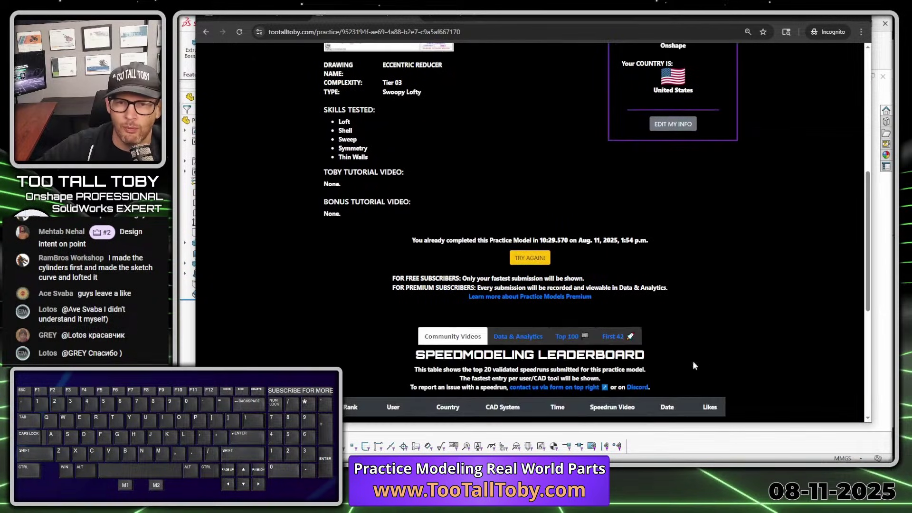
scroll(668, 318, down, 2)
click(518, 197)
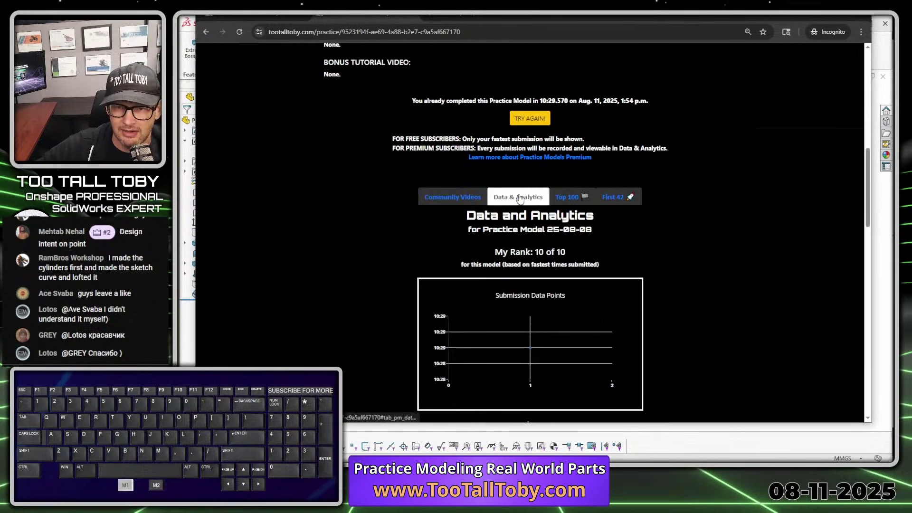
scroll(517, 197, down, 3)
scroll(525, 193, down, 1)
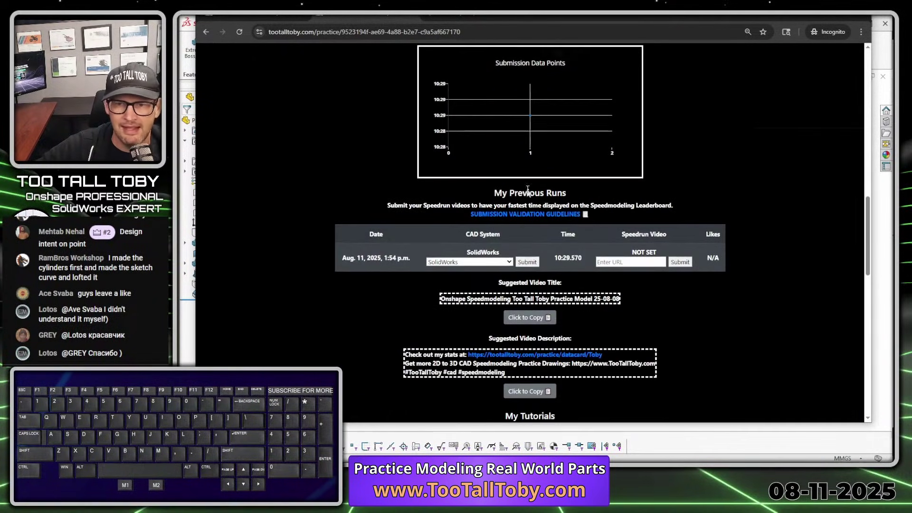
key(alt+1)
click(552, 303)
mouse_move(542, 230)
mouse_down()
mouse_move(591, 184)
mouse_move(569, 232)
mouse_up()
drag(299, 234, 494, 235)
key(alt+1)
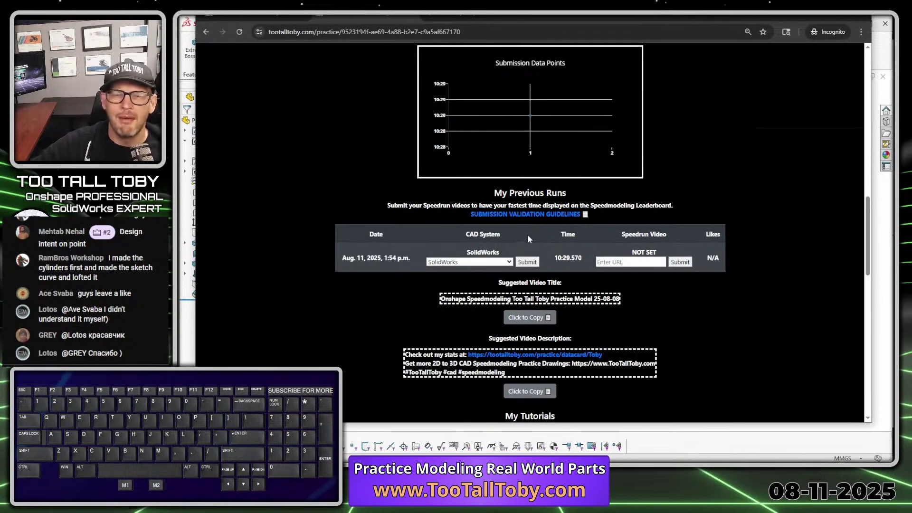
- Start another attempt at the Eccentric Reducer practice model and reveal its drawing on the submission timer page
scroll(545, 234, up, 2)
scroll(300, 216, up, 7)
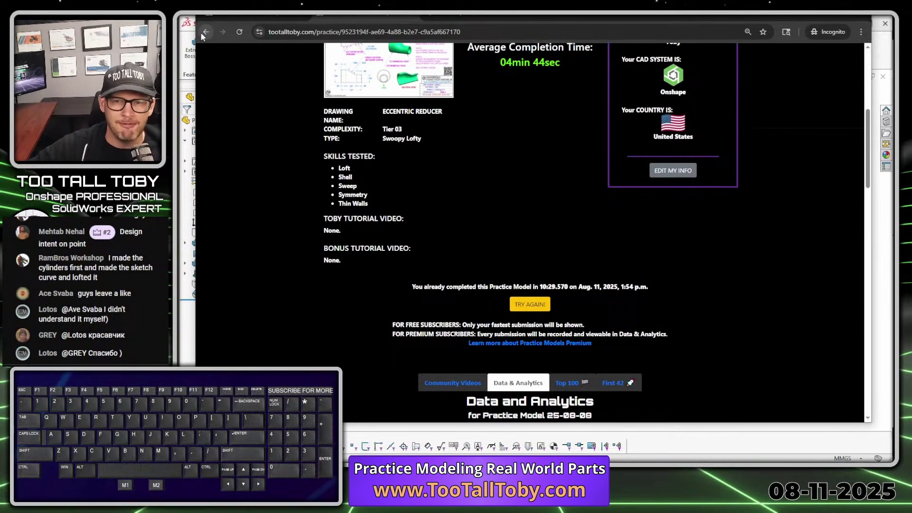
scroll(467, 166, up, 1)
scroll(489, 170, up, 1)
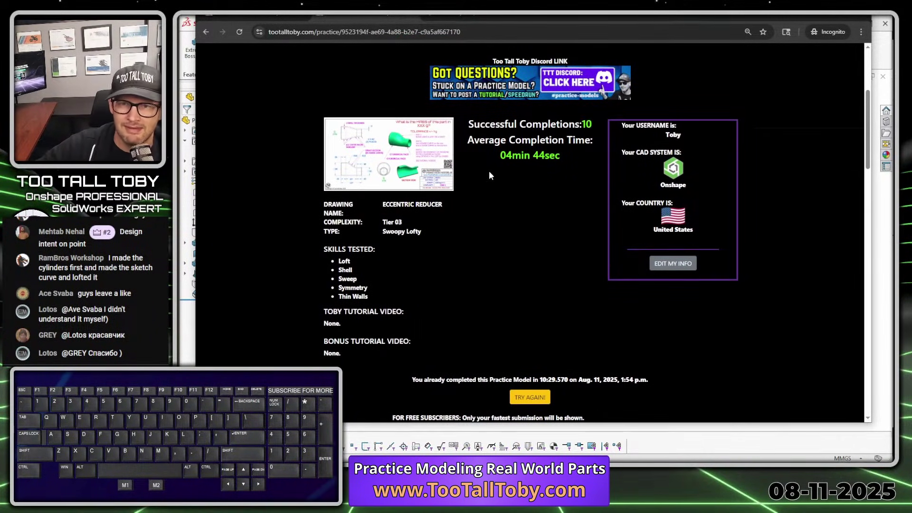
scroll(530, 233, down, 1)
scroll(528, 264, down, 1)
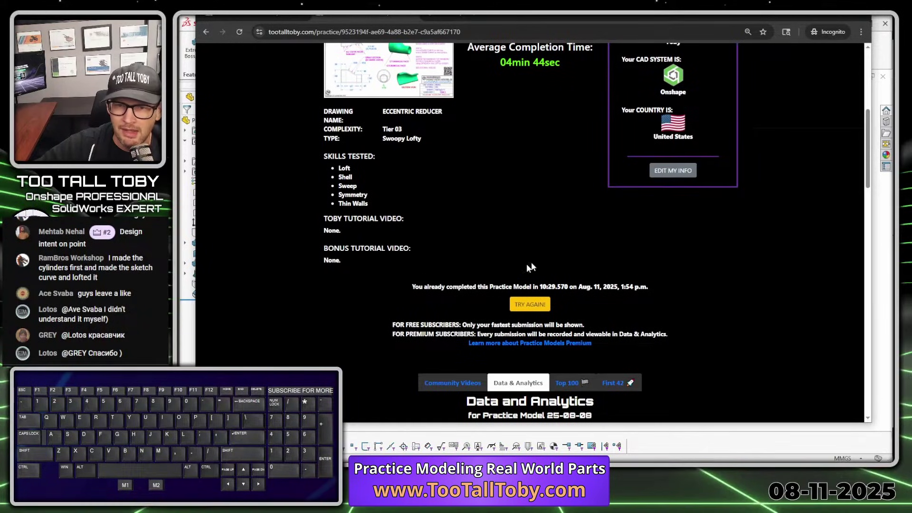
click(529, 304)
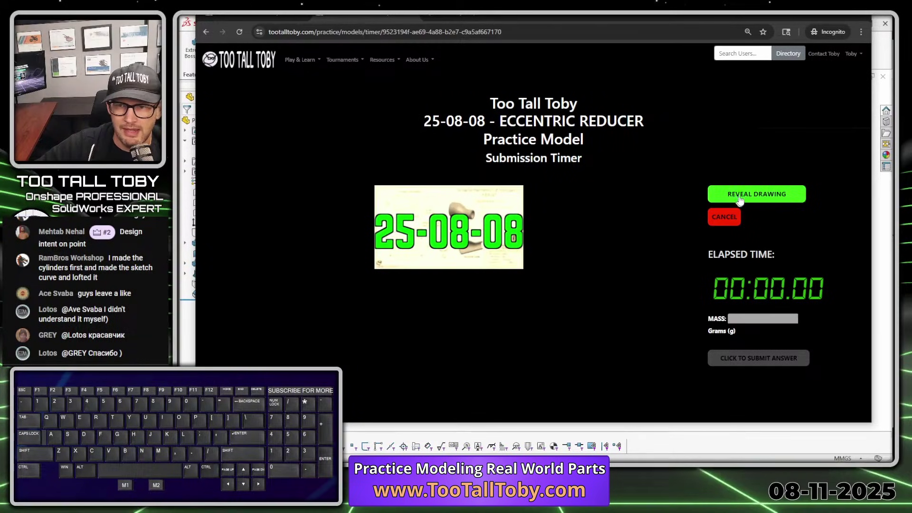
click(755, 193)
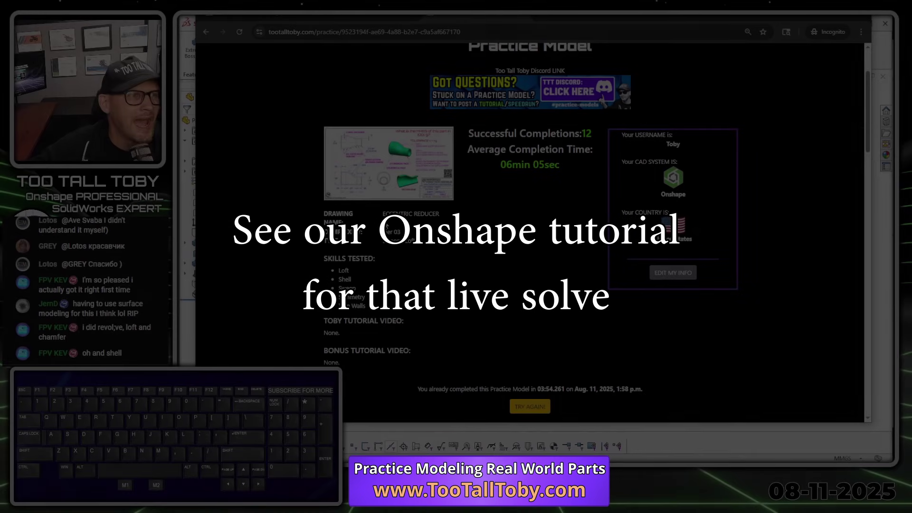
- Open the practice model's First 42 list and look through the order of first correct submissions
scroll(585, 160, down, 7)
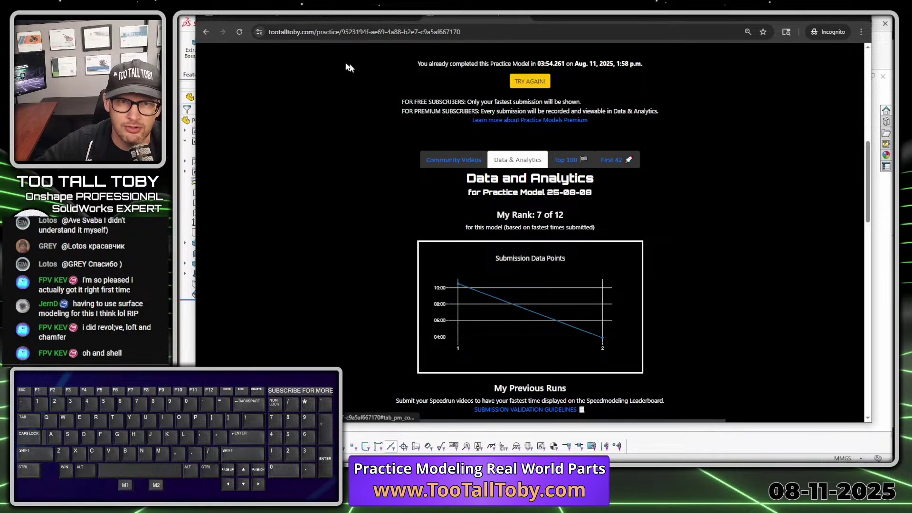
click(614, 160)
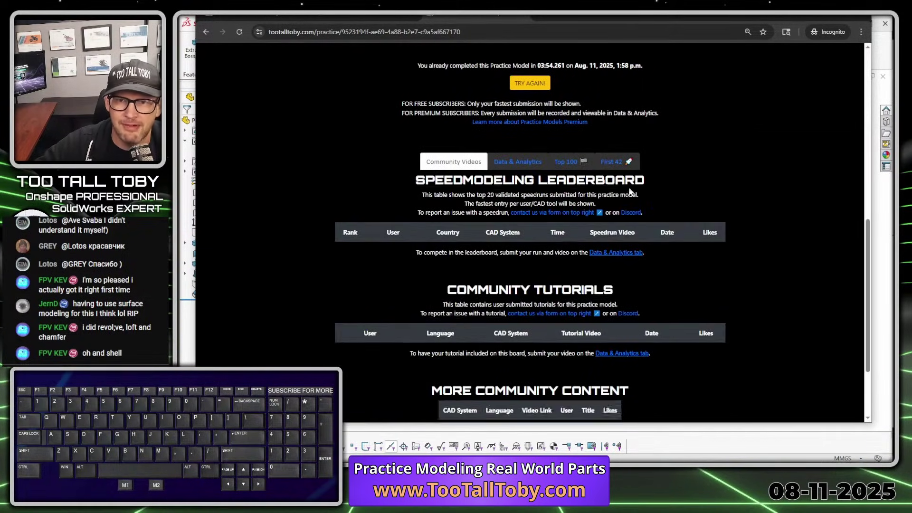
scroll(629, 187, up, 6)
scroll(574, 137, down, 6)
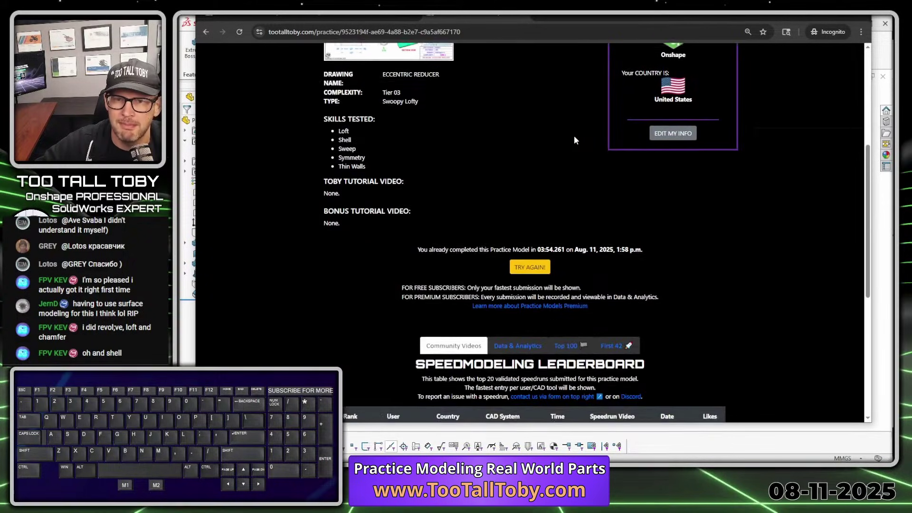
click(617, 206)
scroll(679, 205, down, 8)
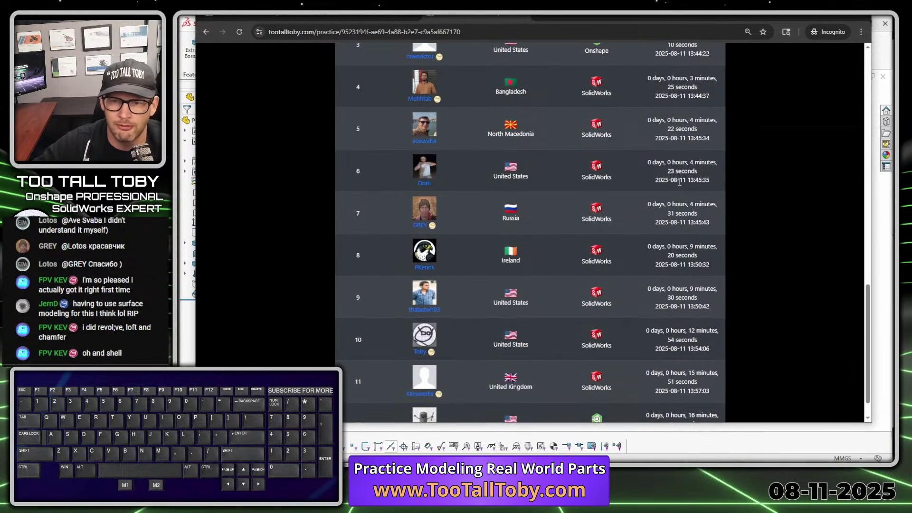
scroll(679, 182, up, 8)
- Zoom in on First Submissions and mark the posting time, the first entrant's name and CAD system, and the top three times since release
key(alt+1)
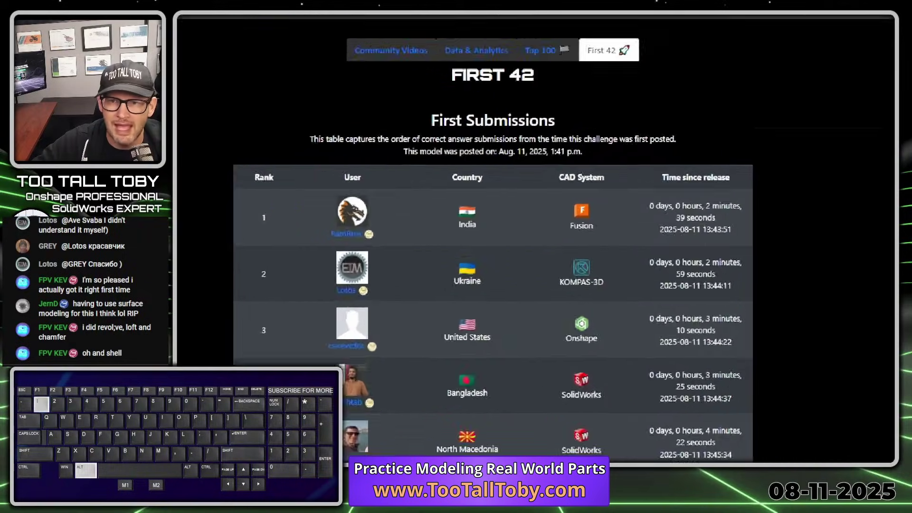
drag(594, 175, 653, 174)
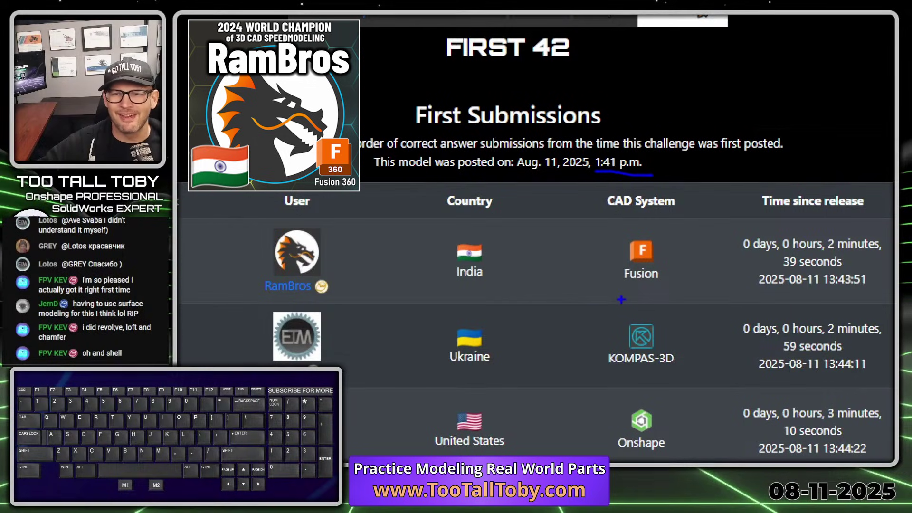
mouse_move(614, 289)
mouse_down()
mouse_move(694, 240)
mouse_move(588, 271)
mouse_move(610, 298)
mouse_up()
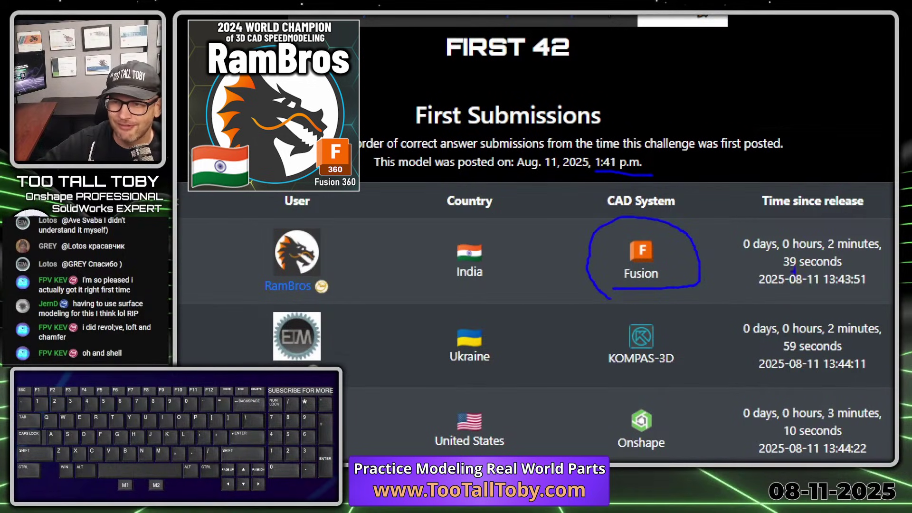
click(827, 254)
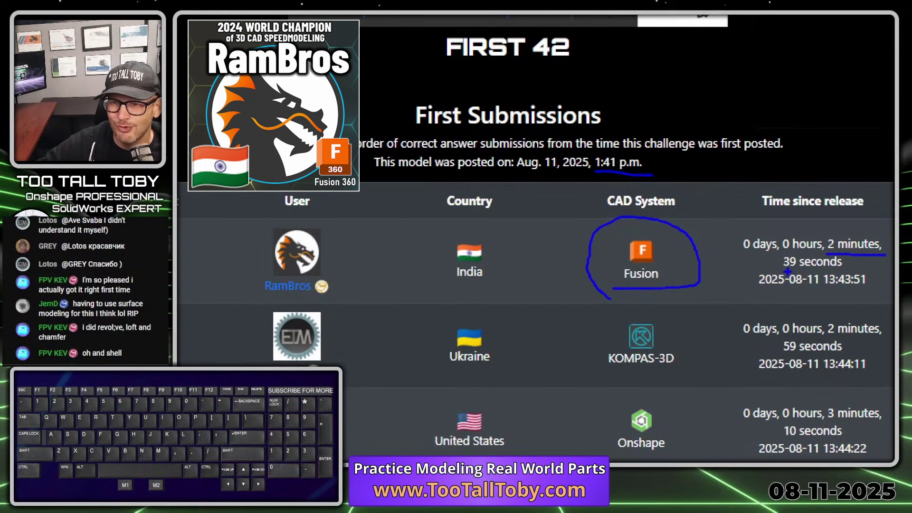
drag(785, 272, 843, 271)
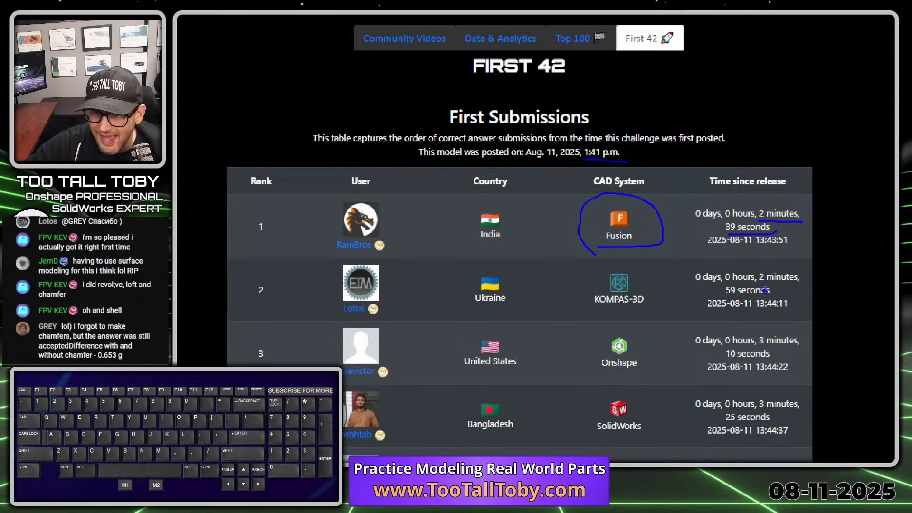
drag(762, 289, 770, 297)
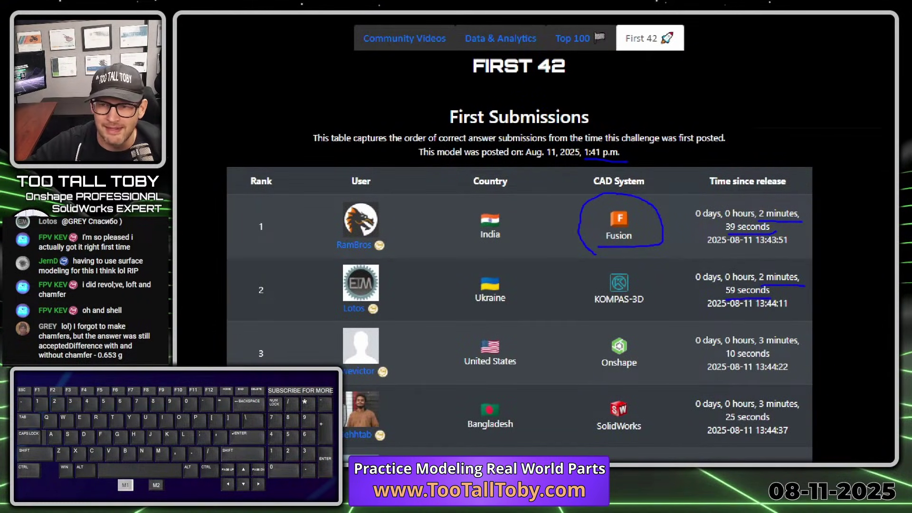
drag(786, 347, 807, 347)
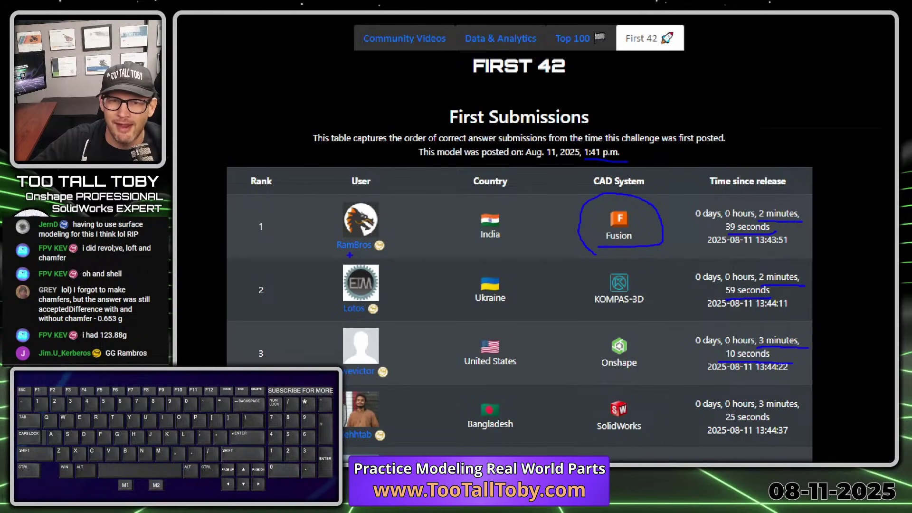
drag(348, 256, 405, 256)
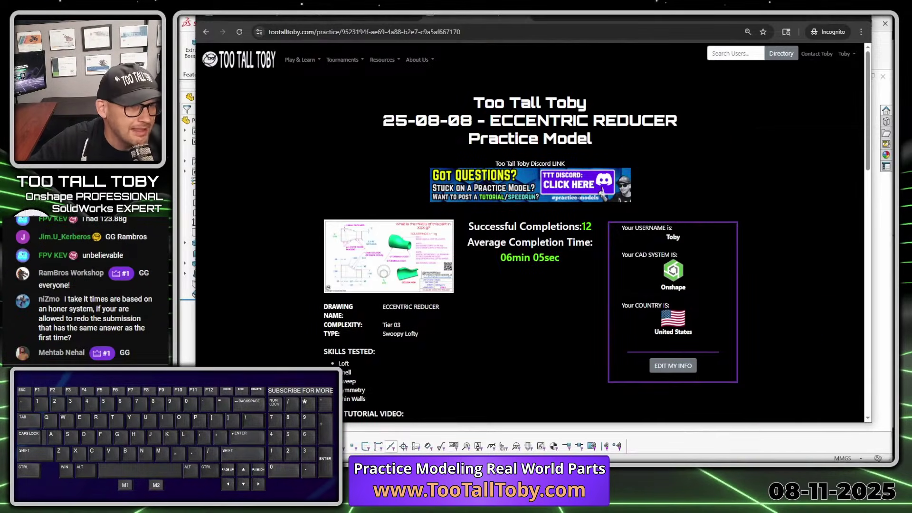
- Open the 25-08-08 Eccentric Reducer drawing at full size from the practice model page
click(386, 247)
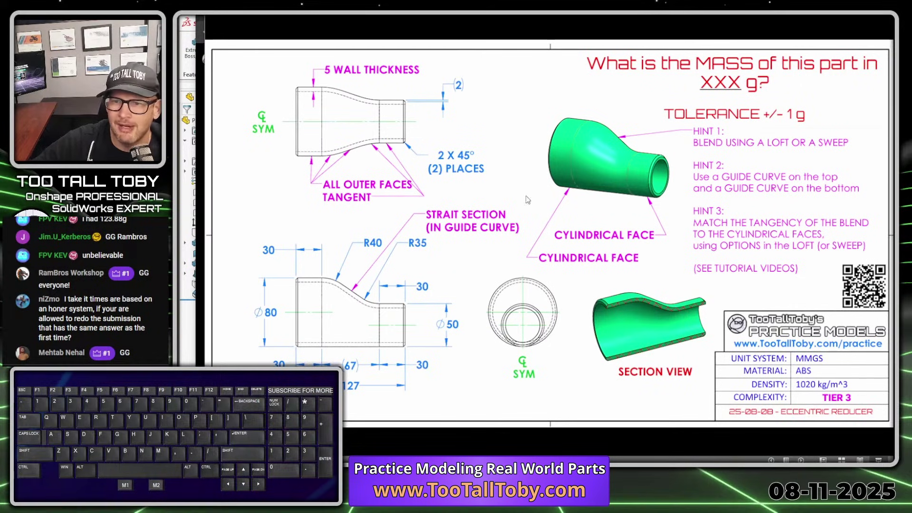